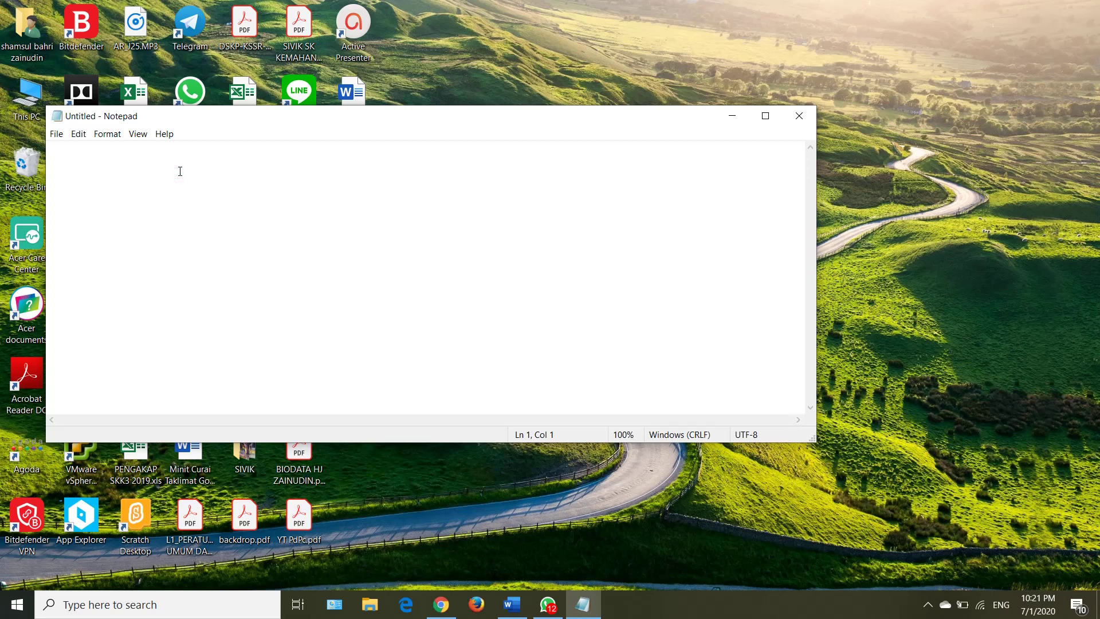
Step: Type the greeting 'Assalamualaikum semua....' with a capital A on the note's first line
{"action": "type", "text": "a"}
{"action": "key", "text": "BackSpace"}
{"action": "key", "text": "Caps_Lock"}
{"action": "type", "text": "ssalam"}
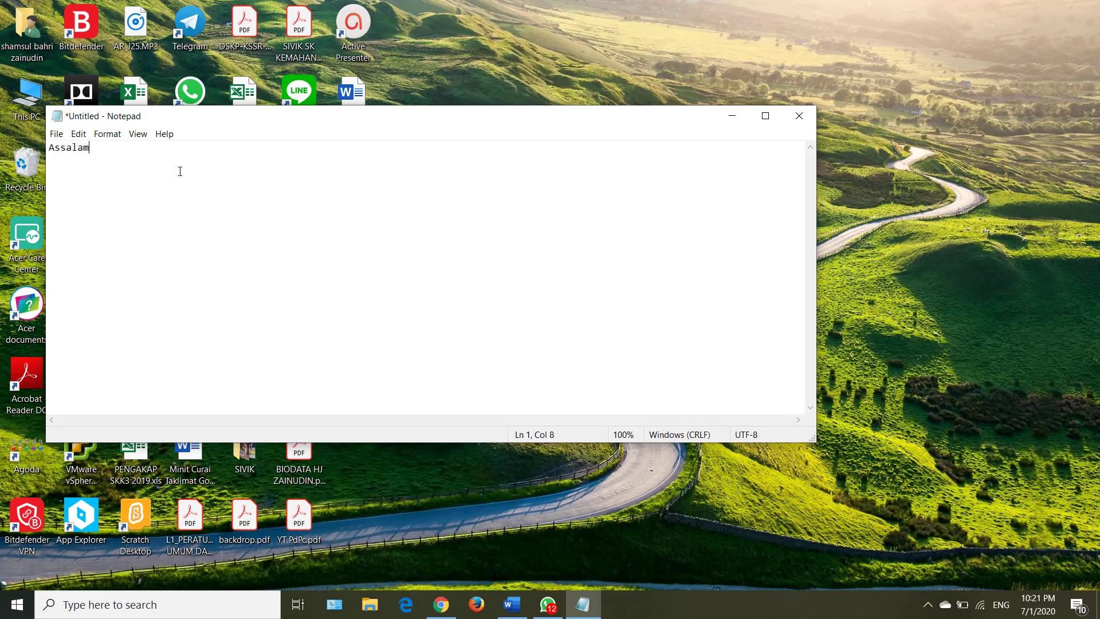
{"action": "type", "text": "ualaiku"}
{"action": "type", "text": "m semua...."}
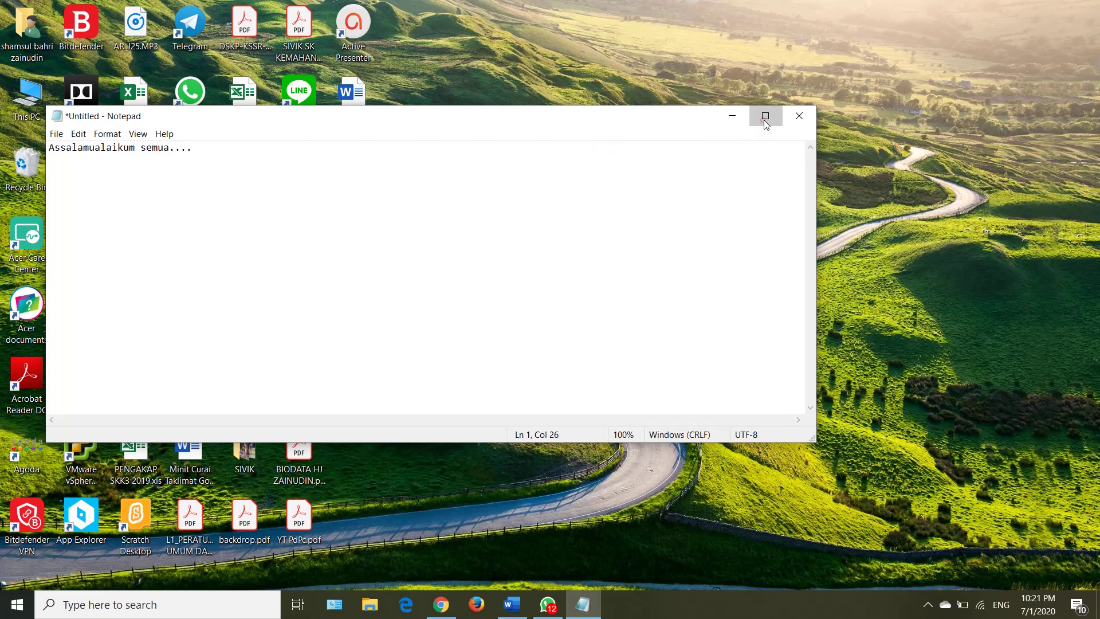
{"action": "left_click", "coordinate": [137, 134]}
{"action": "mouse_move", "coordinate": [167, 149]}
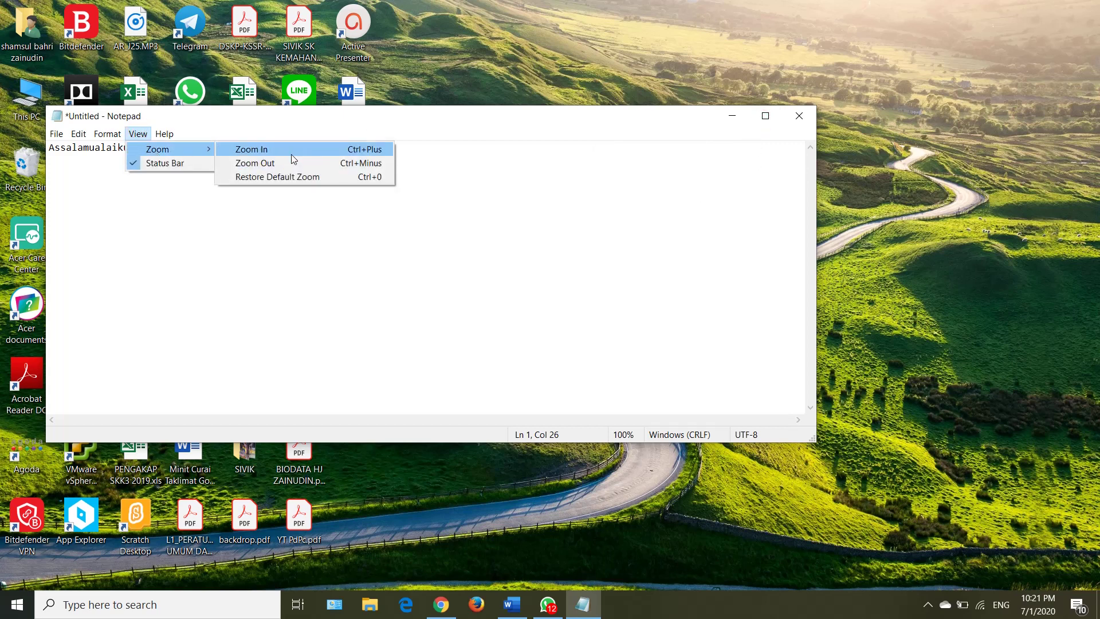
Step: Zoom the note's text in to 200%
{"action": "left_click", "coordinate": [291, 152]}
{"action": "scroll", "coordinate": [292, 155], "scroll_direction": "up", "scroll_amount": 5, "text": "ctrl"}
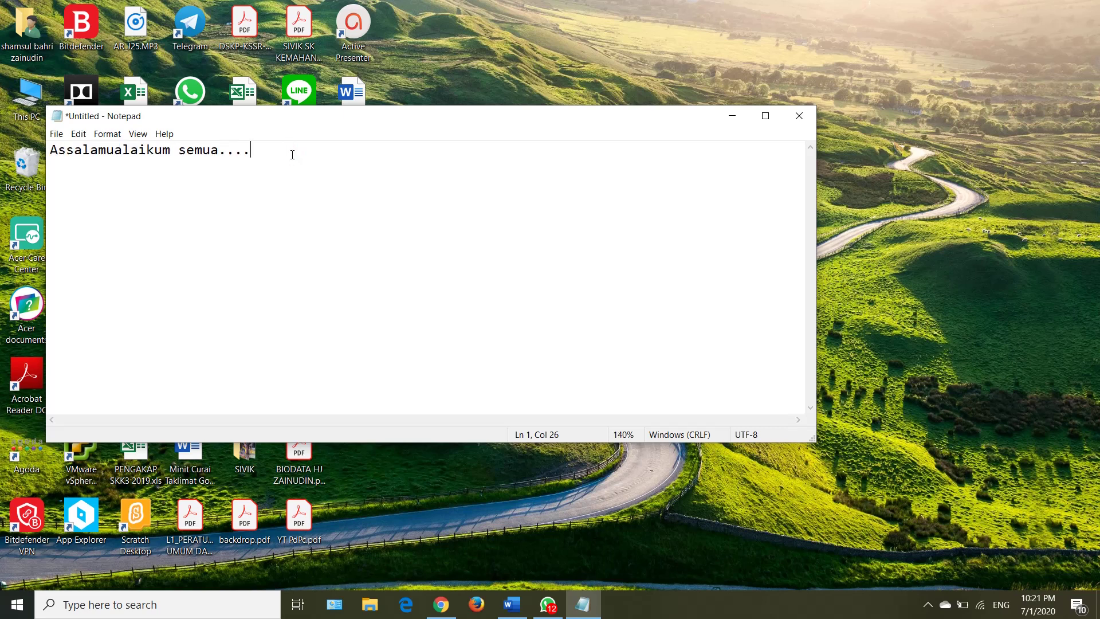
{"action": "scroll", "coordinate": [292, 155], "scroll_direction": "up", "scroll_amount": 1, "text": "ctrl"}
{"action": "scroll", "coordinate": [292, 155], "scroll_direction": "up", "scroll_amount": 2, "text": "ctrl"}
{"action": "scroll", "coordinate": [292, 155], "scroll_direction": "up", "scroll_amount": 1, "text": "ctrl"}
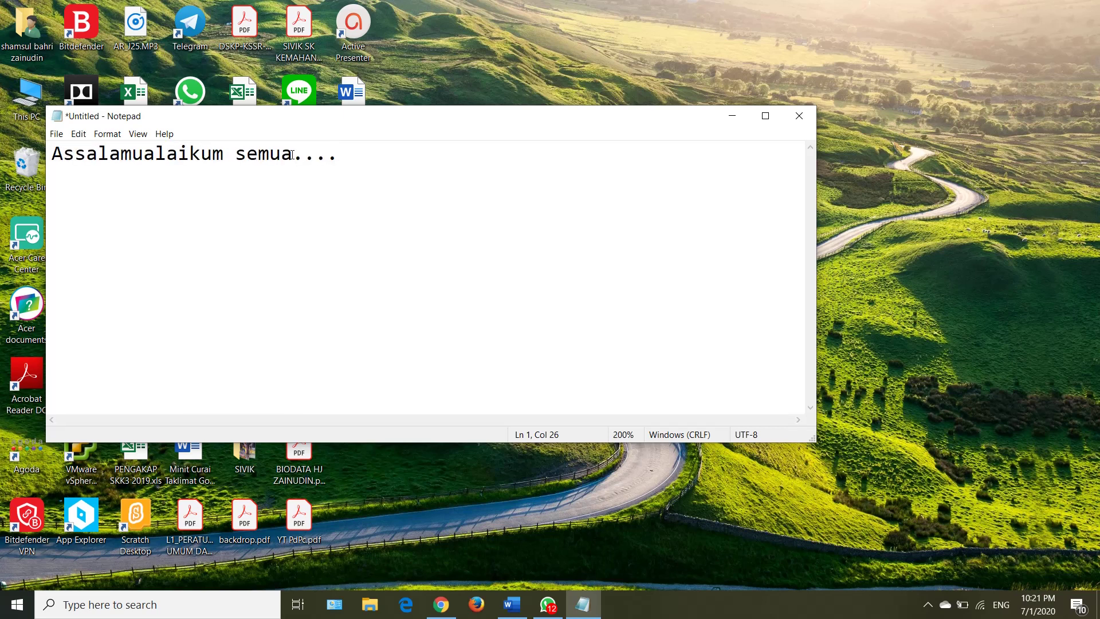
Step: Type 'Hari ini saya ingin berkongsi tentang rph auto yang telah saya bina'
{"action": "type", "text": "Ha"}
{"action": "type", "text": "ri ini saya"}
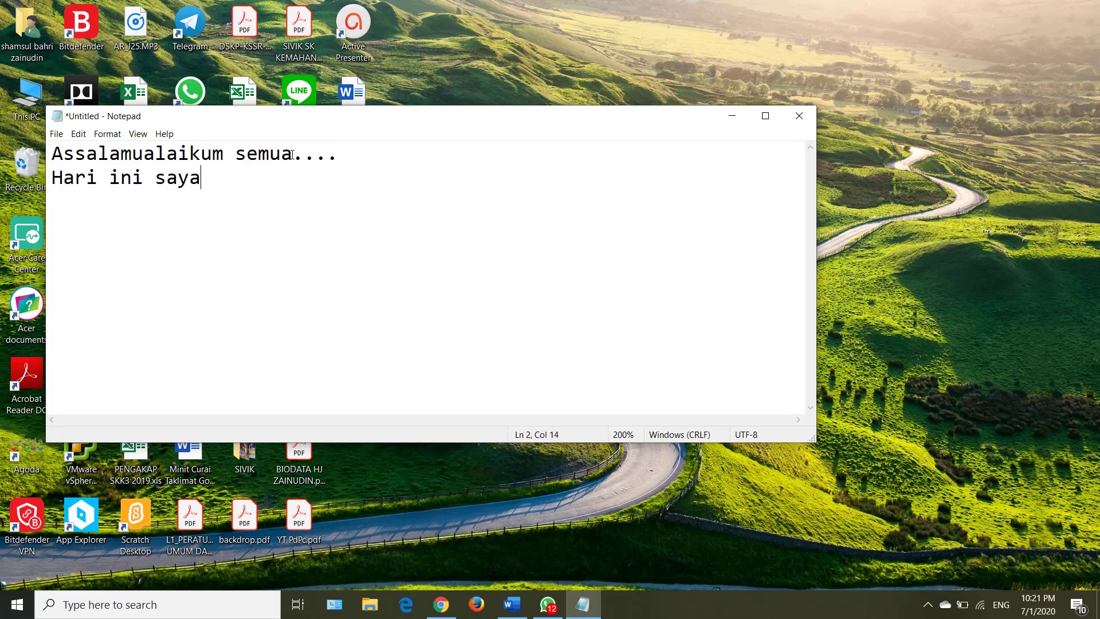
{"action": "type", "text": " ingin "}
{"action": "type", "text": "berkon"}
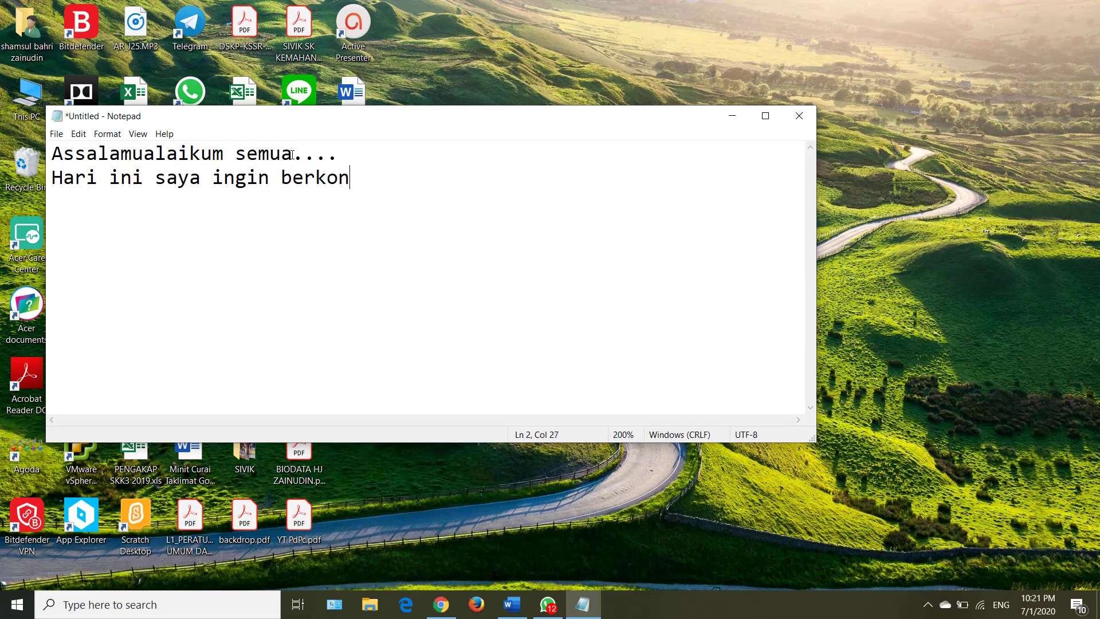
{"action": "type", "text": "gsi ten"}
{"action": "type", "text": "tang "}
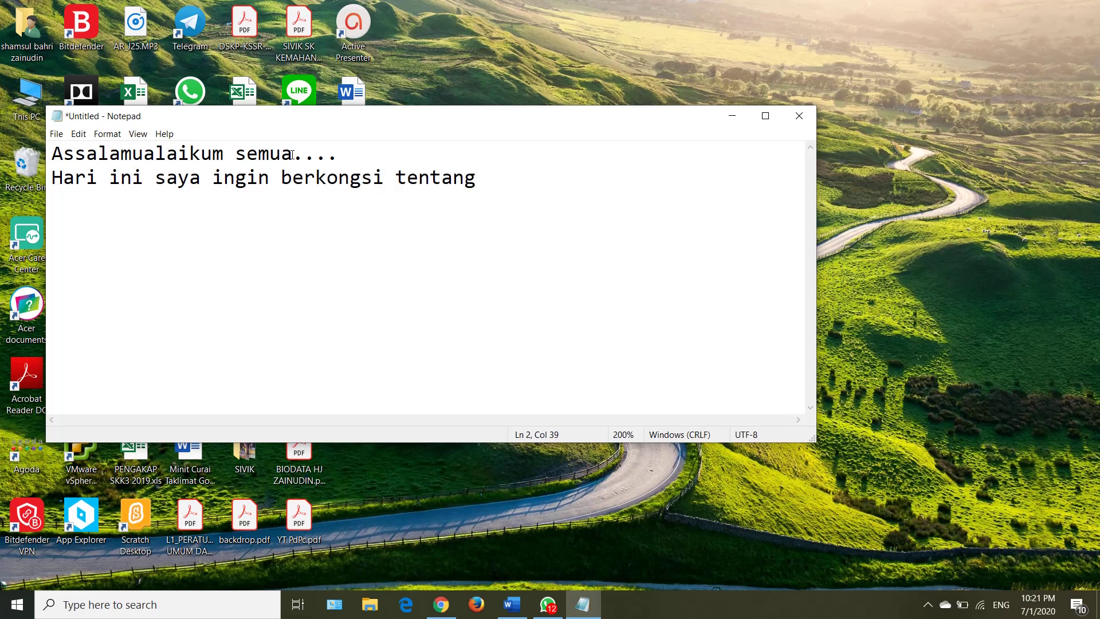
{"action": "type", "text": "rph auto"}
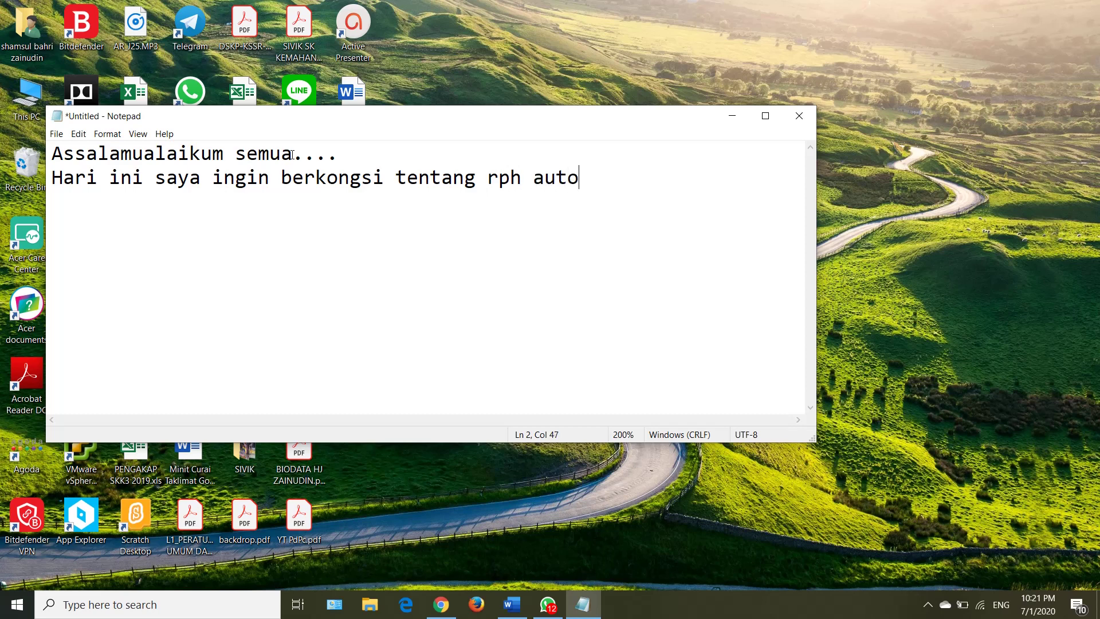
{"action": "type", "text": " yang tel"}
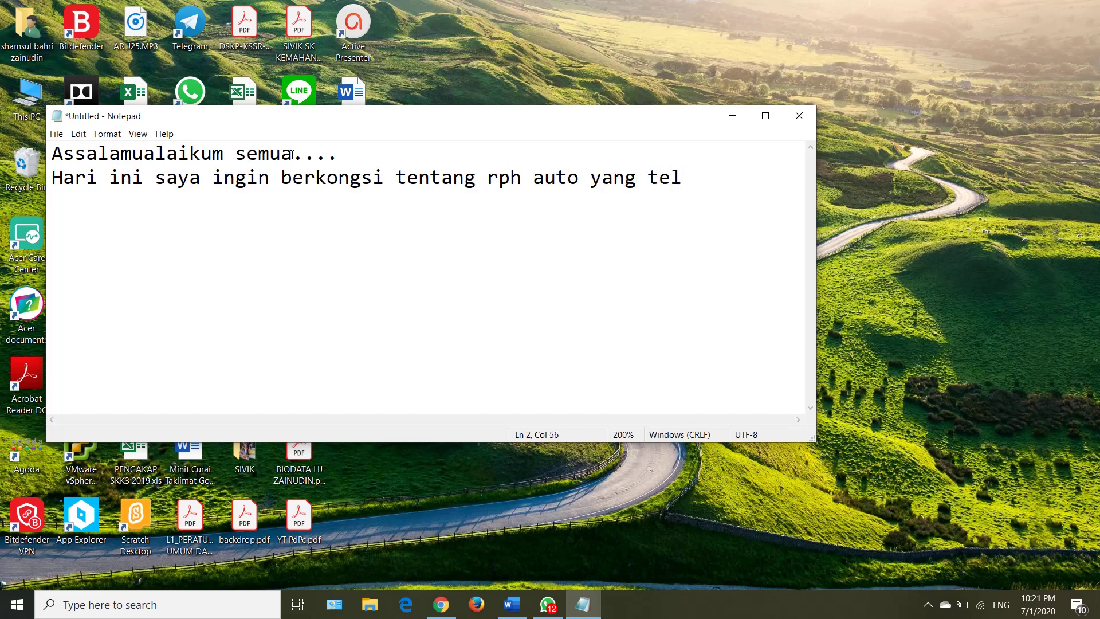
{"action": "type", "text": "ah sata"}
{"action": "key", "text": "BackSpace"}
{"action": "key", "text": "BackSpace"}
{"action": "type", "text": "ya b"}
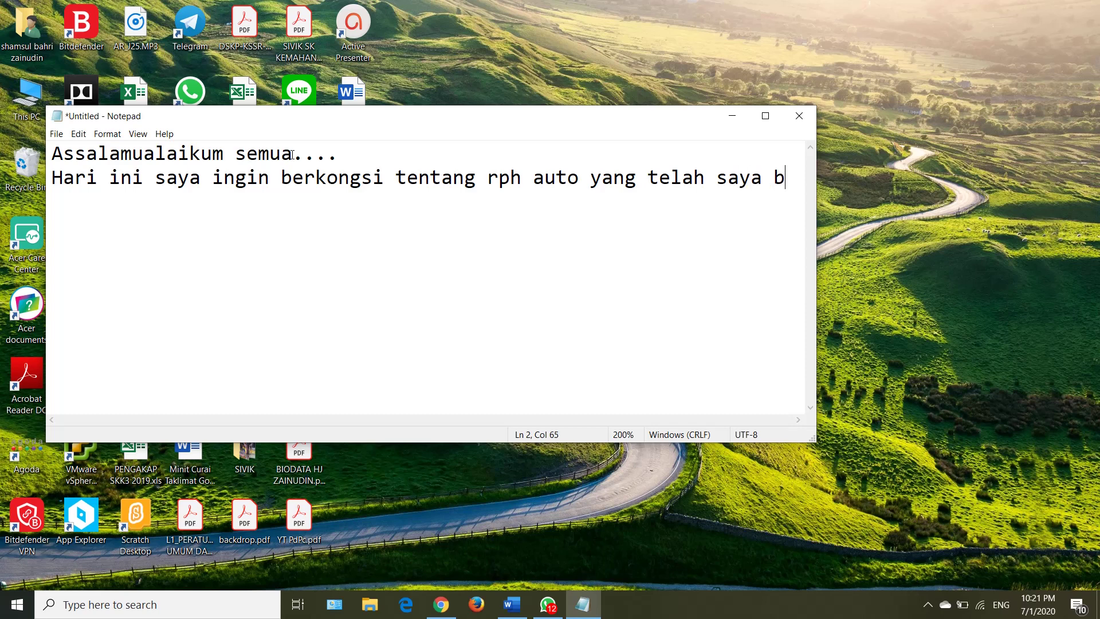
{"action": "type", "text": "ina"}
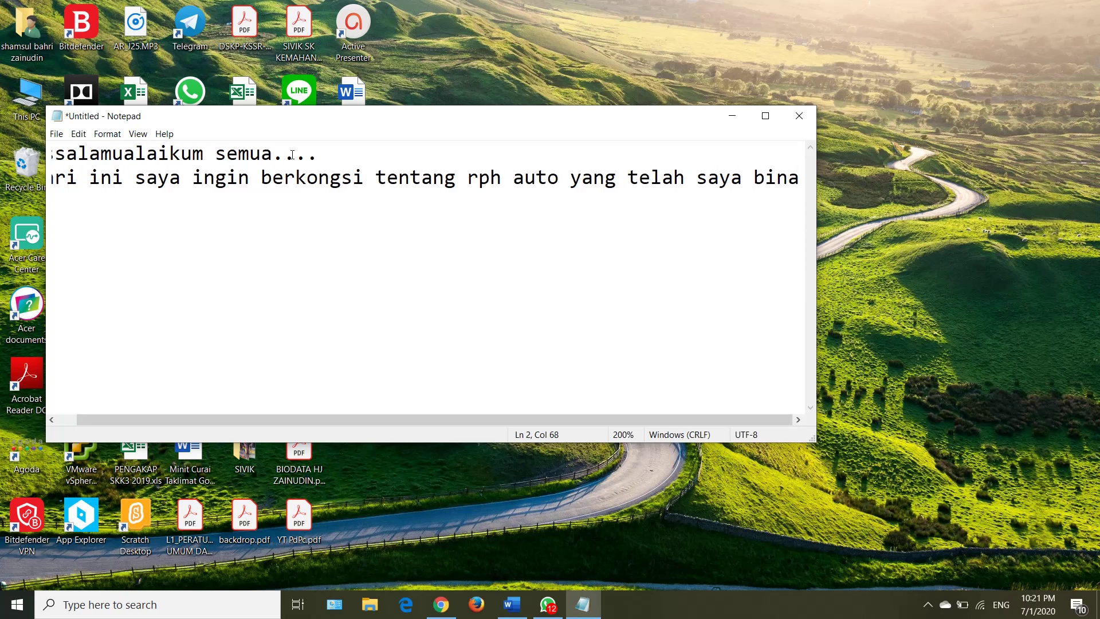
Step: Turn on Word Wrap and end the line with '..' before a new line
{"action": "left_click", "coordinate": [138, 134]}
{"action": "mouse_move", "coordinate": [159, 150]}
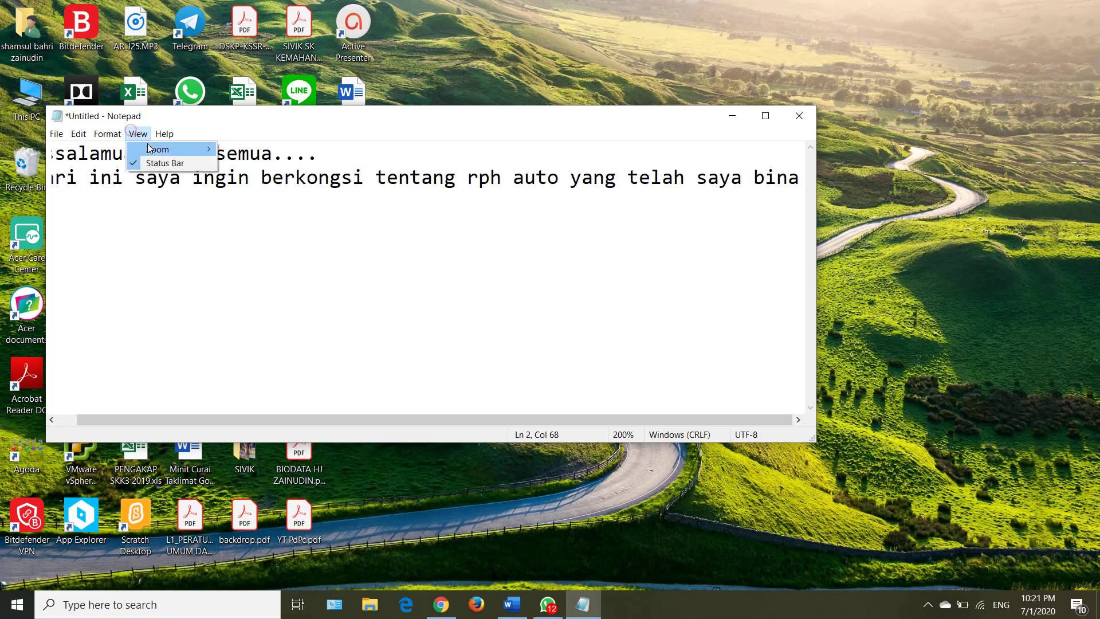
{"action": "mouse_move", "coordinate": [106, 134]}
{"action": "left_click", "coordinate": [118, 150]}
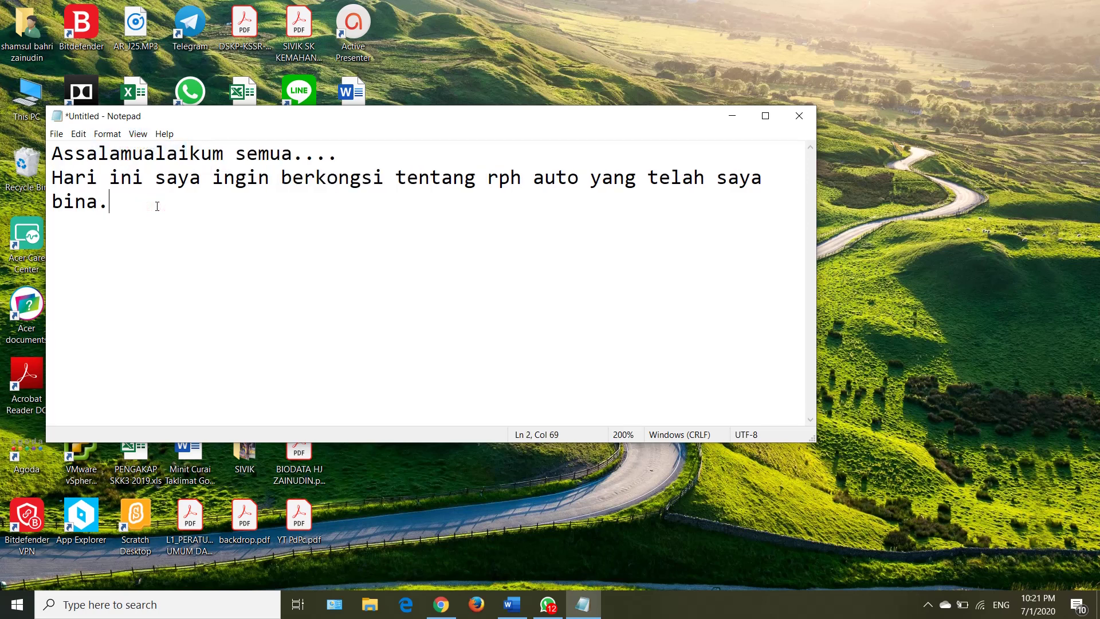
{"action": "type", "text": ".."}
{"action": "key", "text": "Return"}
Step: Add 'langkah pertama', 'buka capaian berikut di pelayar internet' and the link gg.gg/rphauto2020
{"action": "type", "text": "langk"}
{"action": "type", "text": "ah pertama "}
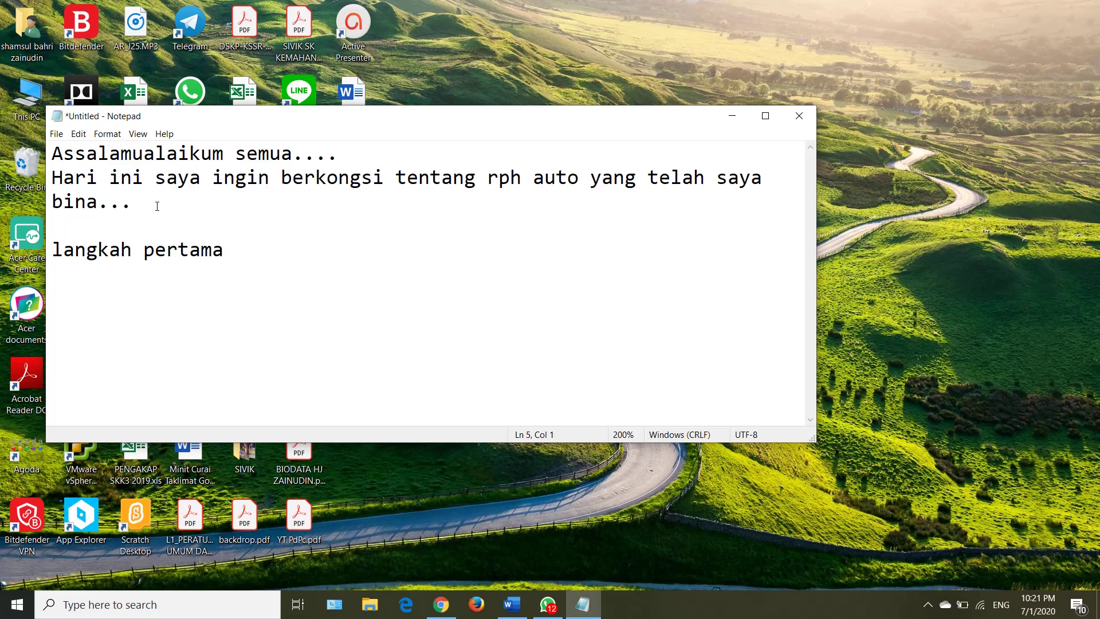
{"action": "type", "text": "buka "}
{"action": "type", "text": "capa"}
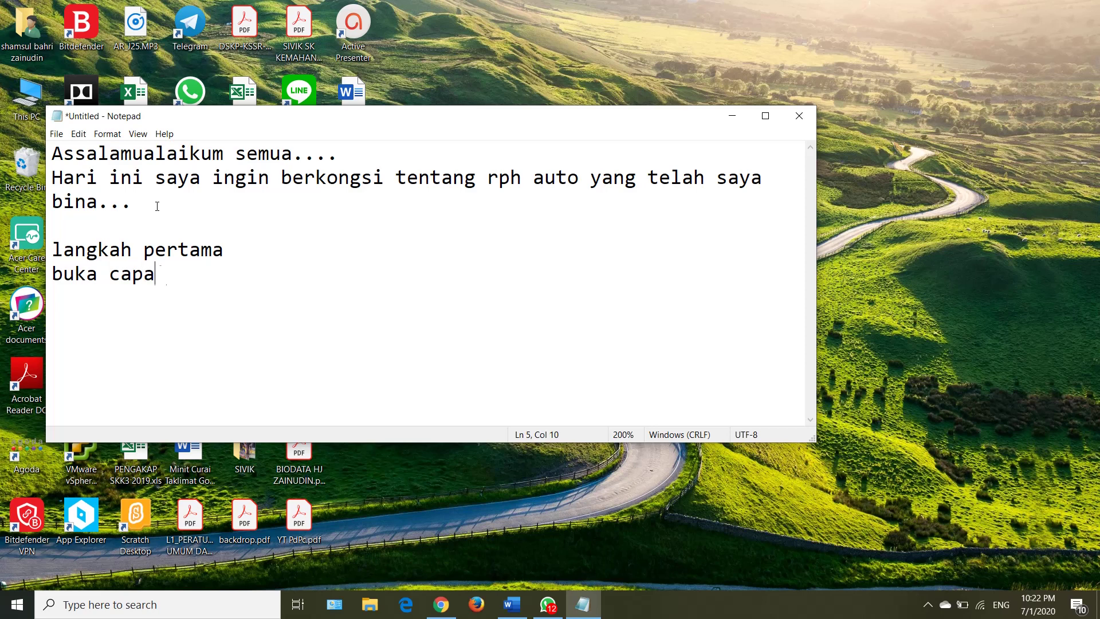
{"action": "type", "text": "ian beriku"}
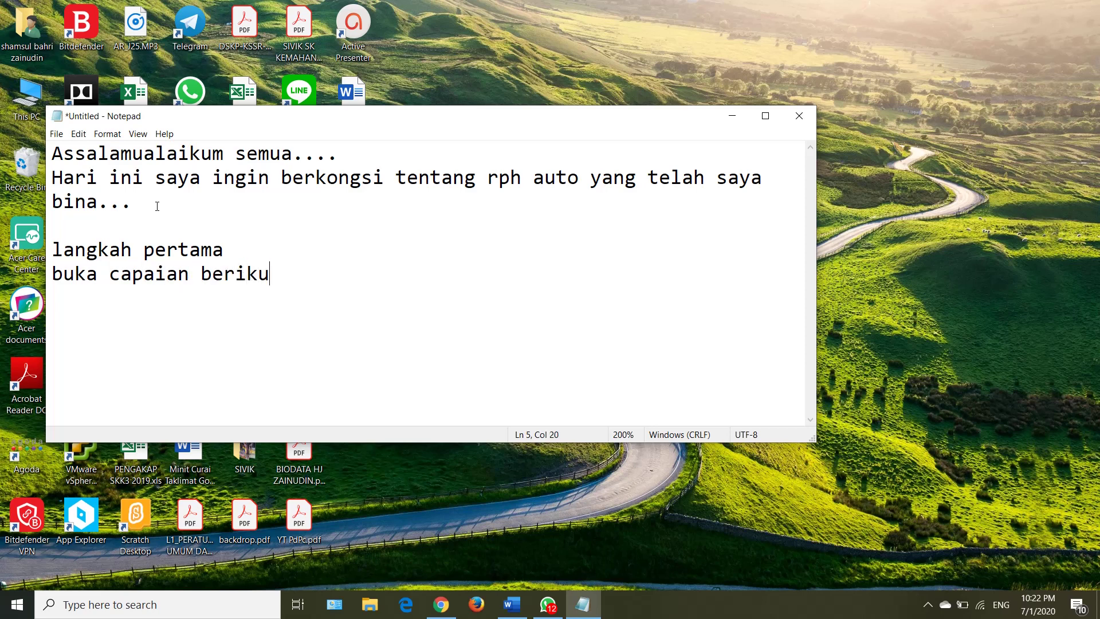
{"action": "type", "text": "t di "}
{"action": "type", "text": "pelayar"}
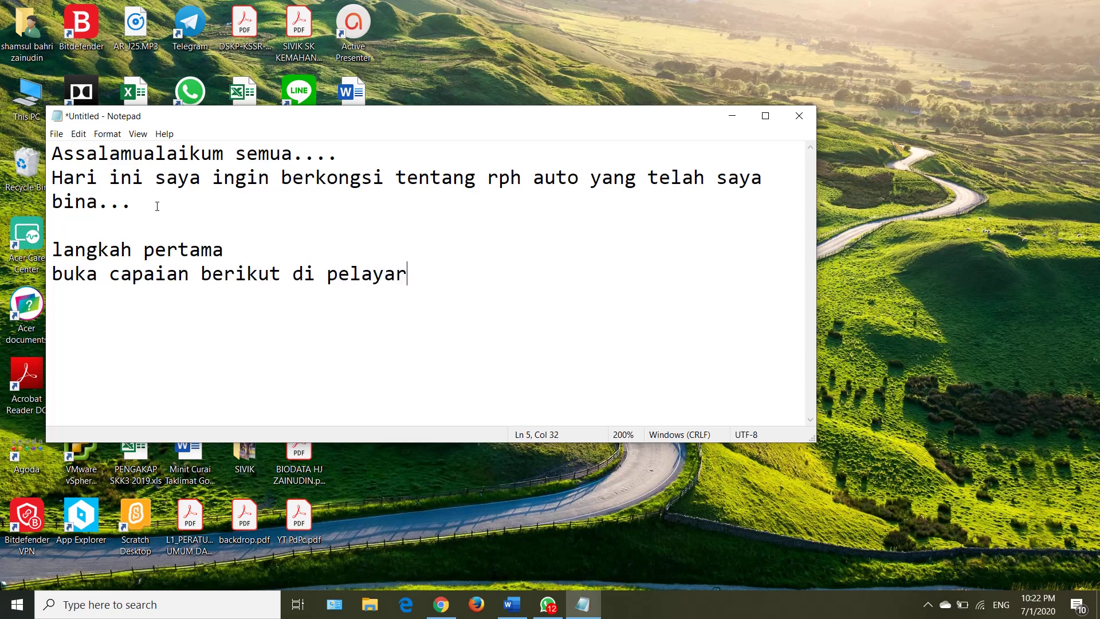
{"action": "type", "text": " interne"}
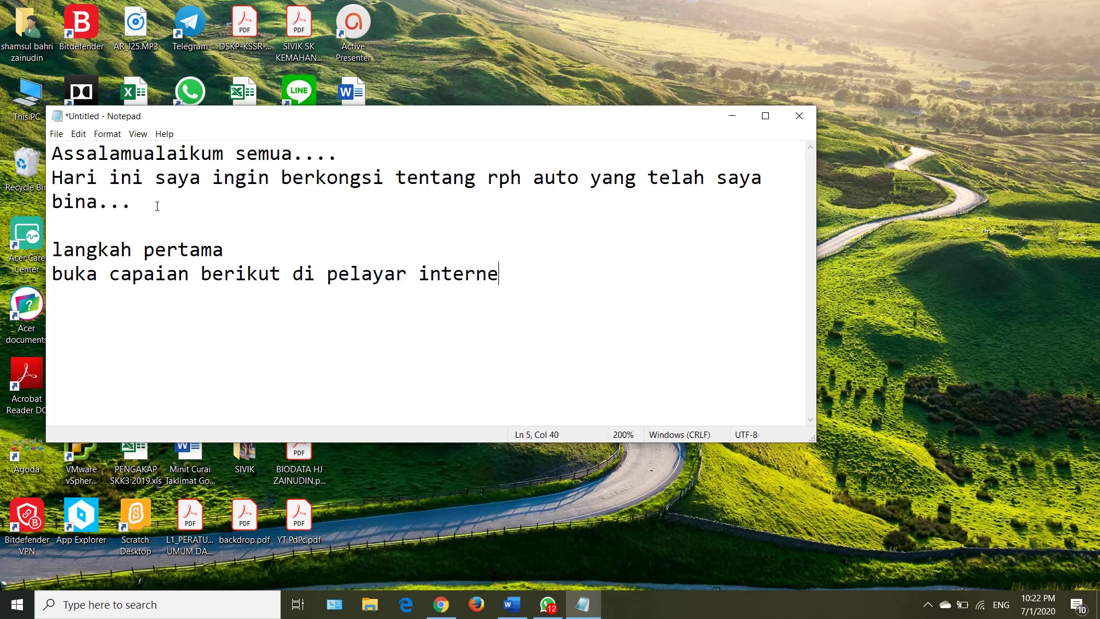
{"action": "type", "text": "t  "}
{"action": "type", "text": "gg."}
{"action": "type", "text": "gg"}
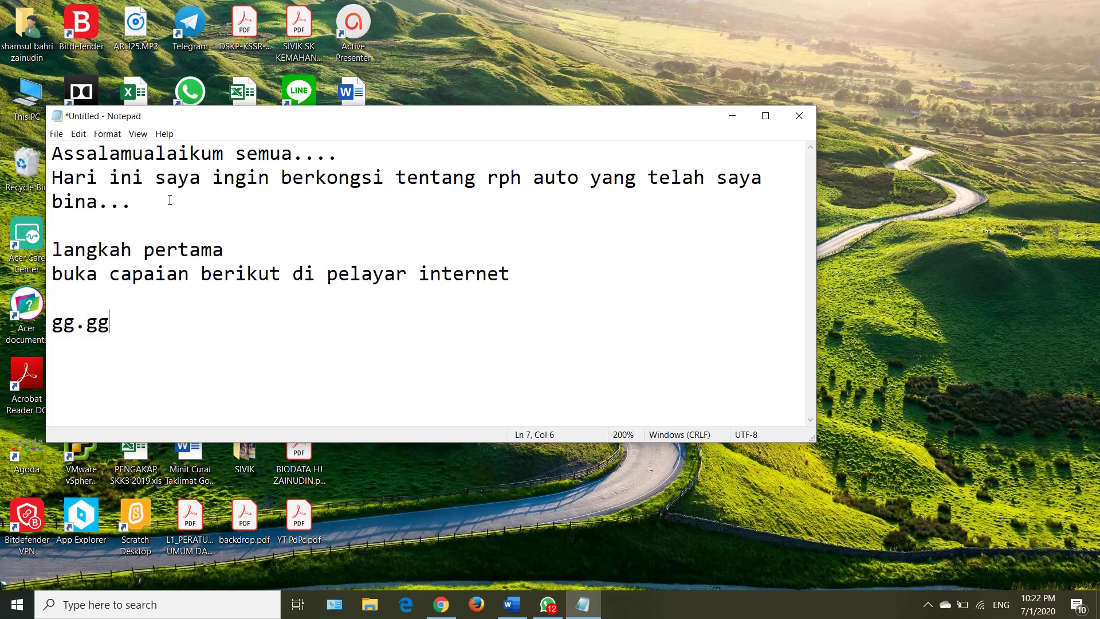
{"action": "type", "text": "/rph"}
{"action": "type", "text": "auto"}
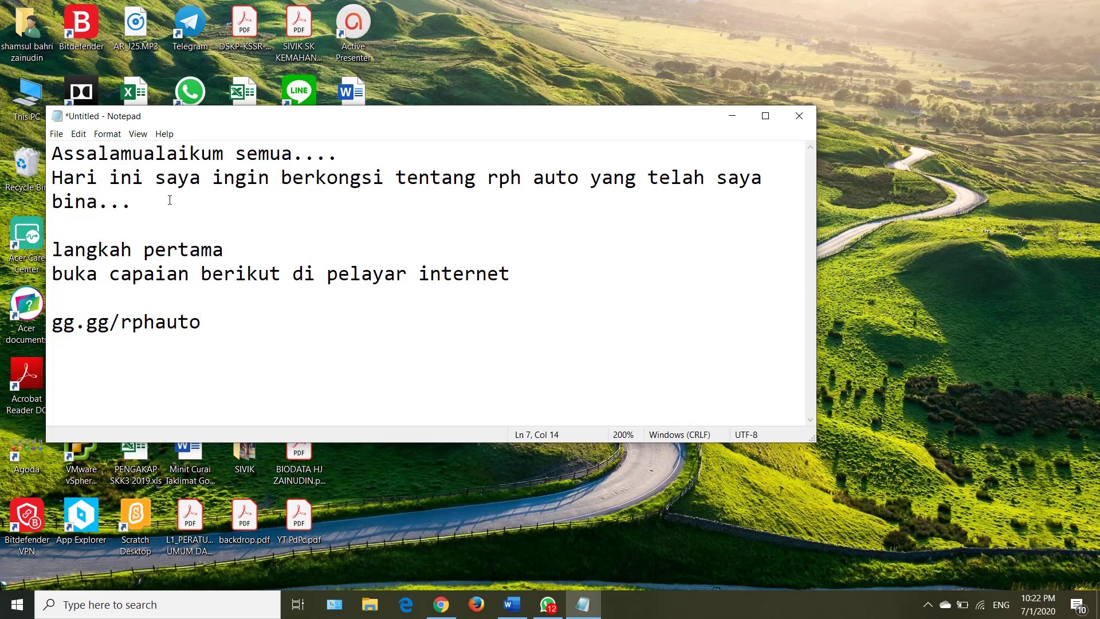
{"action": "type", "text": "2020"}
{"action": "key", "text": "Return"}
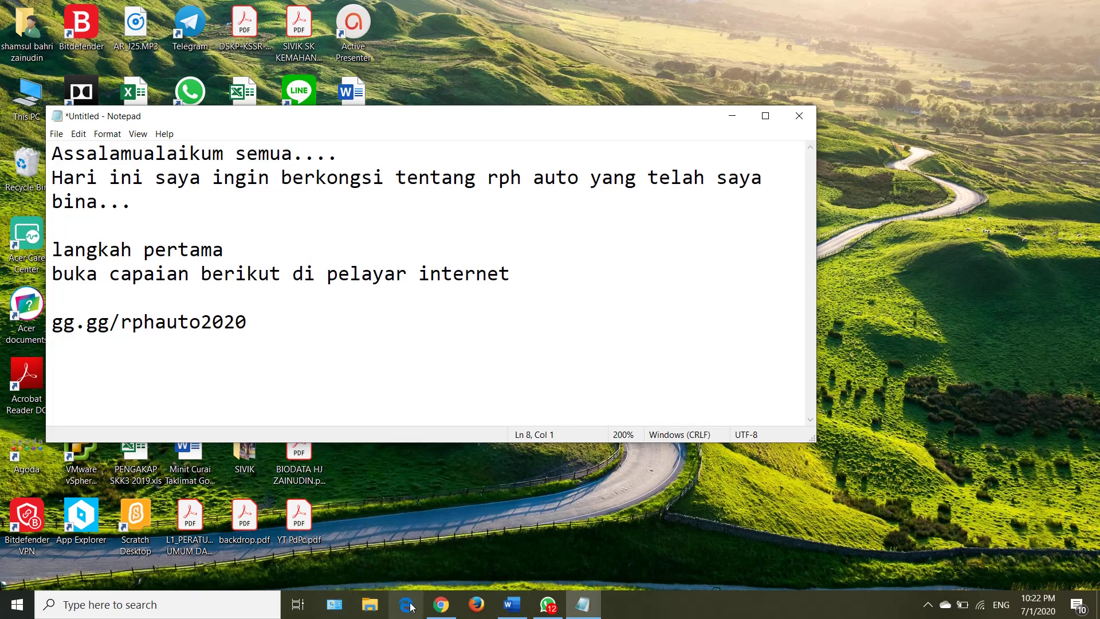
Step: In Chrome, go to gg.gg/rphauto2020 to load the shared RPH 2020 Drive folder
{"action": "left_click", "coordinate": [442, 604]}
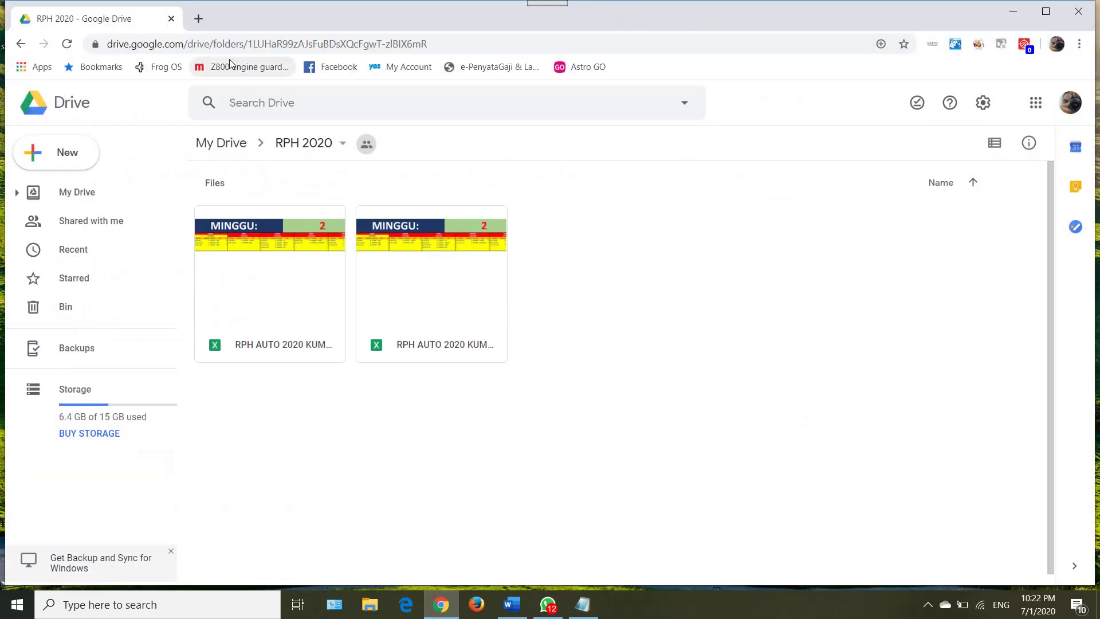
{"action": "left_click", "coordinate": [439, 44]}
{"action": "type", "text": "gg"}
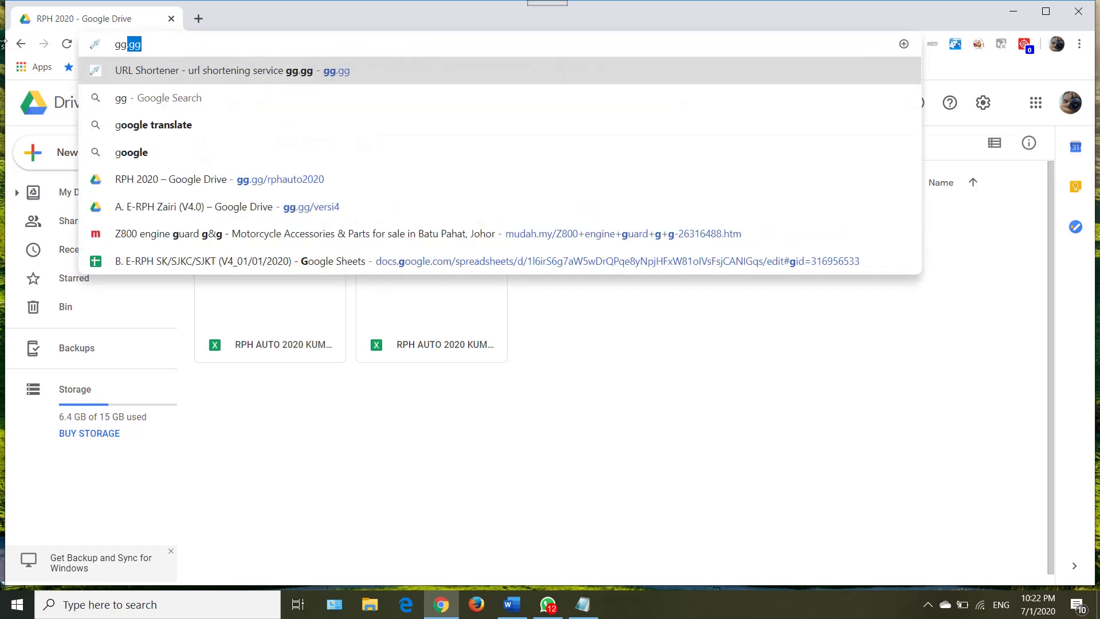
{"action": "type", "text": ".gg"}
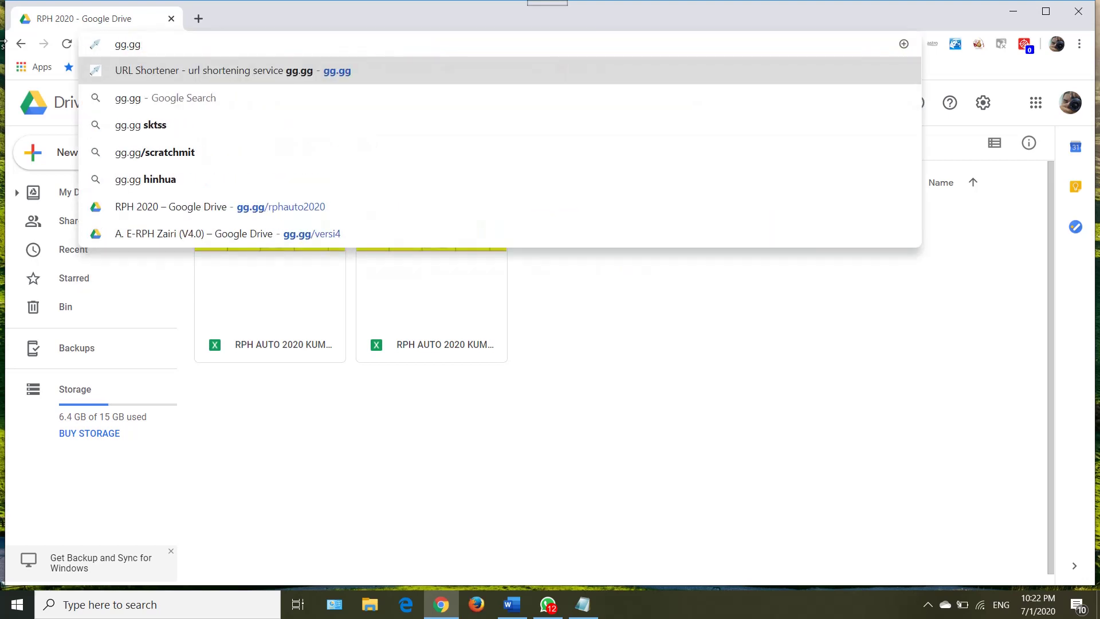
{"action": "type", "text": "/rph"}
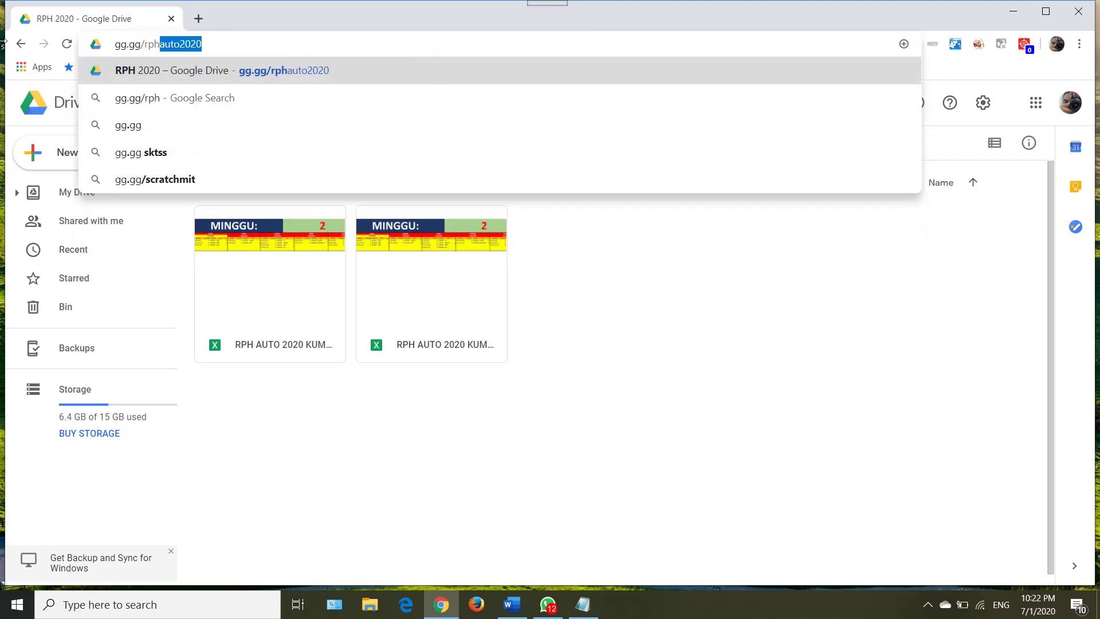
{"action": "type", "text": "au"}
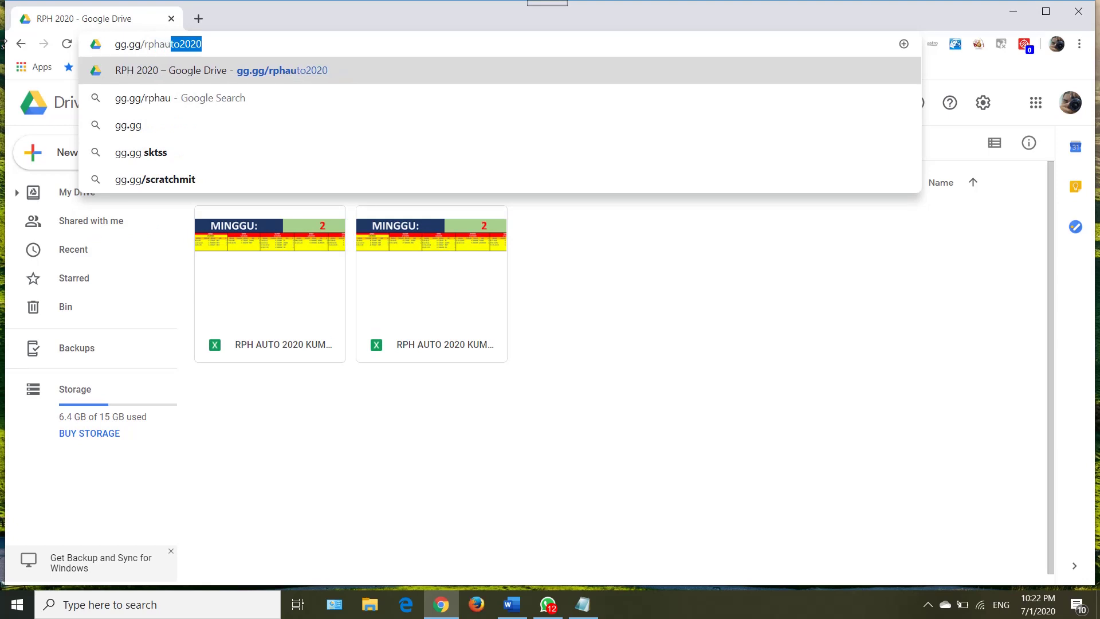
{"action": "type", "text": "to2020"}
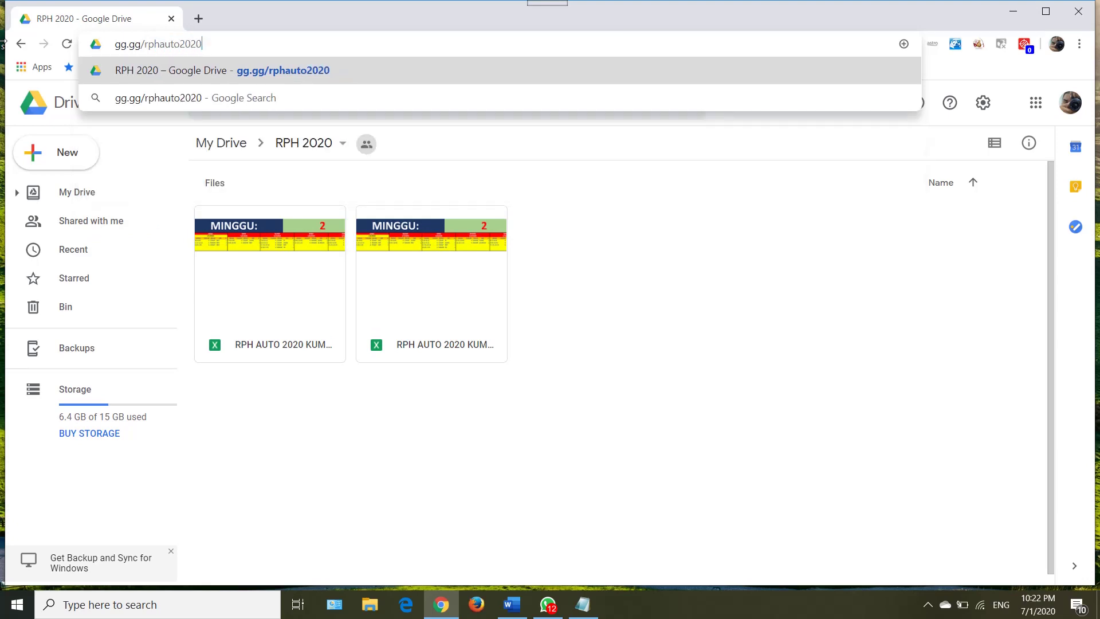
{"action": "key", "text": "Return"}
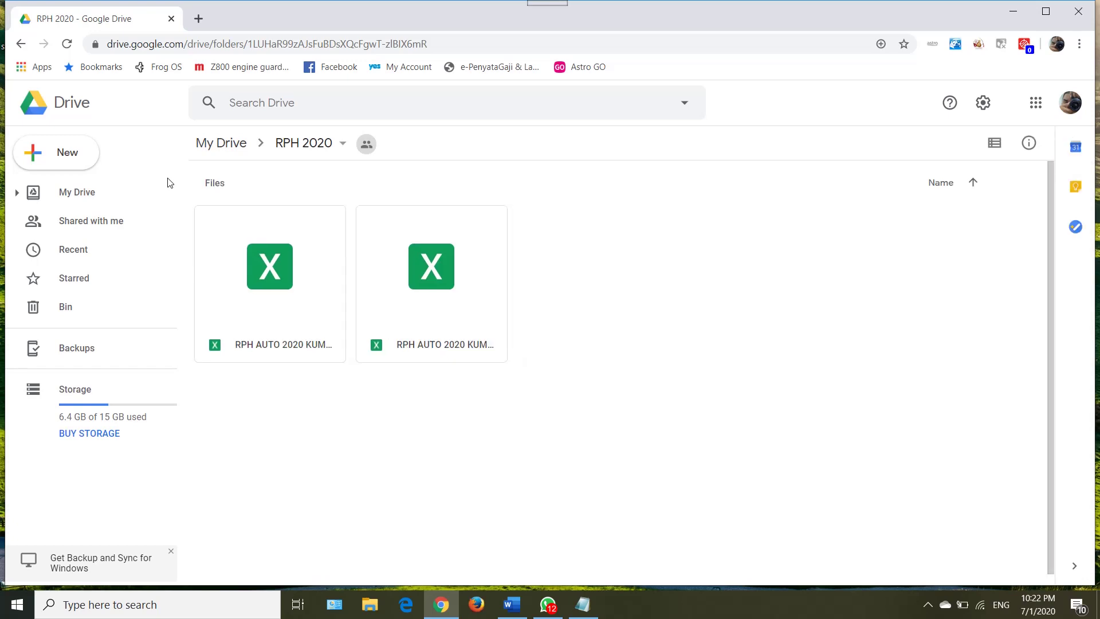
Step: Bring Notepad back, narrow it, move it right of the Drive files, and make it taller
{"action": "left_click", "coordinate": [583, 605]}
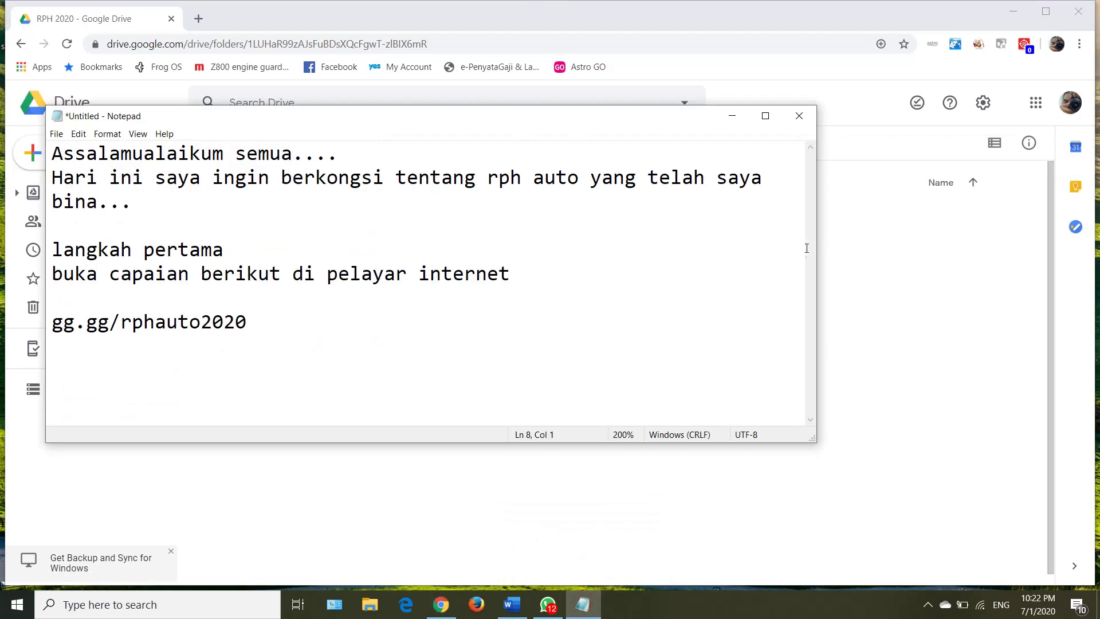
{"action": "left_click_drag", "start_coordinate": [821, 249], "coordinate": [523, 249]}
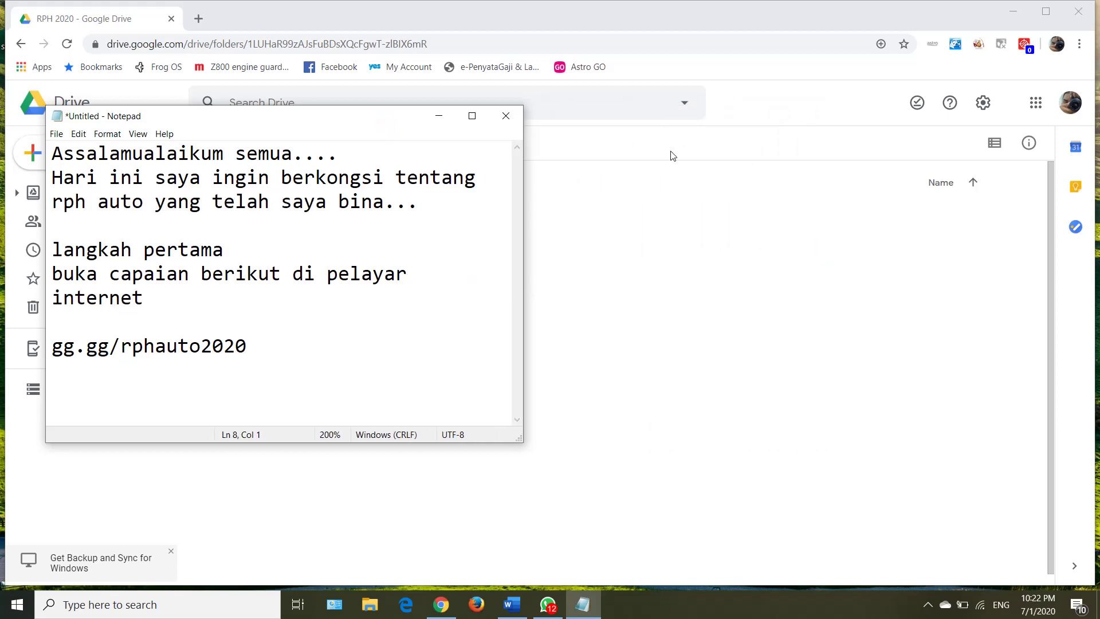
{"action": "left_click_drag", "start_coordinate": [336, 115], "coordinate": [851, 90]}
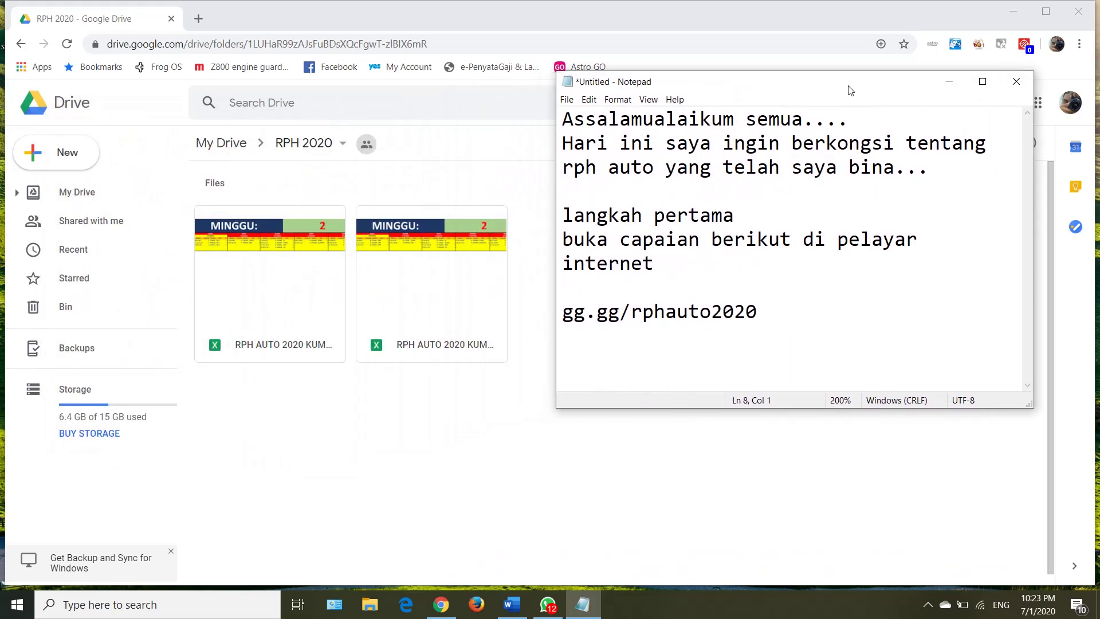
{"action": "left_click_drag", "start_coordinate": [773, 408], "coordinate": [773, 496]}
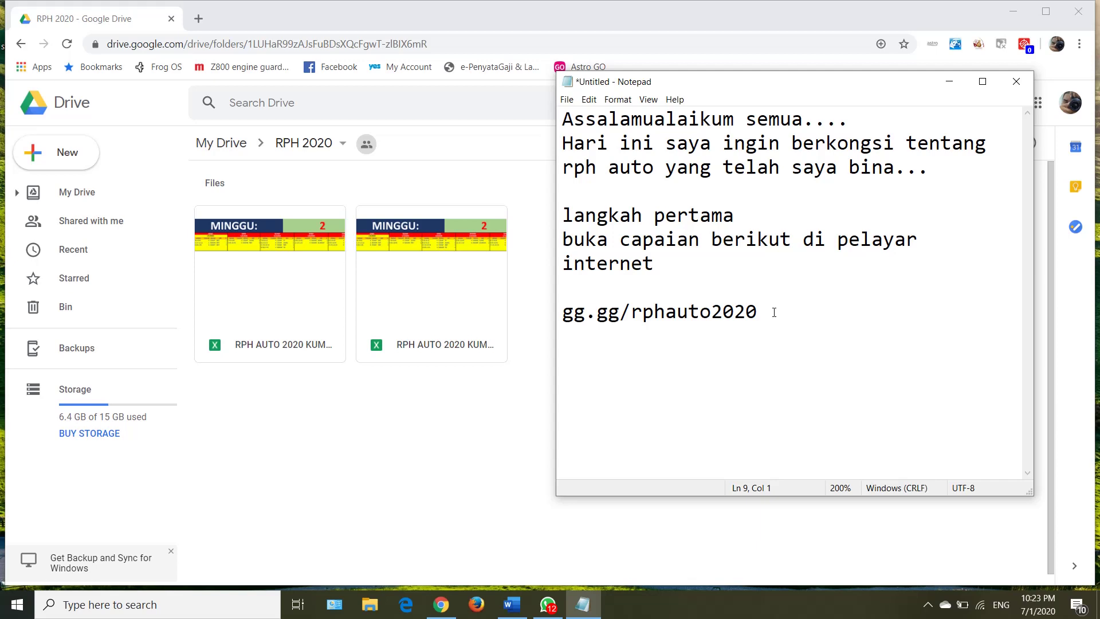
Step: Add 'anda akan di bawa ke drive yang telah saya kongsikan tapak rph auto berkenaan...'
{"action": "type", "text": "anda akan d"}
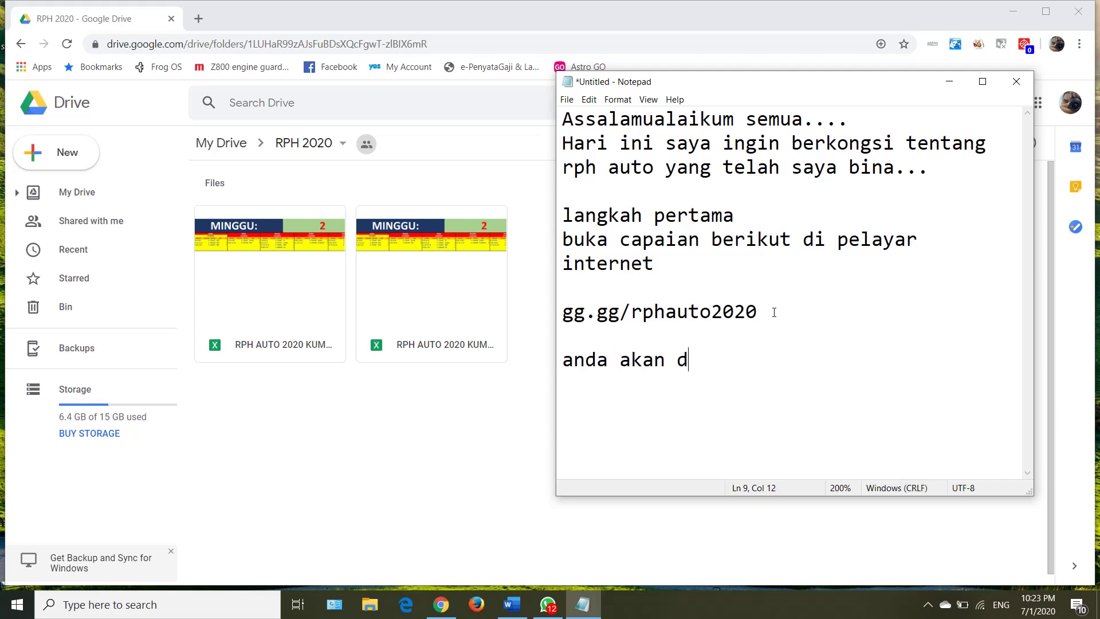
{"action": "type", "text": "i bawa ke "}
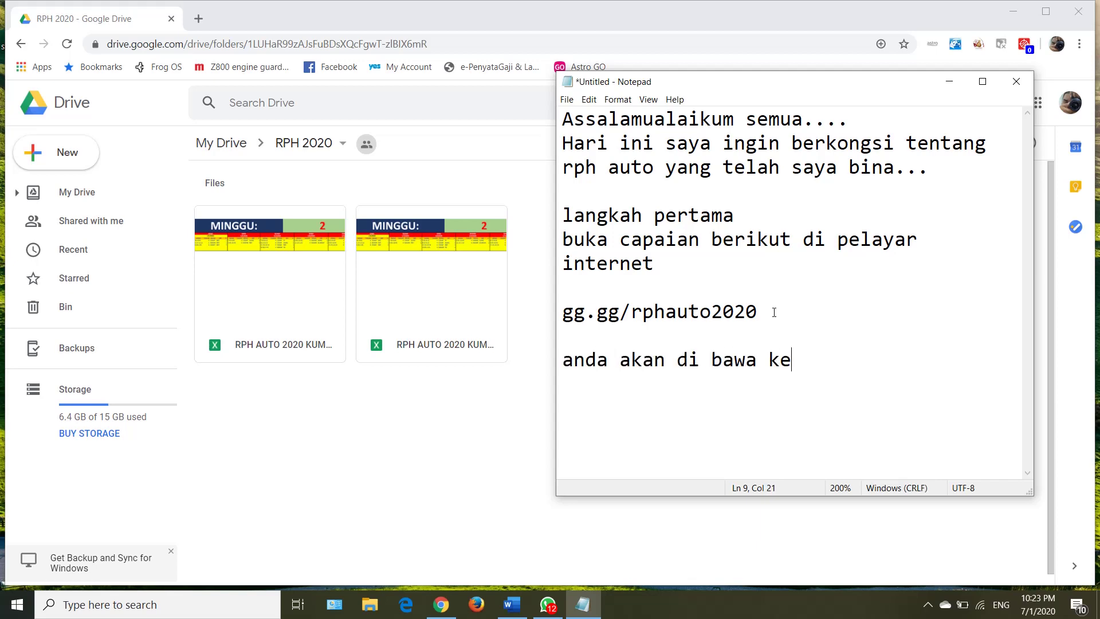
{"action": "type", "text": "d"}
{"action": "type", "text": "rive "}
{"action": "type", "text": "yang "}
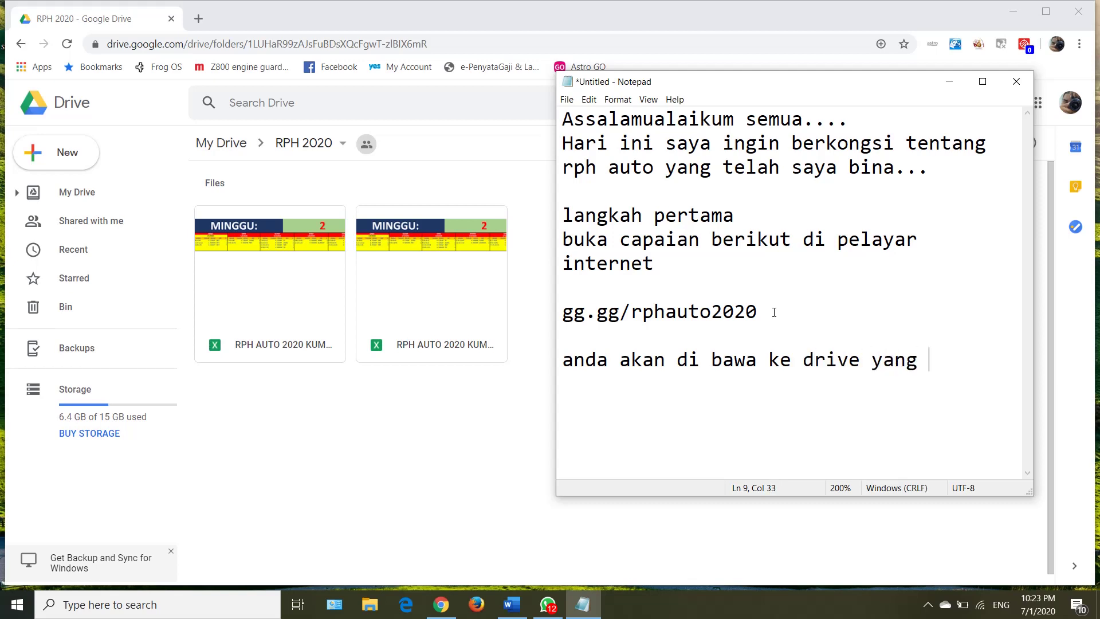
{"action": "type", "text": "telah saya "}
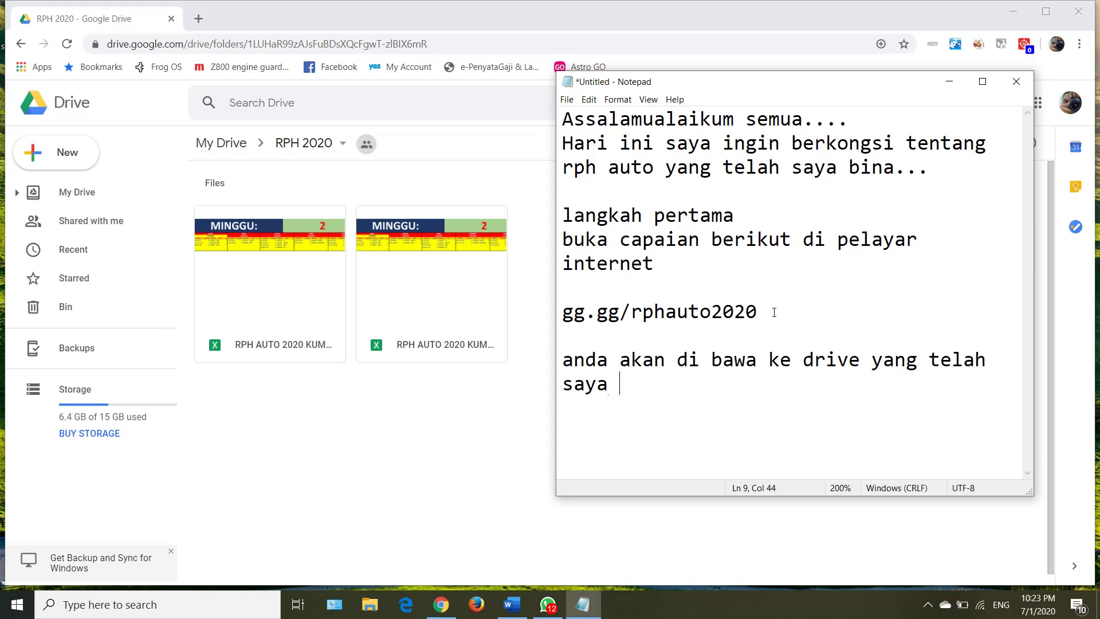
{"action": "type", "text": "kongsikan "}
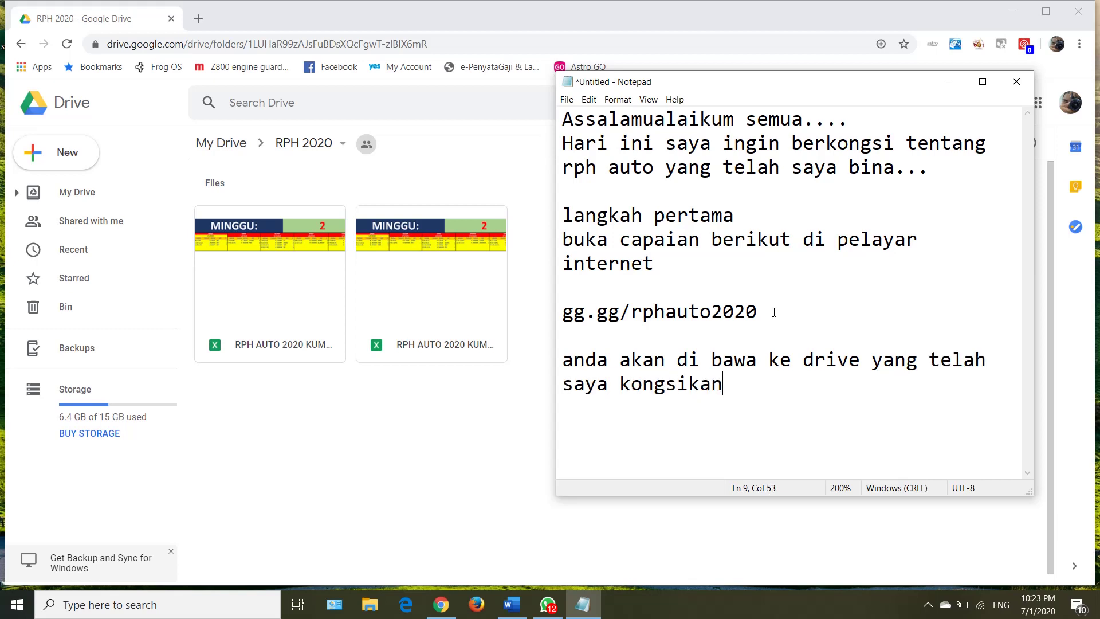
{"action": "type", "text": "tapaj"}
{"action": "key", "text": "BackSpace"}
{"action": "key", "text": "BackSpace"}
{"action": "type", "text": "k r"}
{"action": "type", "text": "ph auto b"}
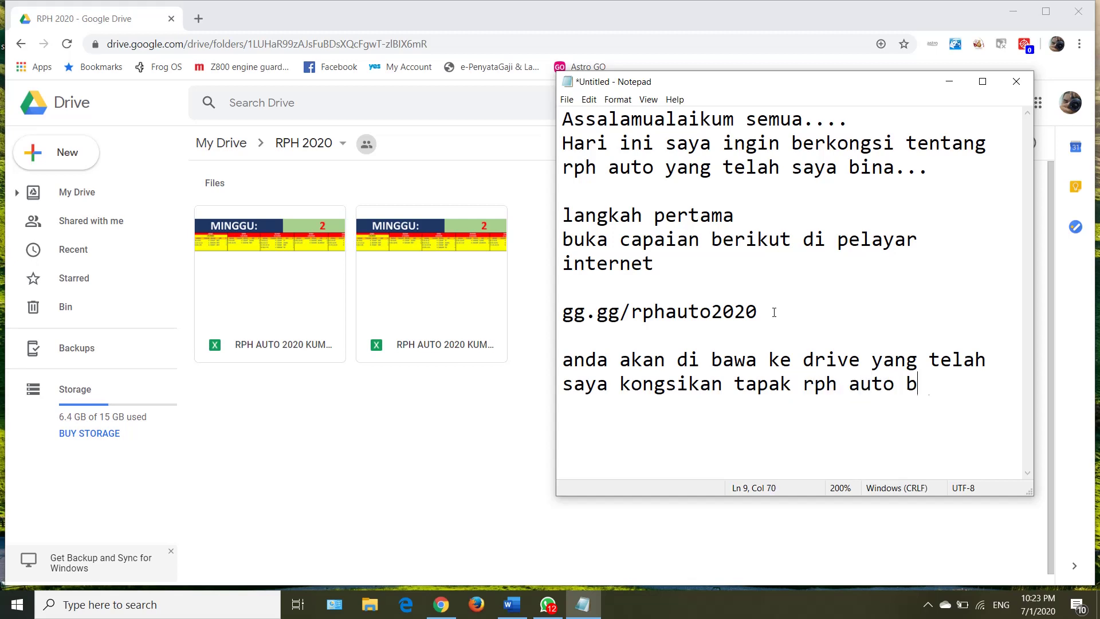
{"action": "type", "text": "erkenaan"}
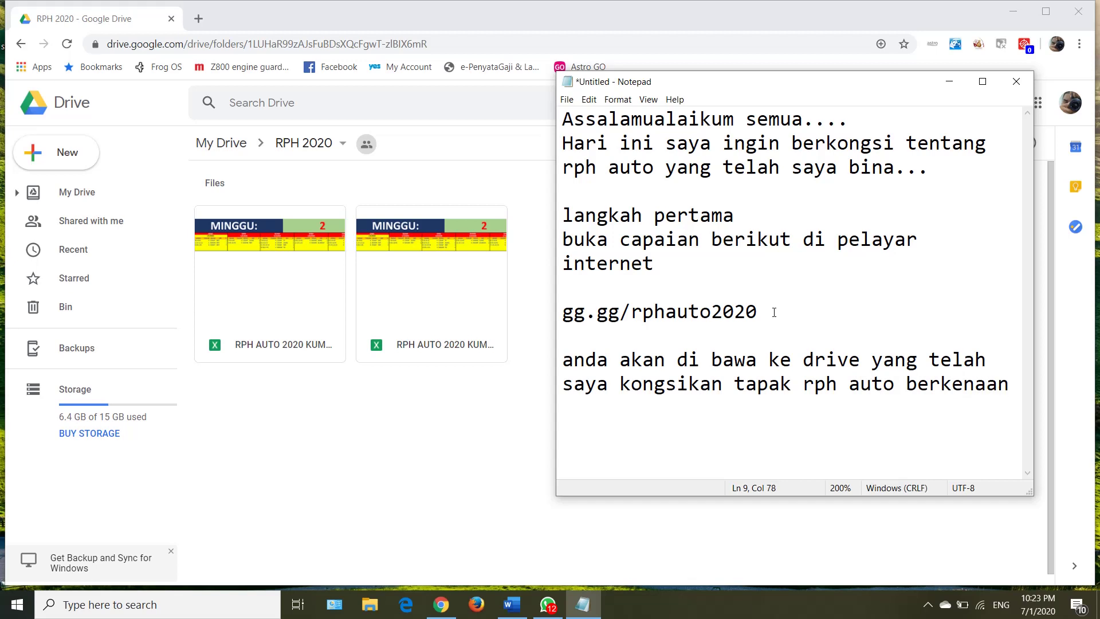
{"action": "type", "text": "..."}
{"action": "key", "text": "Return"}
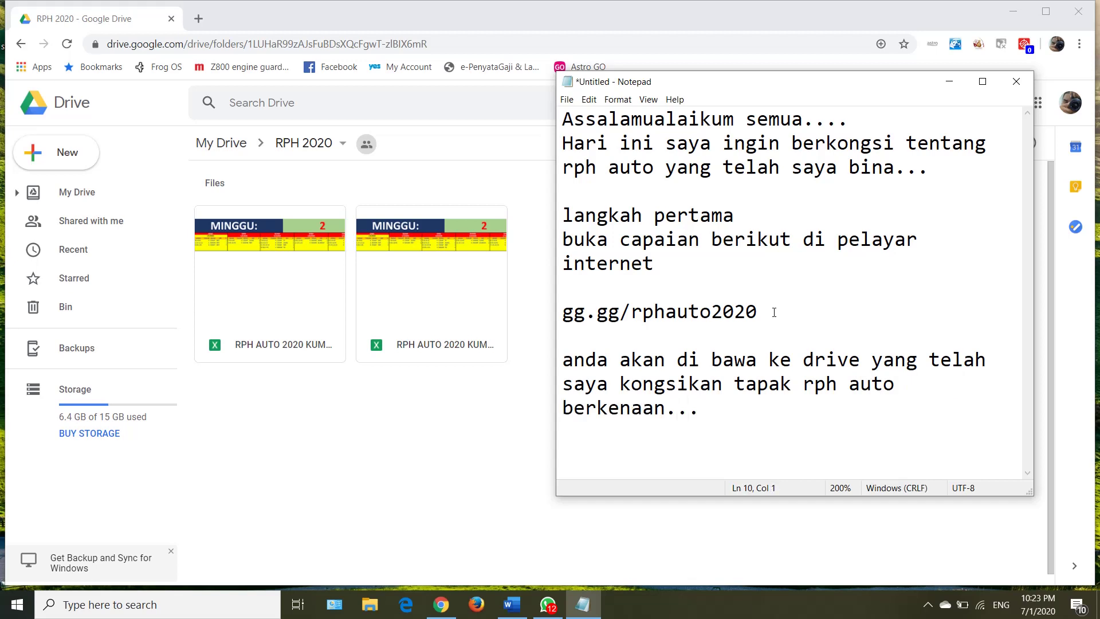
{"action": "key", "text": "Return"}
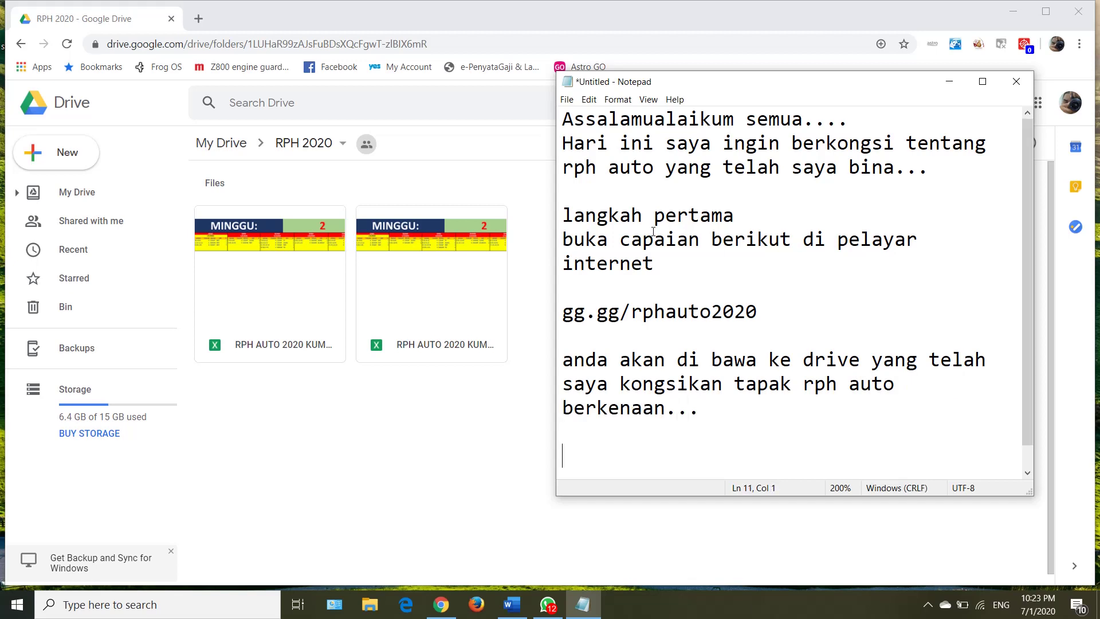
Step: Add the instruction that kumpulan A states download the kumpulan A file, likewise kumpulan B
{"action": "type", "text": "bagi "}
{"action": "type", "text": "negeri ku"}
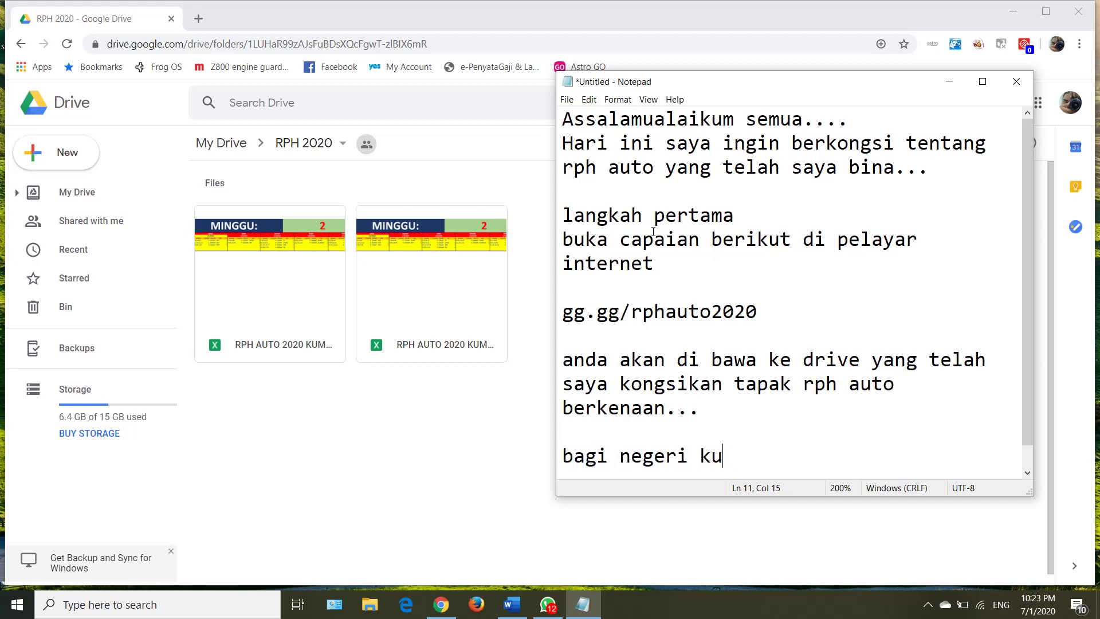
{"action": "type", "text": "mpulan A"}
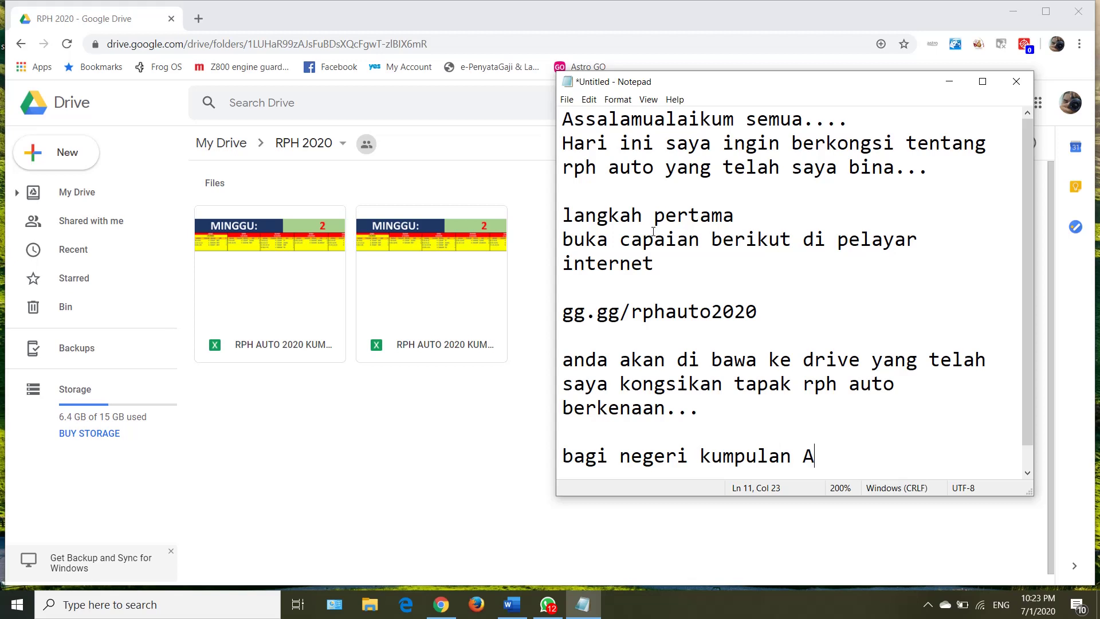
{"action": "type", "text": " sila do"}
{"action": "type", "text": "wnload "}
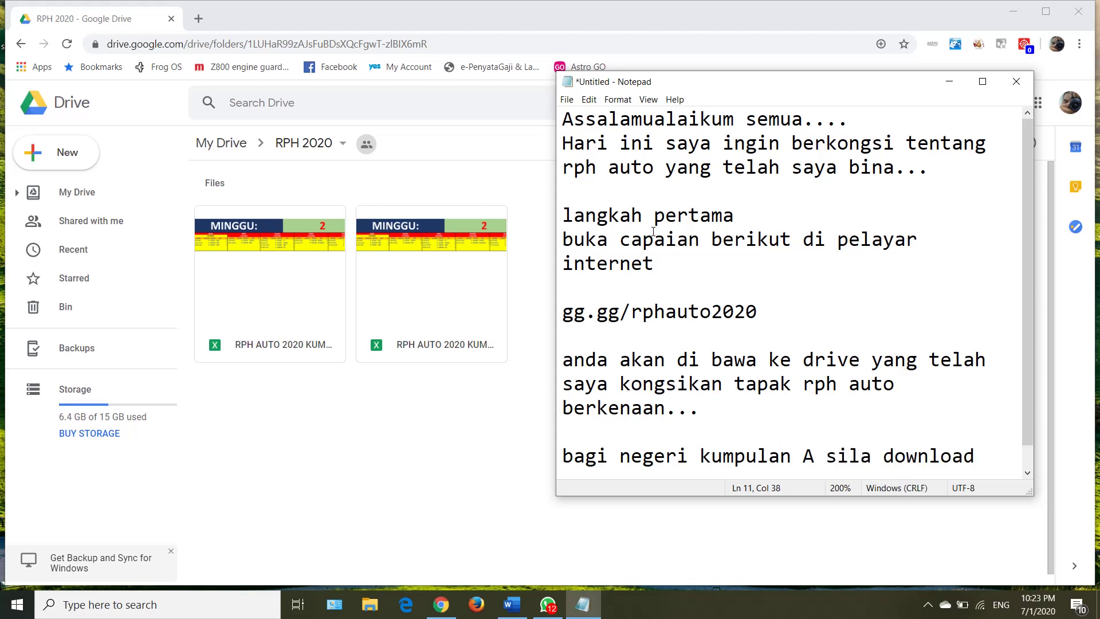
{"action": "type", "text": "file "}
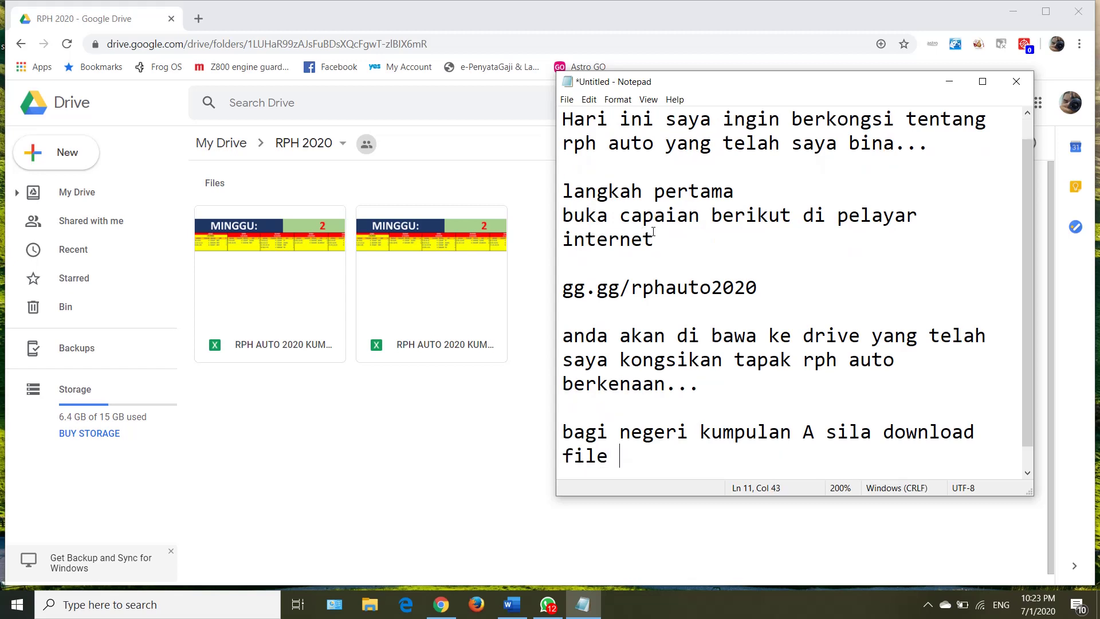
{"action": "type", "text": "untuk kump"}
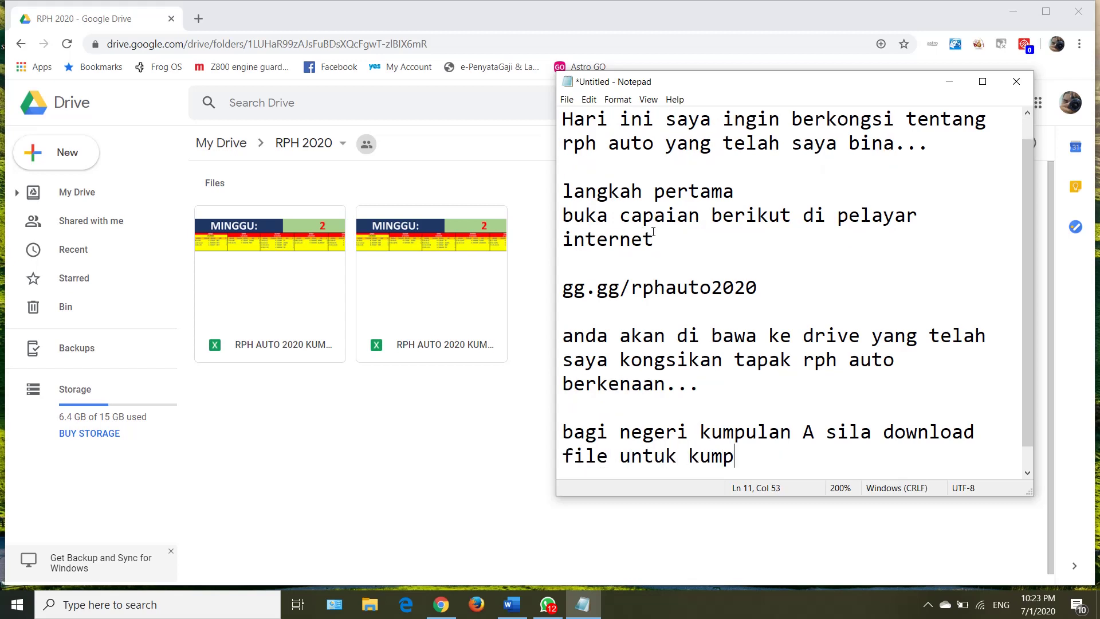
{"action": "type", "text": "ulan A da"}
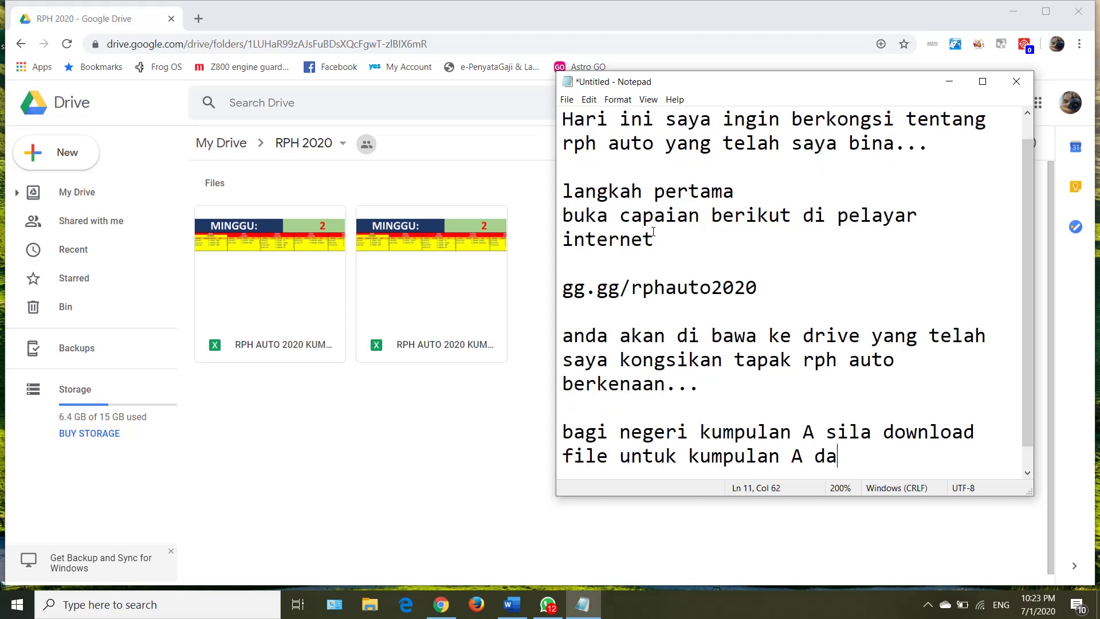
{"action": "type", "text": "n "}
{"action": "type", "text": "begitu"}
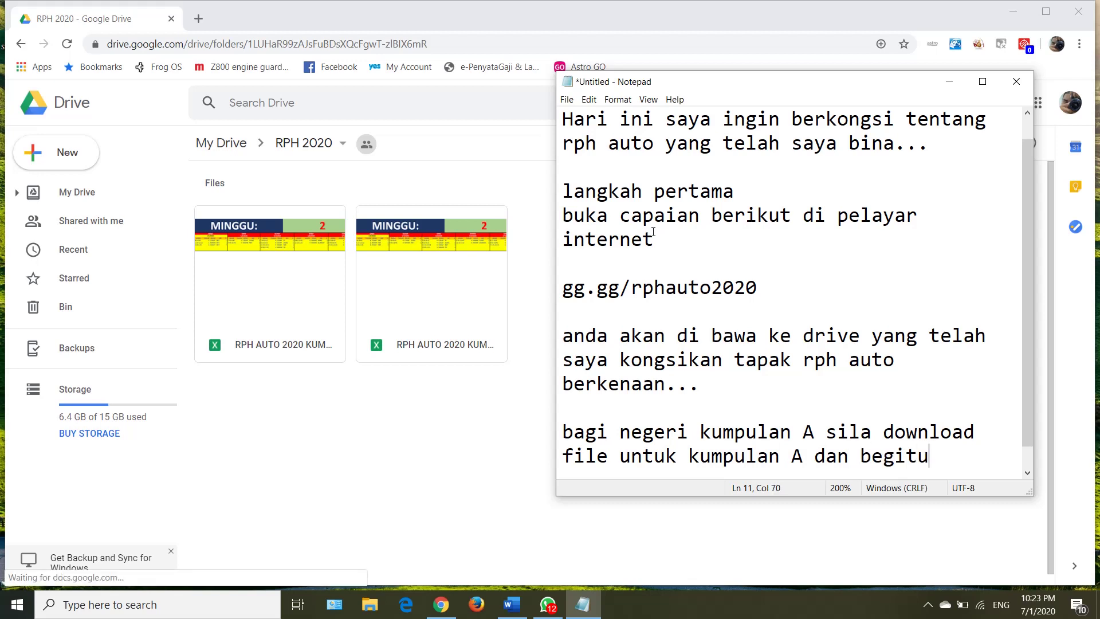
{"action": "type", "text": " juga sebal"}
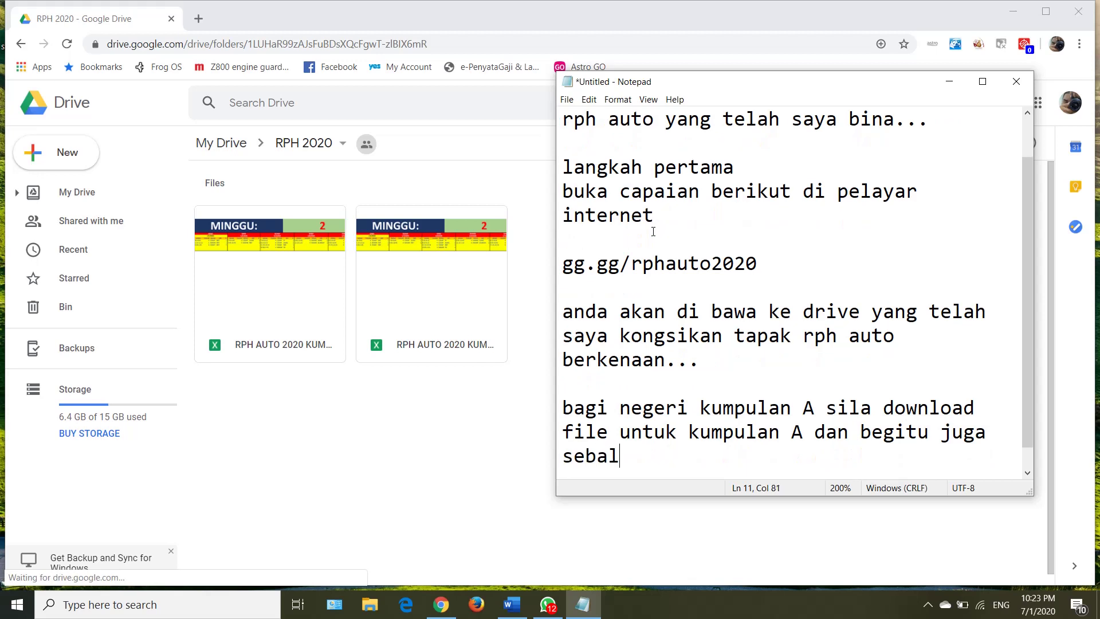
{"action": "type", "text": "iknya "}
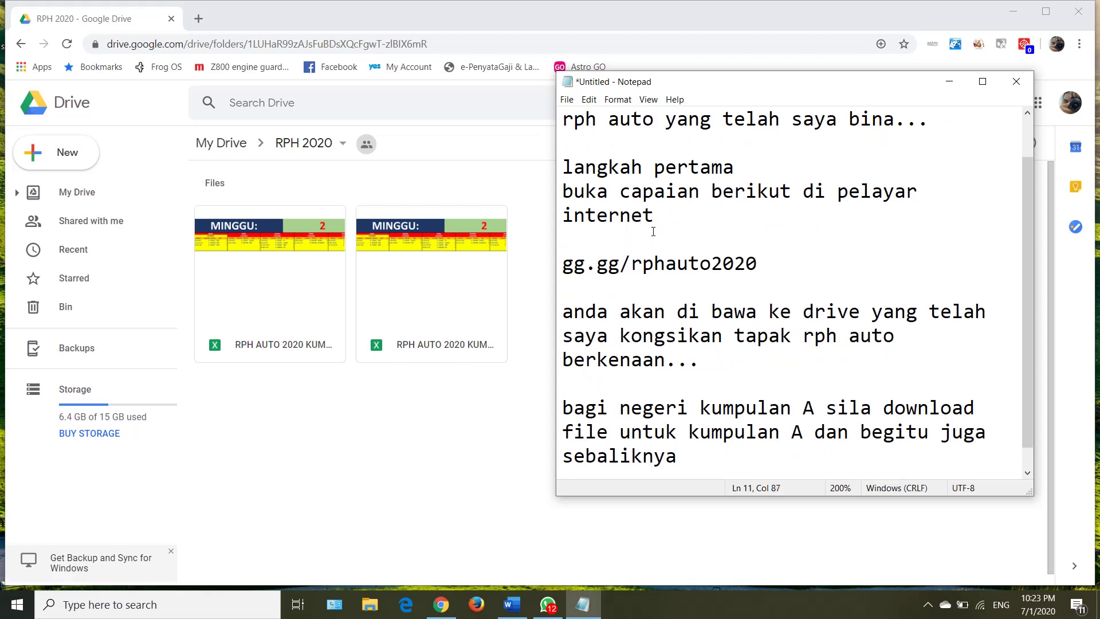
{"action": "type", "text": "untuk ku"}
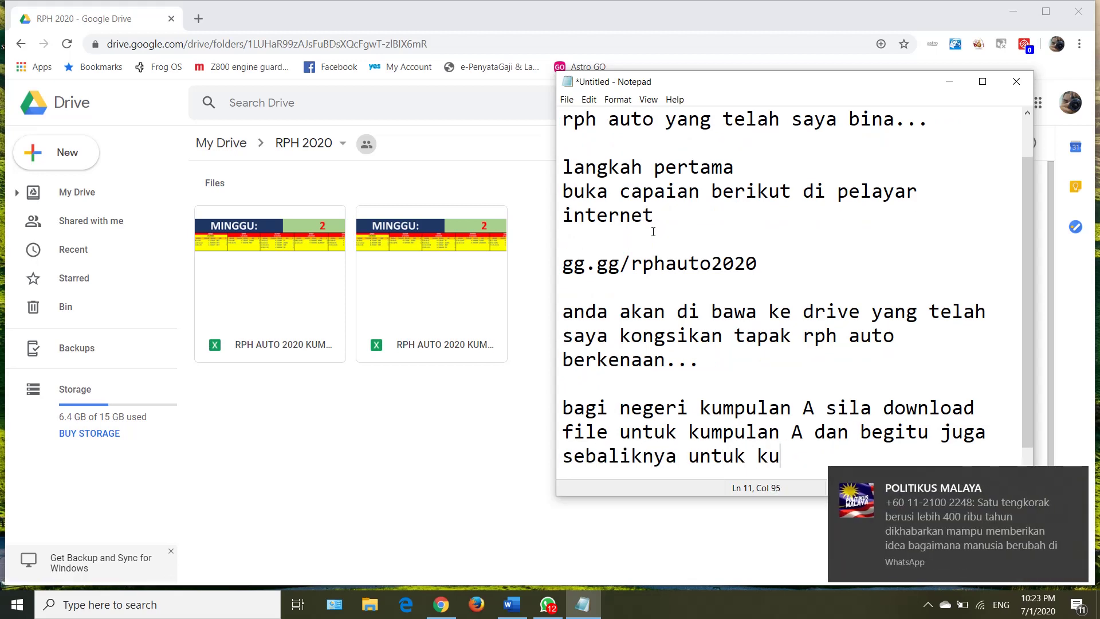
{"action": "type", "text": "mpulan "}
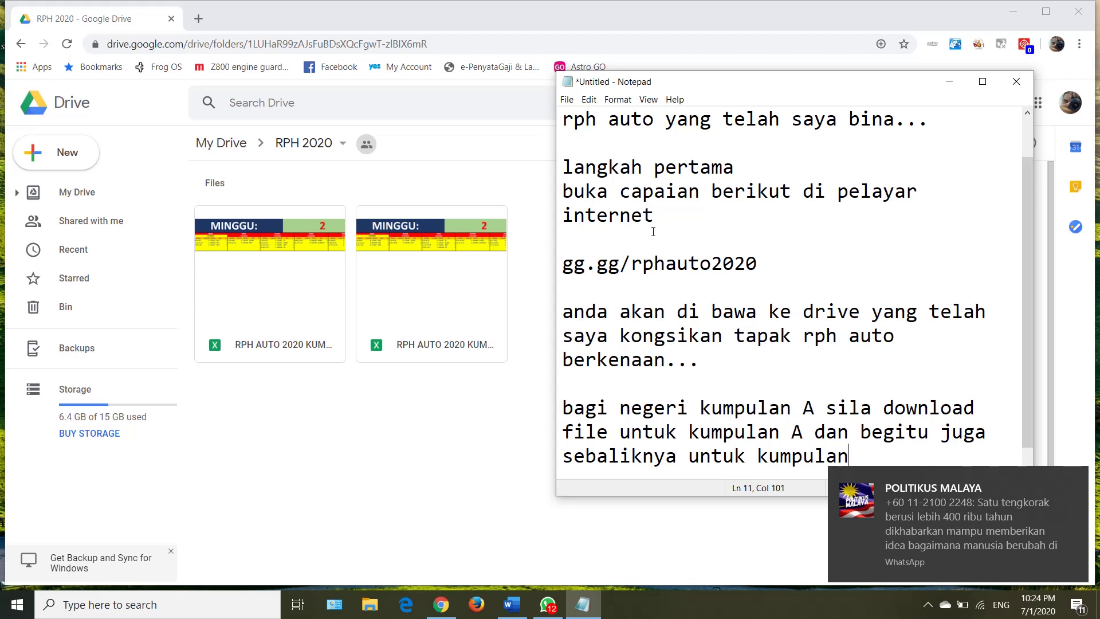
{"action": "type", "text": "b"}
{"action": "key", "text": "BackSpace"}
{"action": "type", "text": "B"}
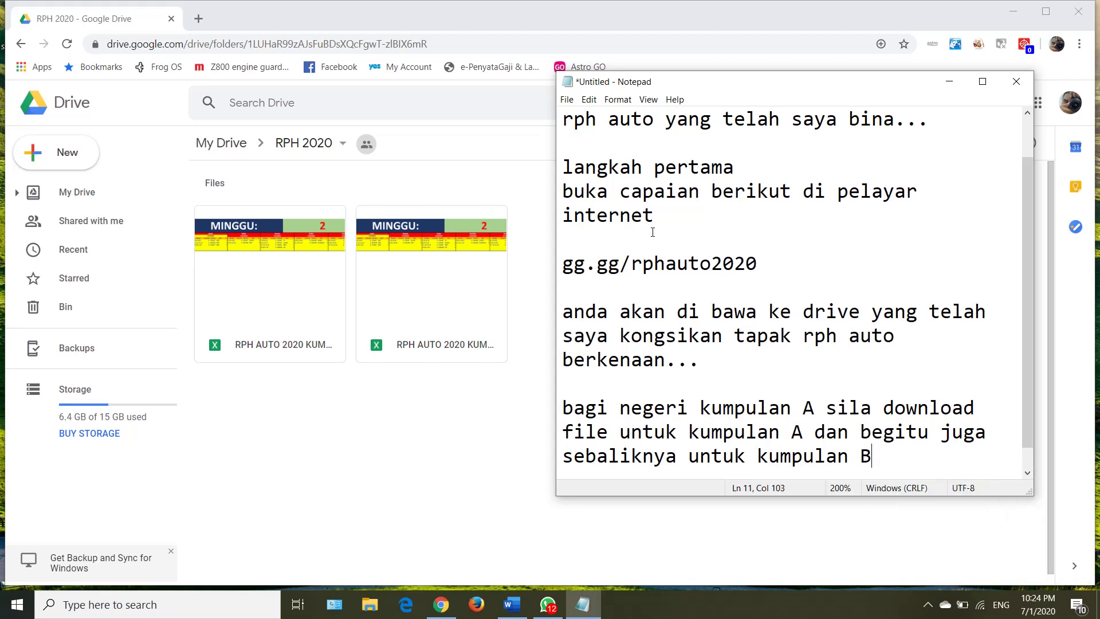
{"action": "key", "text": "Return"}
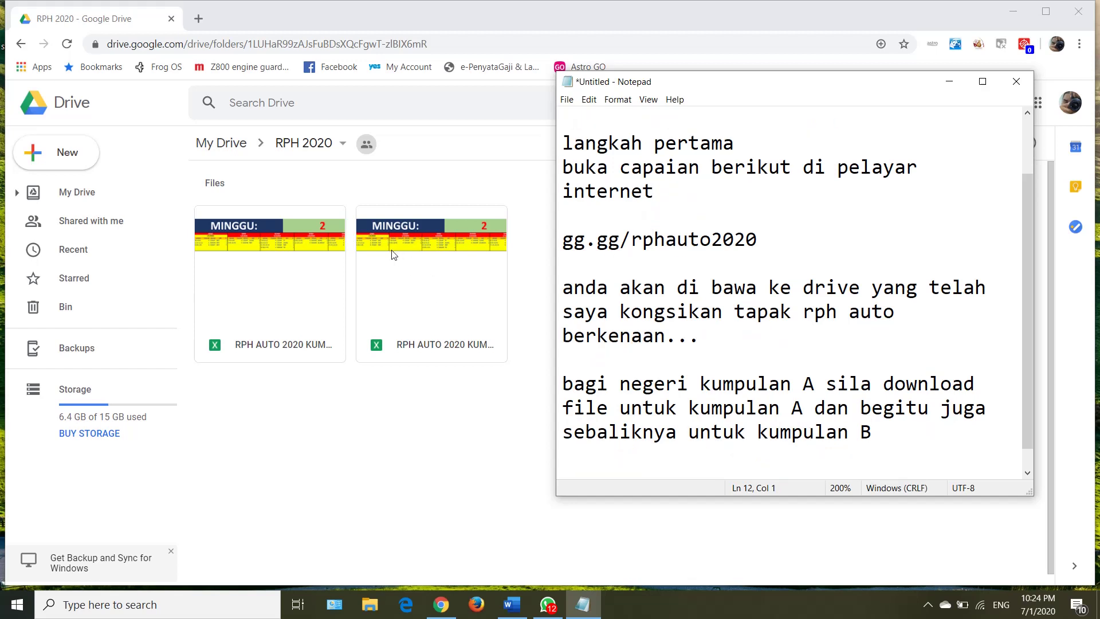
{"action": "left_click", "coordinate": [297, 291]}
{"action": "right_click", "coordinate": [294, 286]}
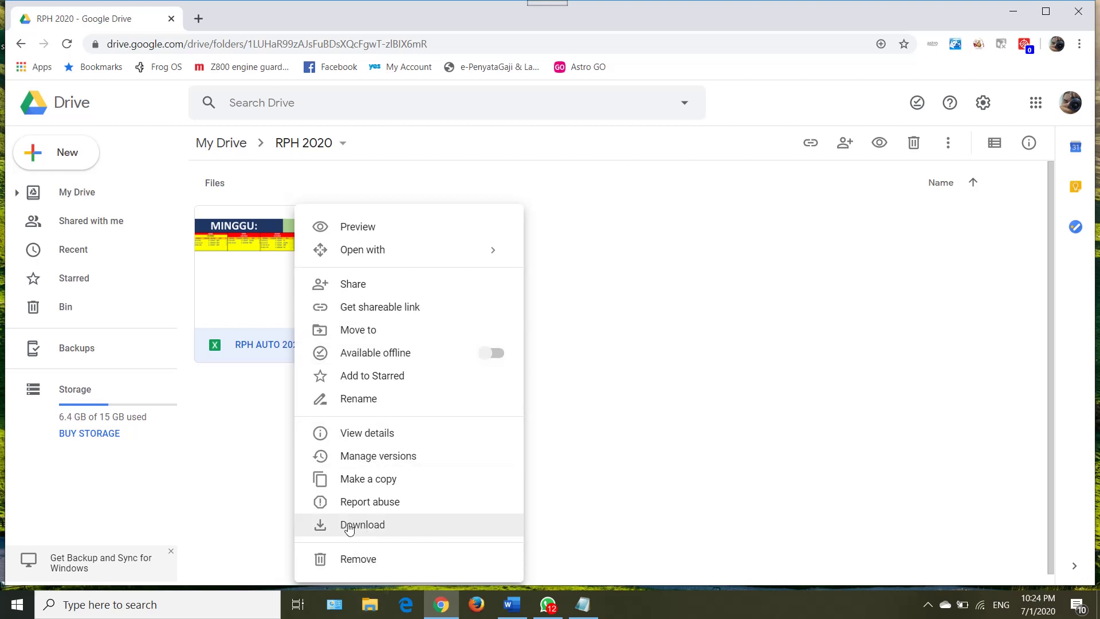
{"action": "left_click", "coordinate": [620, 424]}
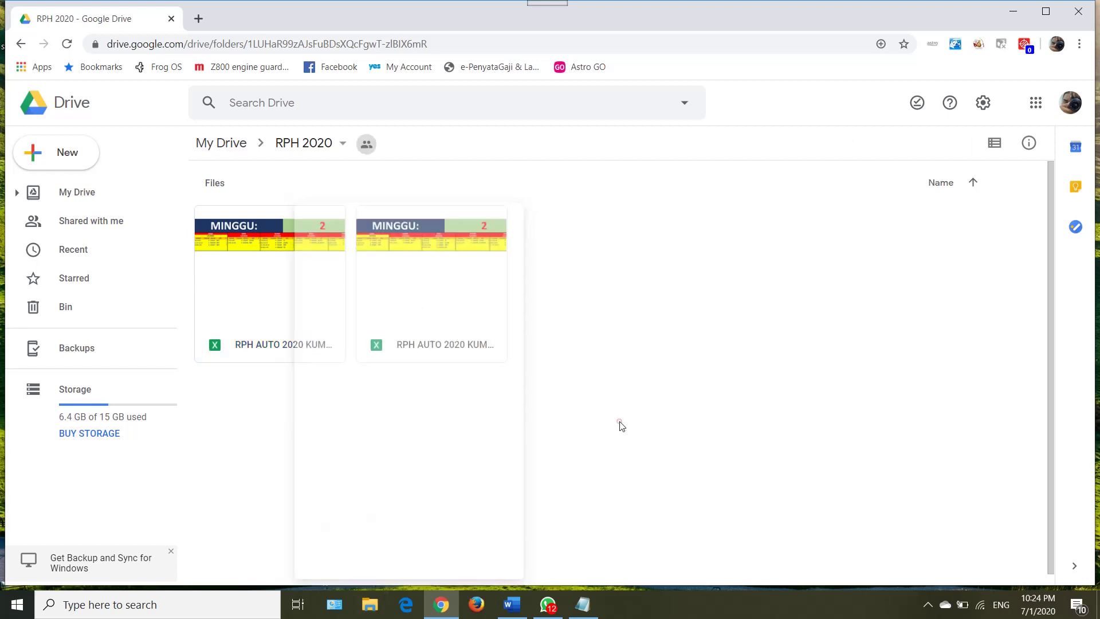
{"action": "left_click", "coordinate": [444, 303]}
{"action": "right_click", "coordinate": [443, 303]}
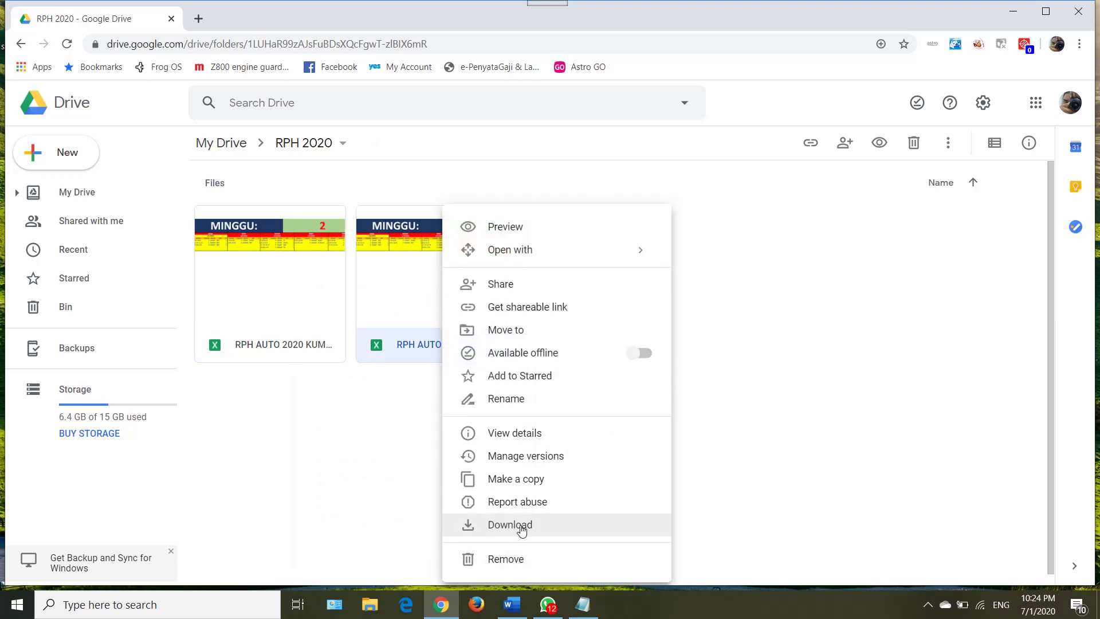
{"action": "left_click", "coordinate": [762, 433]}
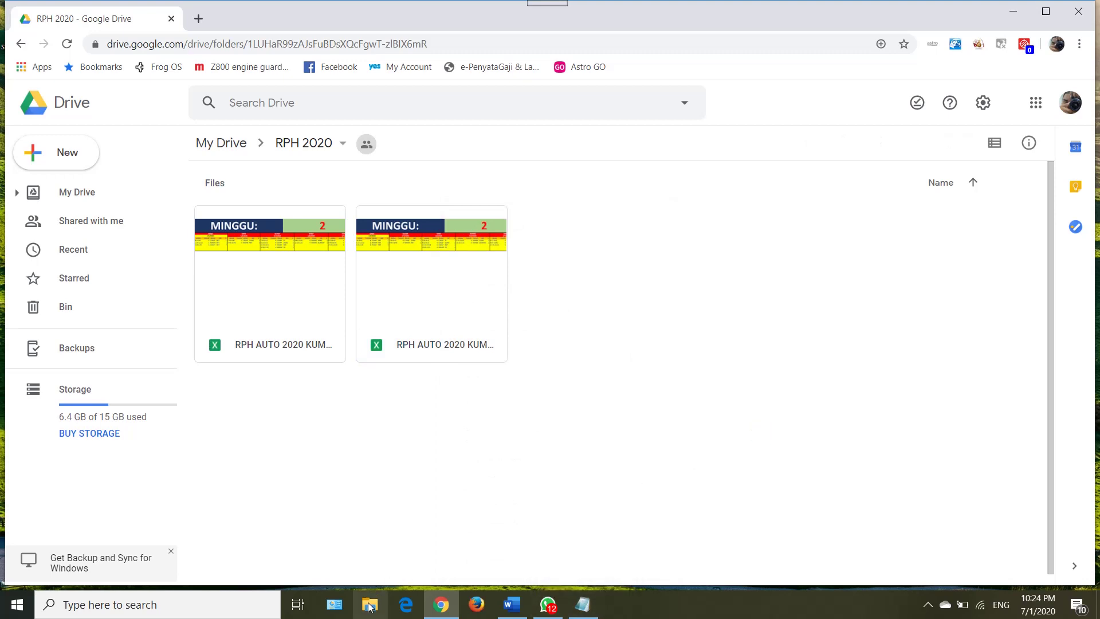
Step: Open RPH AUTO 2020 KUMP B.xlsx from File Explorer's recent files, then return to Notepad
{"action": "left_click", "coordinate": [369, 606]}
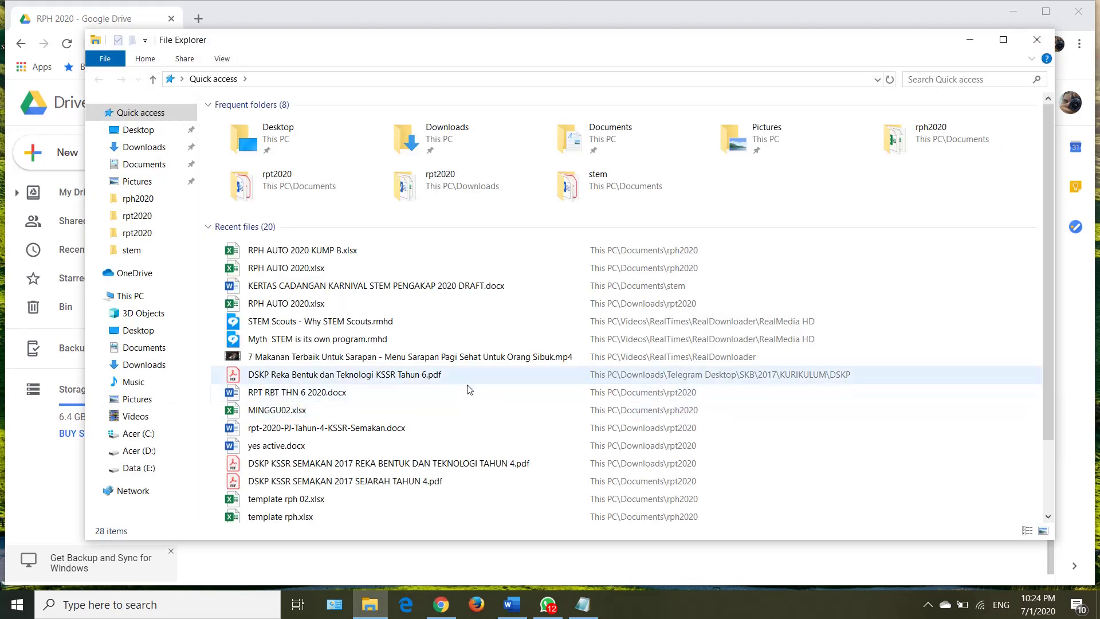
{"action": "double_click", "coordinate": [323, 252]}
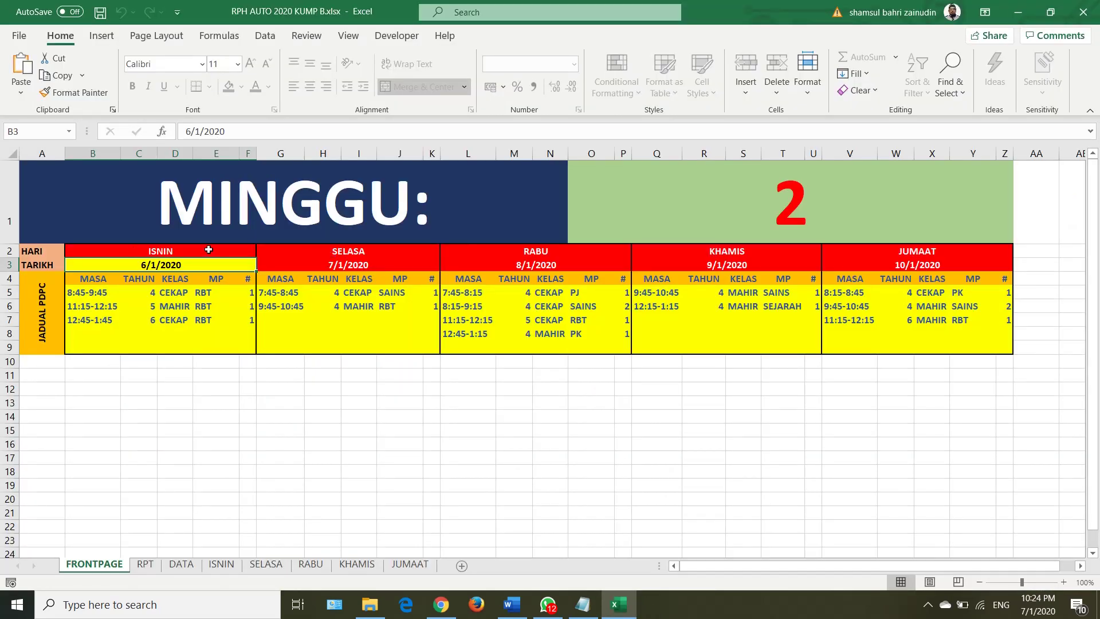
{"action": "left_click", "coordinate": [626, 603]}
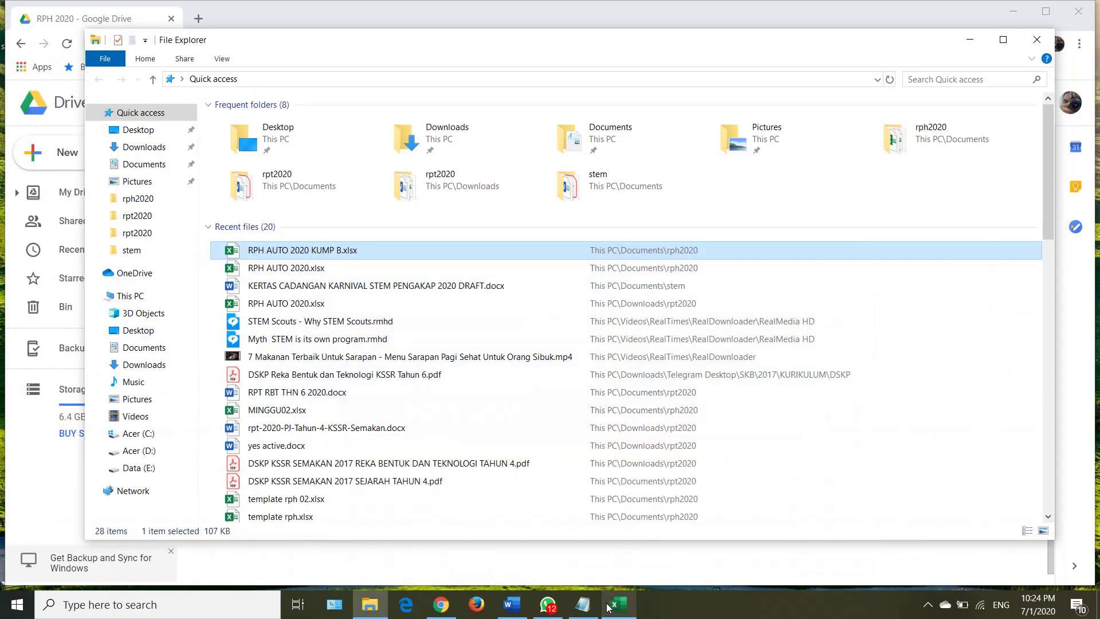
{"action": "left_click", "coordinate": [582, 604]}
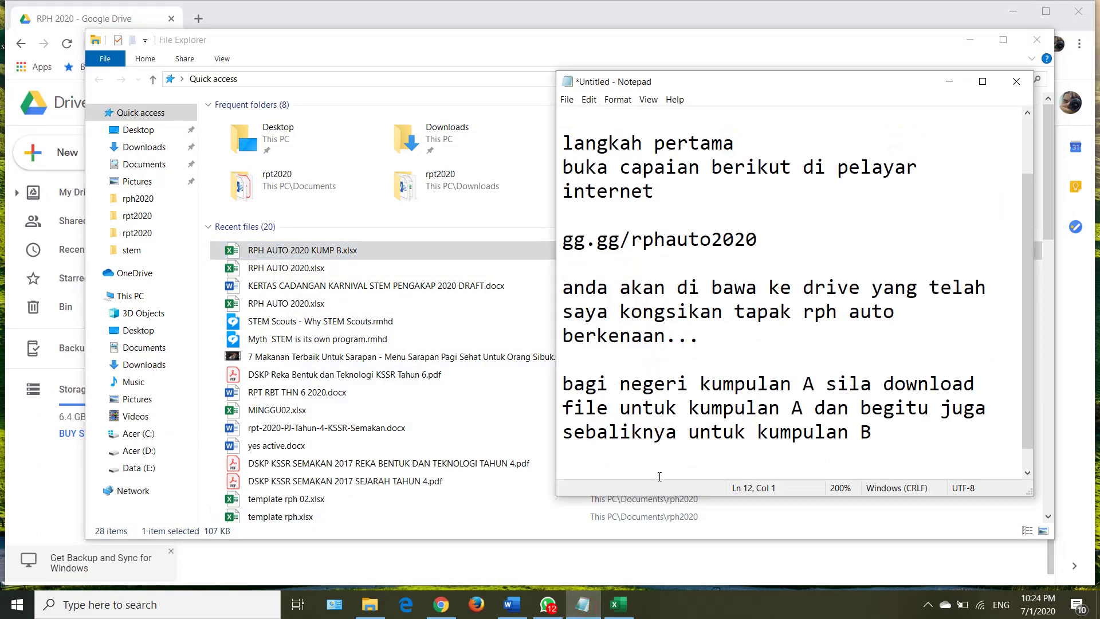
{"action": "left_click", "coordinate": [618, 605]}
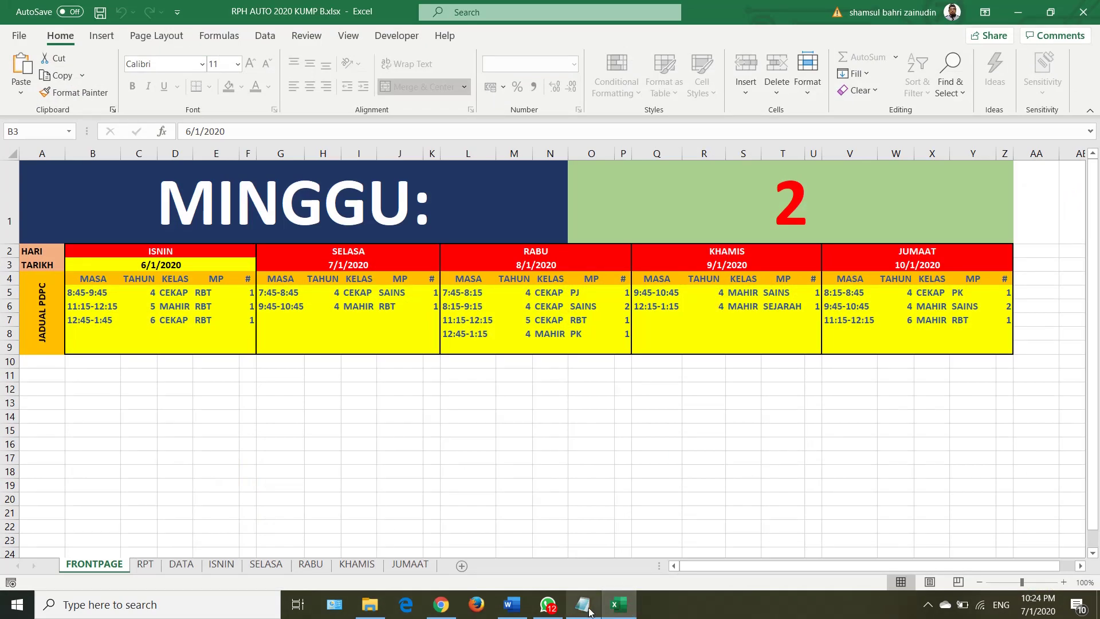
{"action": "left_click", "coordinate": [589, 610]}
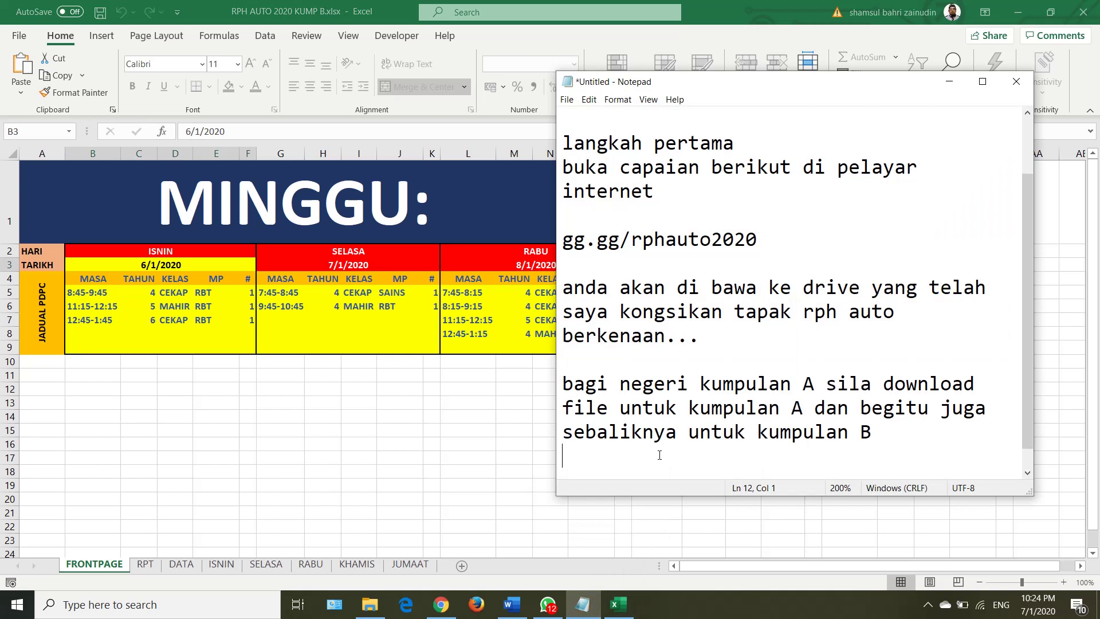
Step: Add 'untuk kumpulan B bermula dengan hari isnin dan kumpulan A bermula dengan hari Ahad'
{"action": "key", "text": "Return"}
{"action": "key", "text": "Return"}
{"action": "key", "text": "Return"}
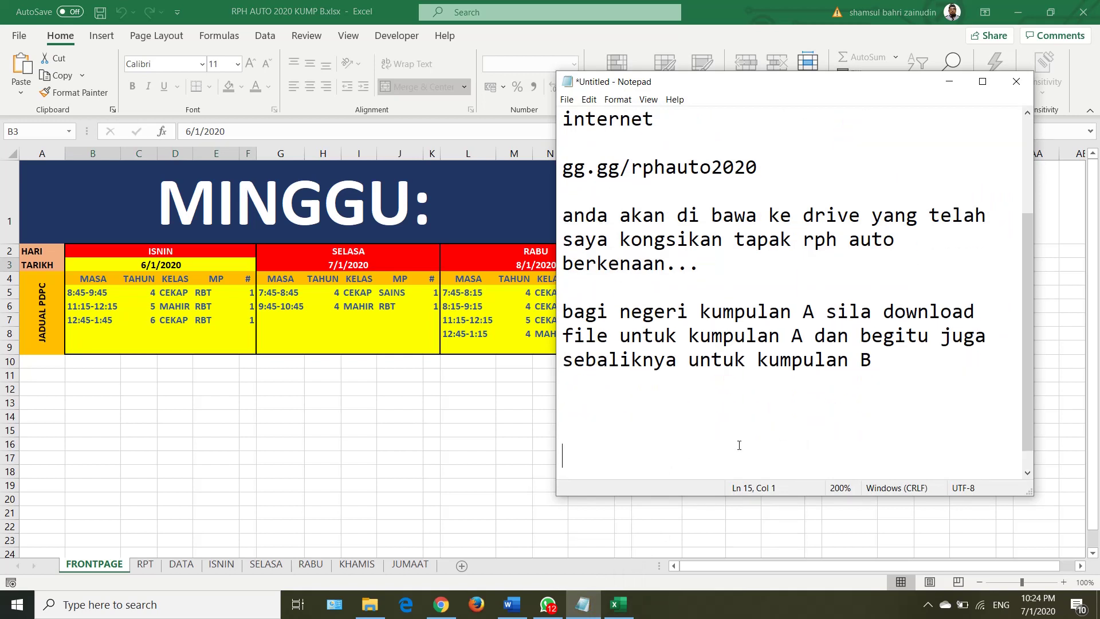
{"action": "key", "text": "BackSpace"}
{"action": "type", "text": "untuk kum"}
{"action": "type", "text": "pulan "}
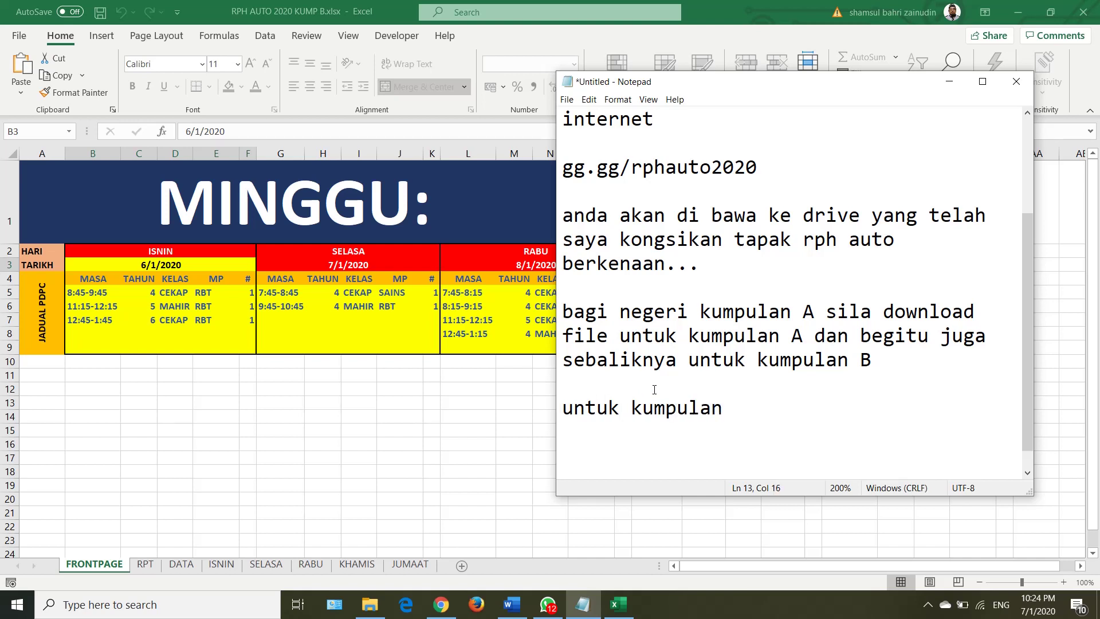
{"action": "type", "text": "B berm"}
{"action": "type", "text": "ula dengan "}
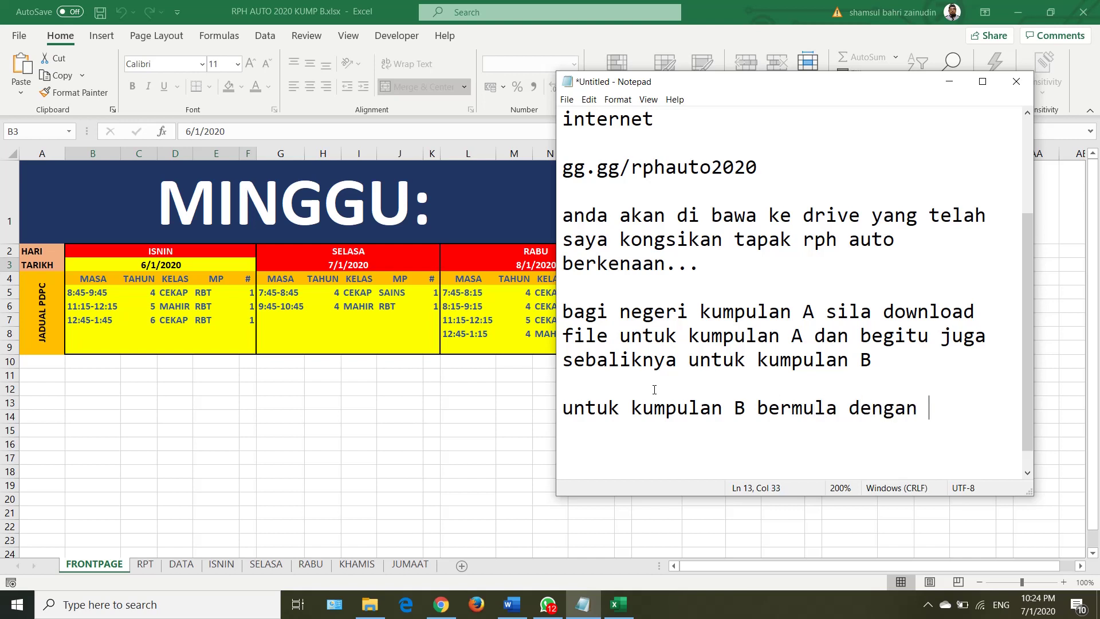
{"action": "type", "text": "hari isn"}
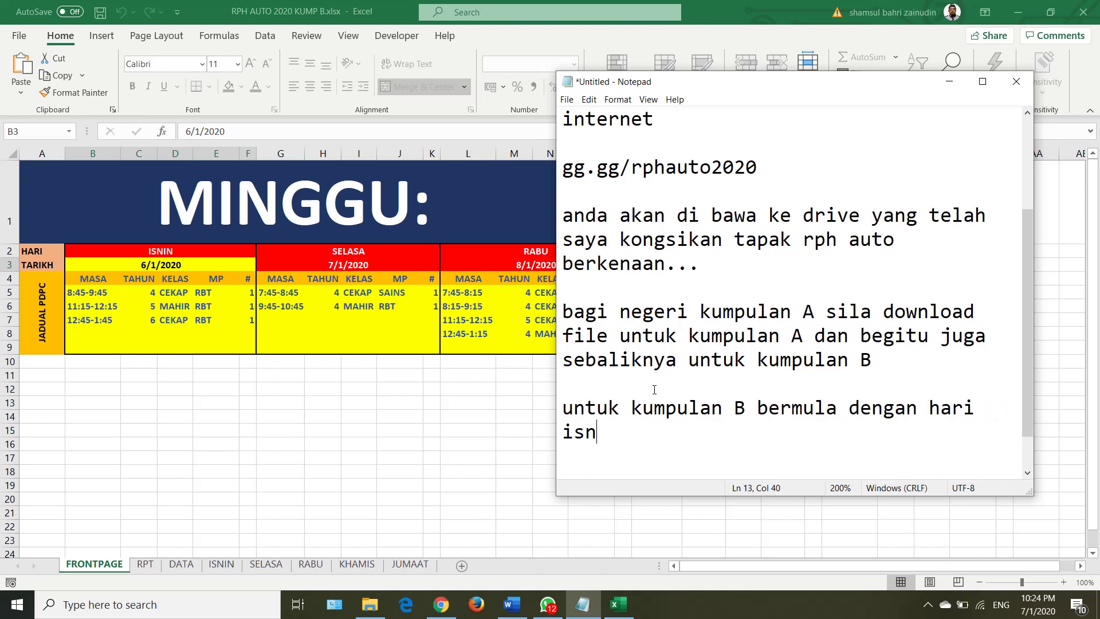
{"action": "type", "text": "in dan kum"}
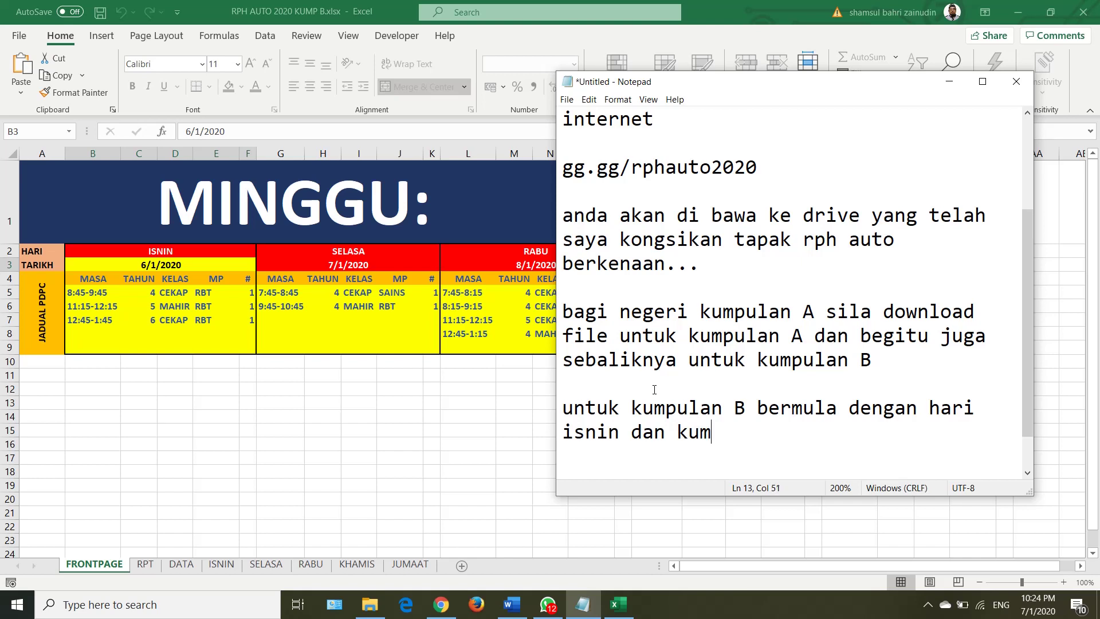
{"action": "type", "text": "pulan A b"}
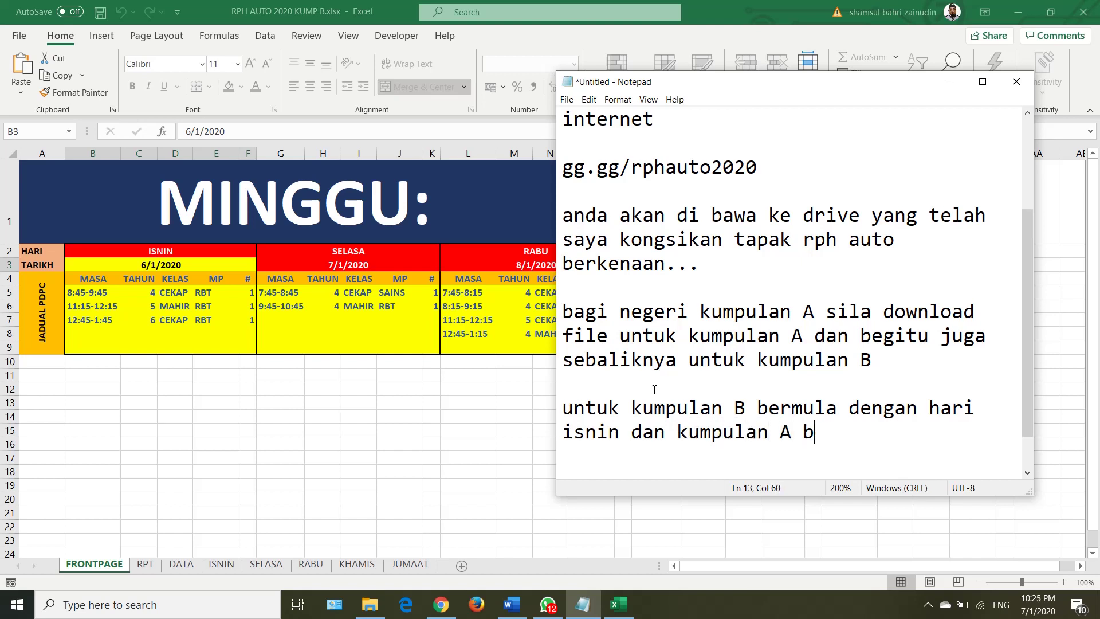
{"action": "type", "text": "ermula denga"}
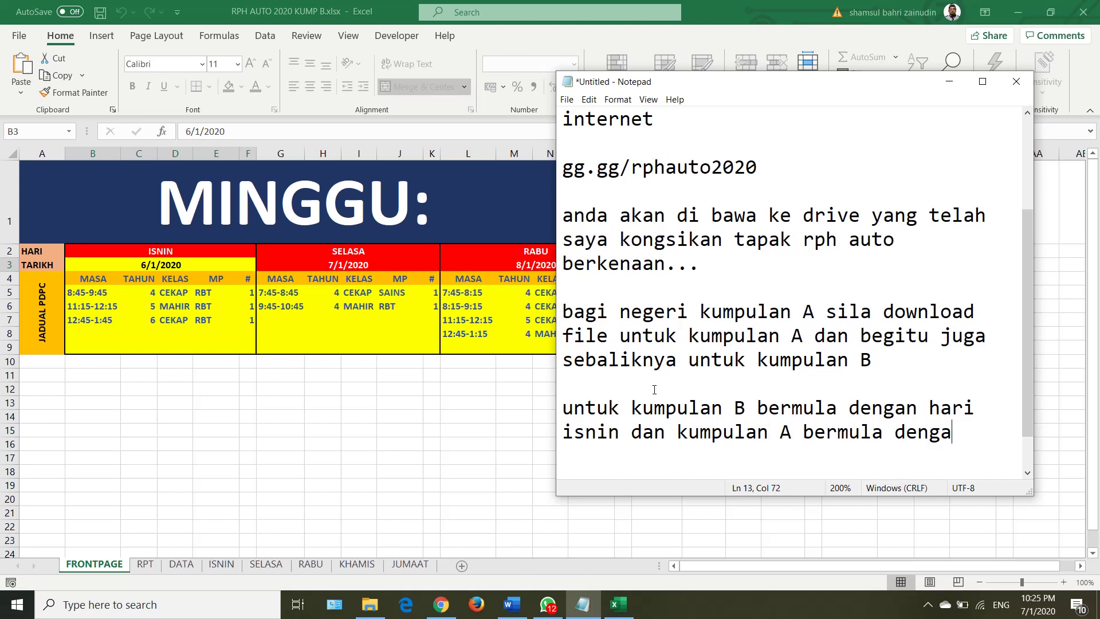
{"action": "type", "text": "n hari Ah"}
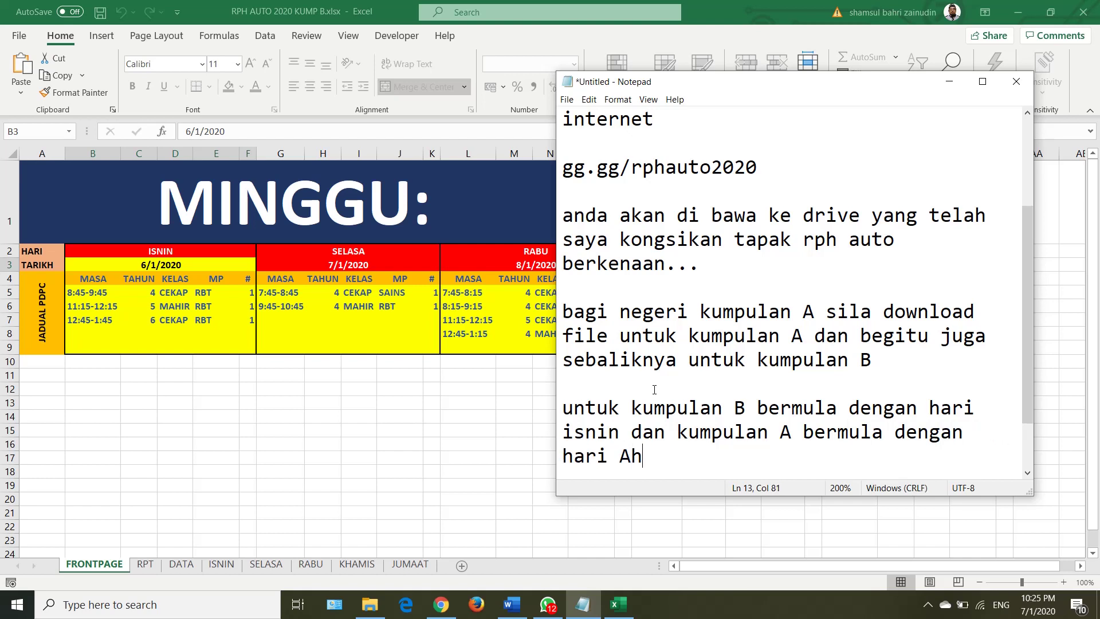
{"action": "type", "text": "ad"}
{"action": "key", "text": "Return"}
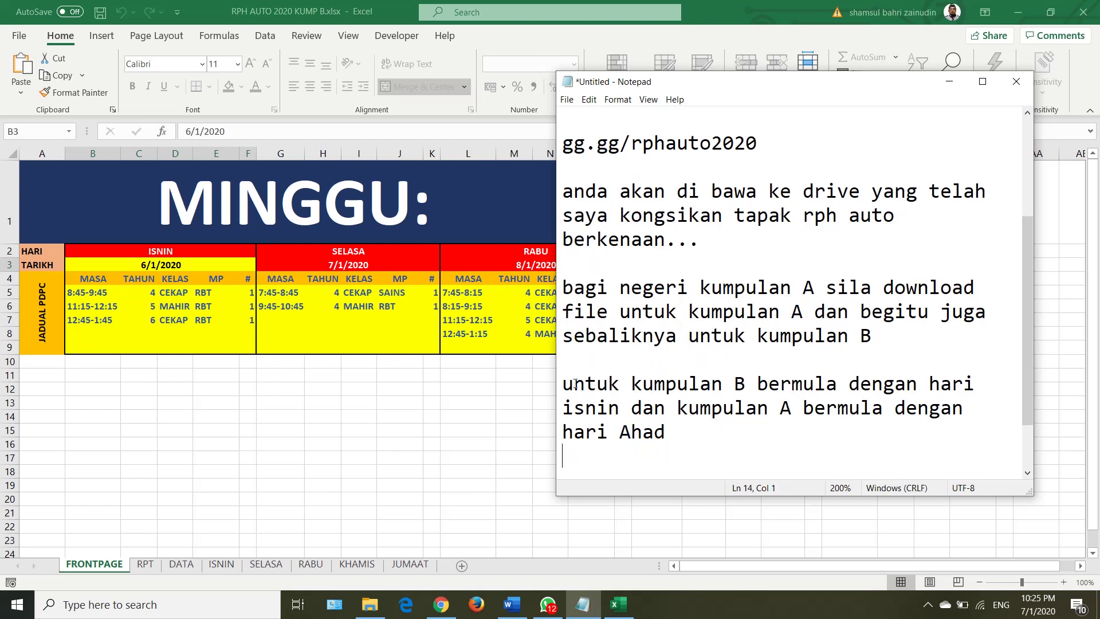
{"action": "key", "text": "Return"}
{"action": "key", "text": "Return"}
{"action": "key", "text": "Return"}
{"action": "key", "text": "Return"}
{"action": "key", "text": "Return"}
{"action": "key", "text": "Return"}
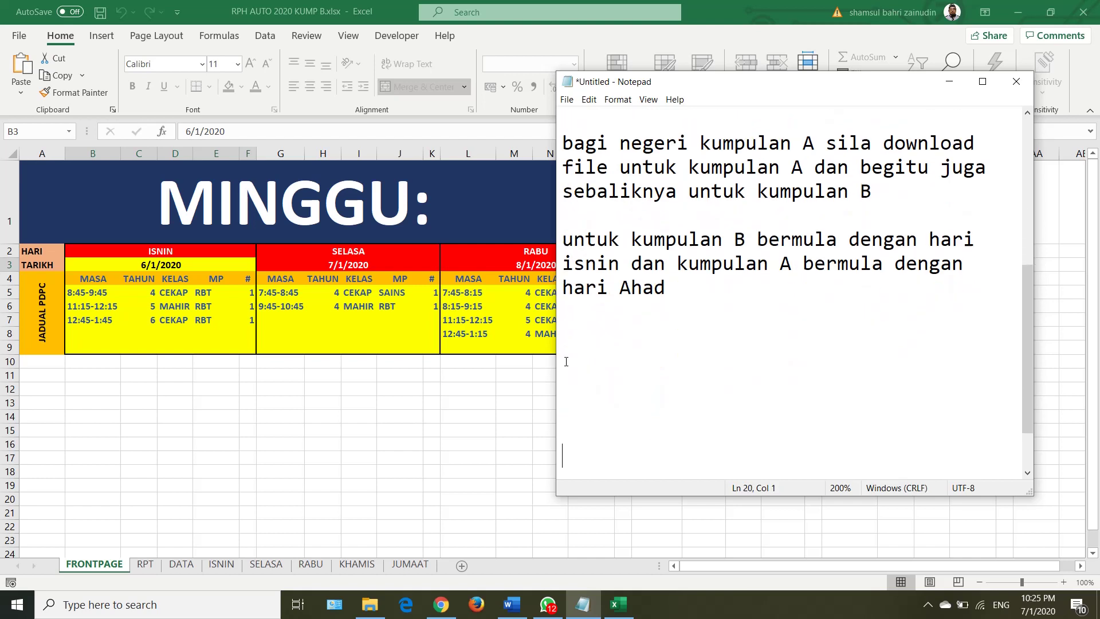
Step: Open RPH AUTO 2020.xlsx, whose week starts on AHAD, then bring Notepad back forward
{"action": "left_click", "coordinate": [567, 334]}
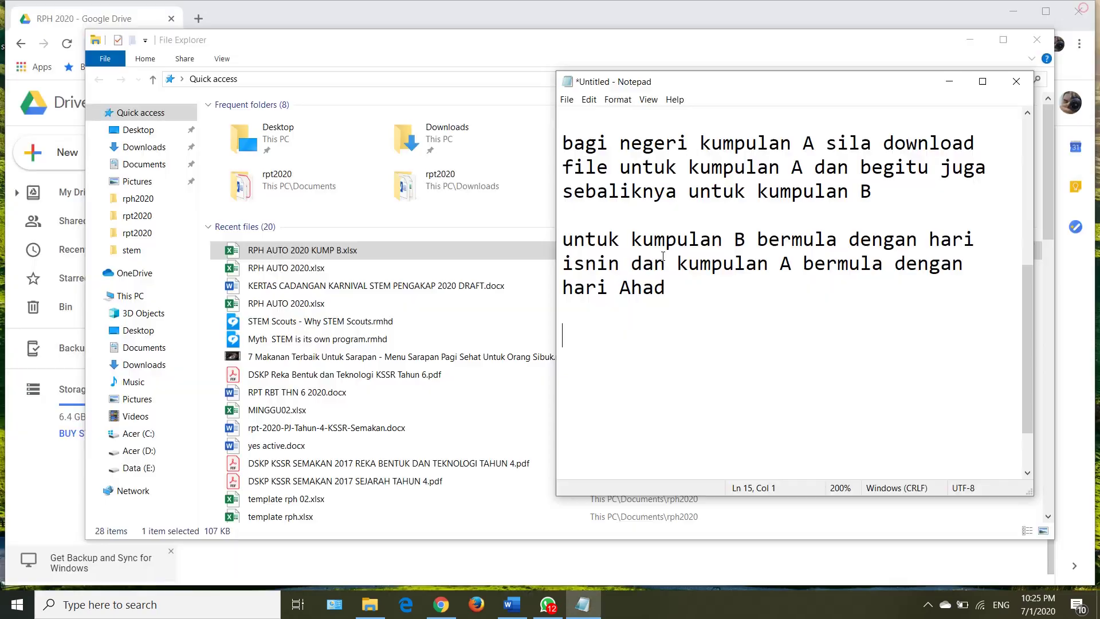
{"action": "double_click", "coordinate": [298, 268]}
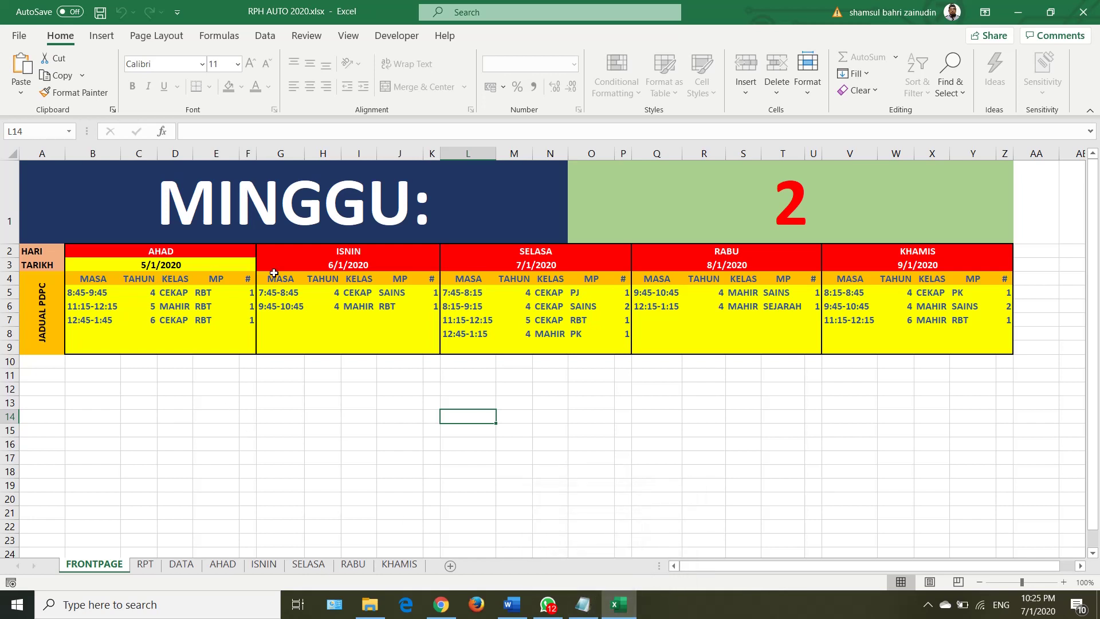
{"action": "left_click", "coordinate": [582, 604]}
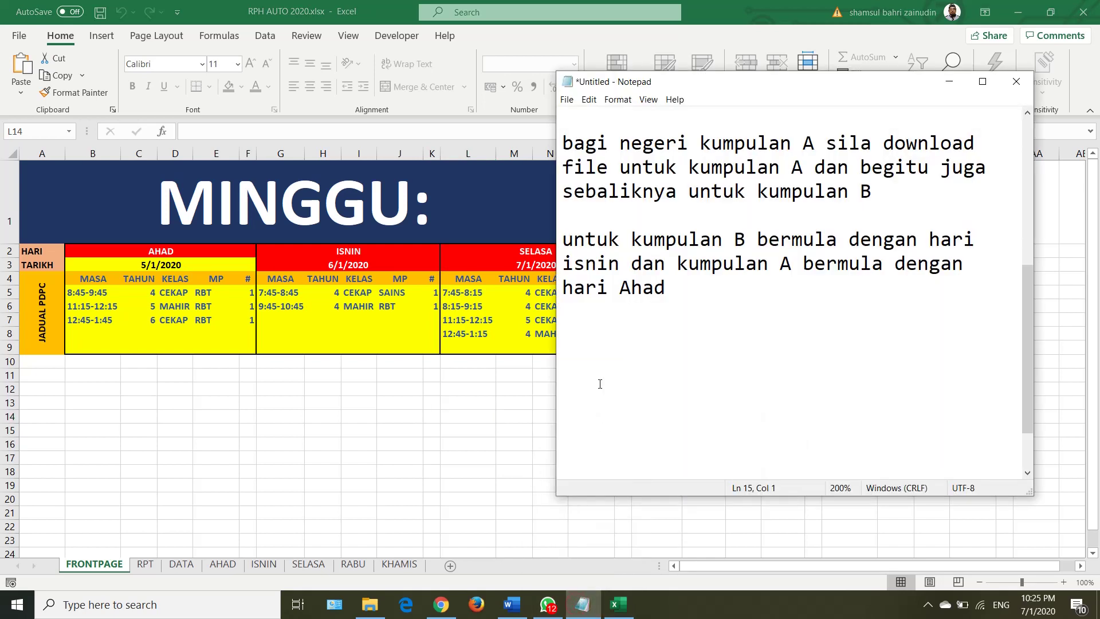
Step: Add the line 'di tab FRONTPAGE... sila edit bahagian berwarna kuning sahaja'
{"action": "type", "text": "di ta"}
{"action": "type", "text": "b "}
{"action": "type", "text": "FRONT"}
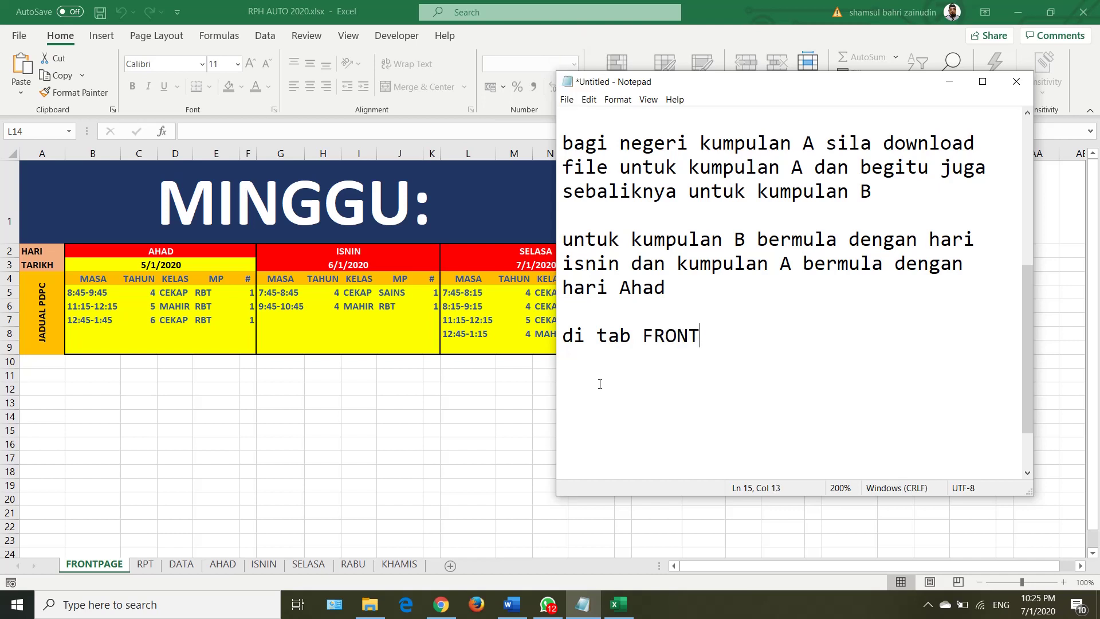
{"action": "type", "text": "PAGE"}
{"action": "type", "text": ".."}
{"action": "key", "text": "Caps_Lock"}
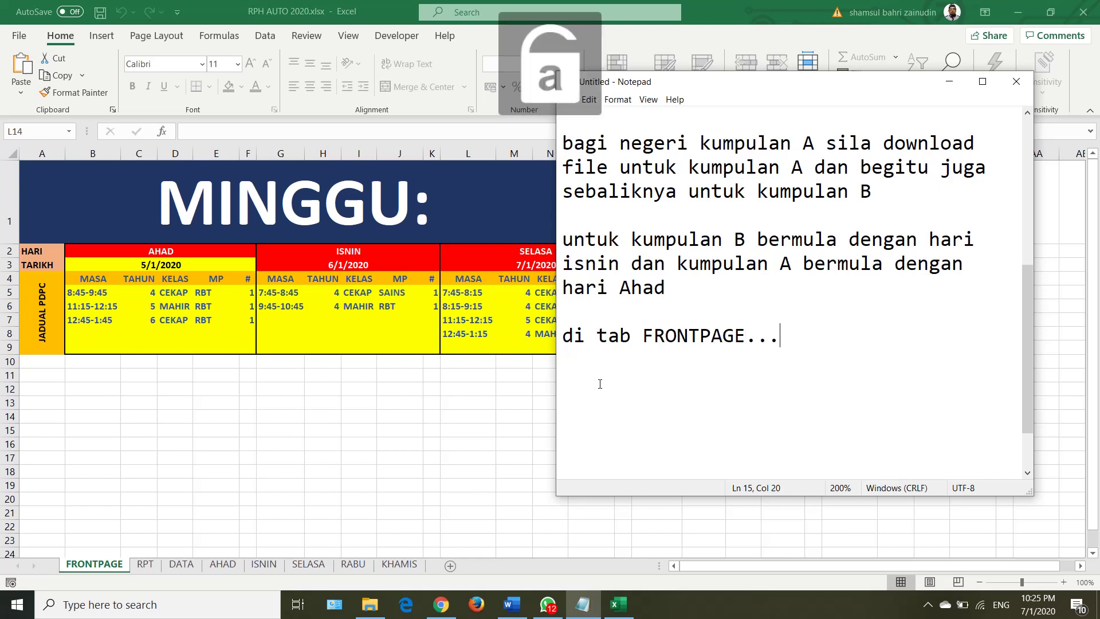
{"action": "type", "text": "sila "}
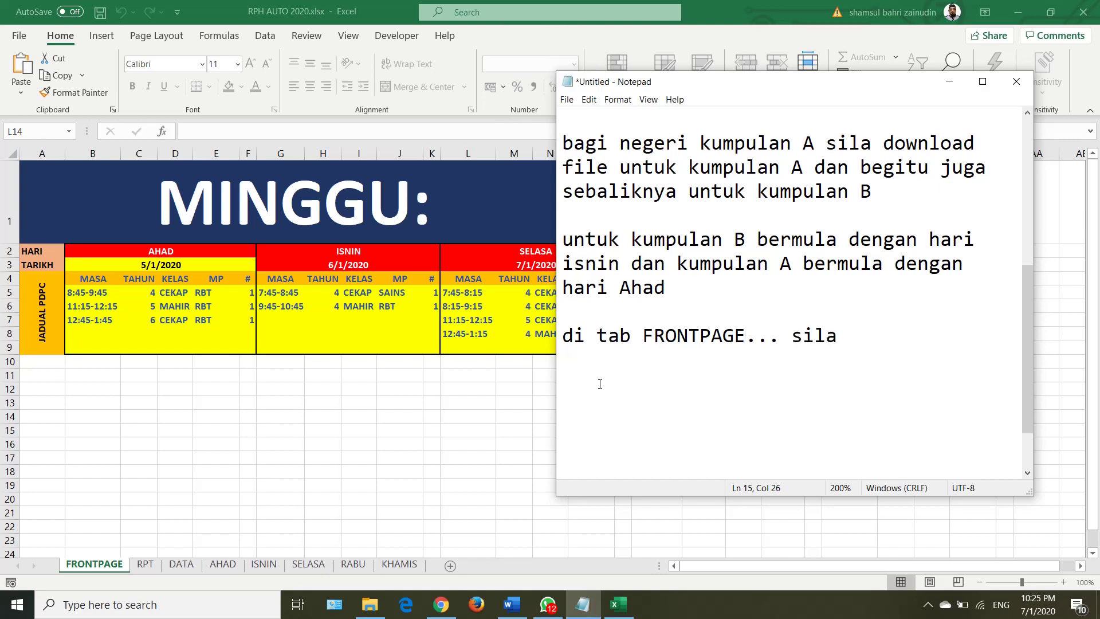
{"action": "type", "text": "edit ba"}
{"action": "type", "text": "hagian berw"}
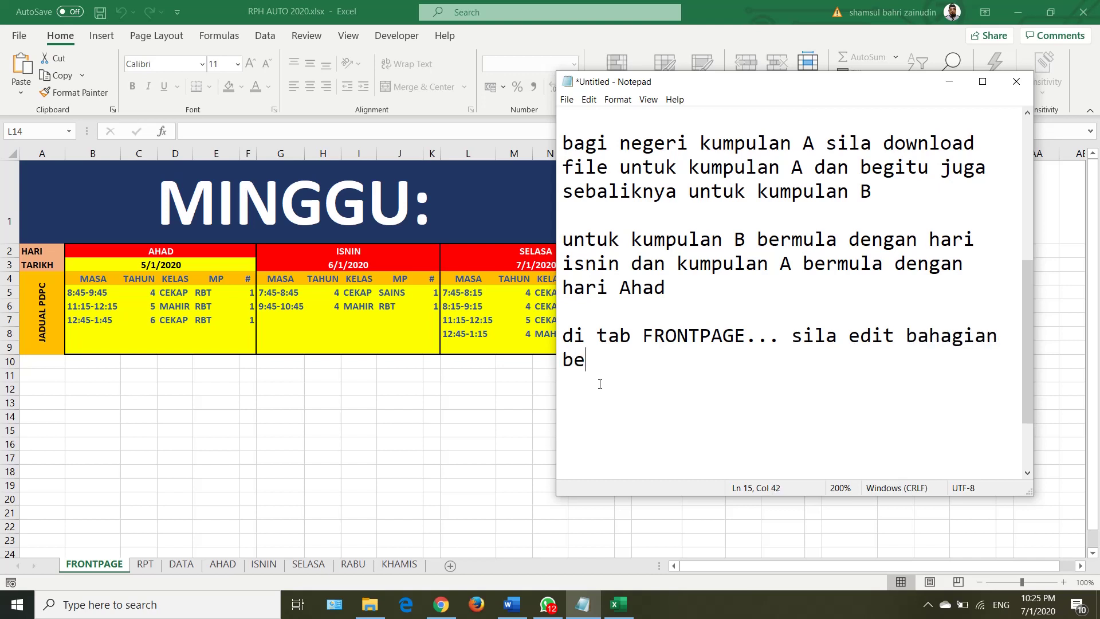
{"action": "type", "text": "arna"}
{"action": "type", "text": " kuni"}
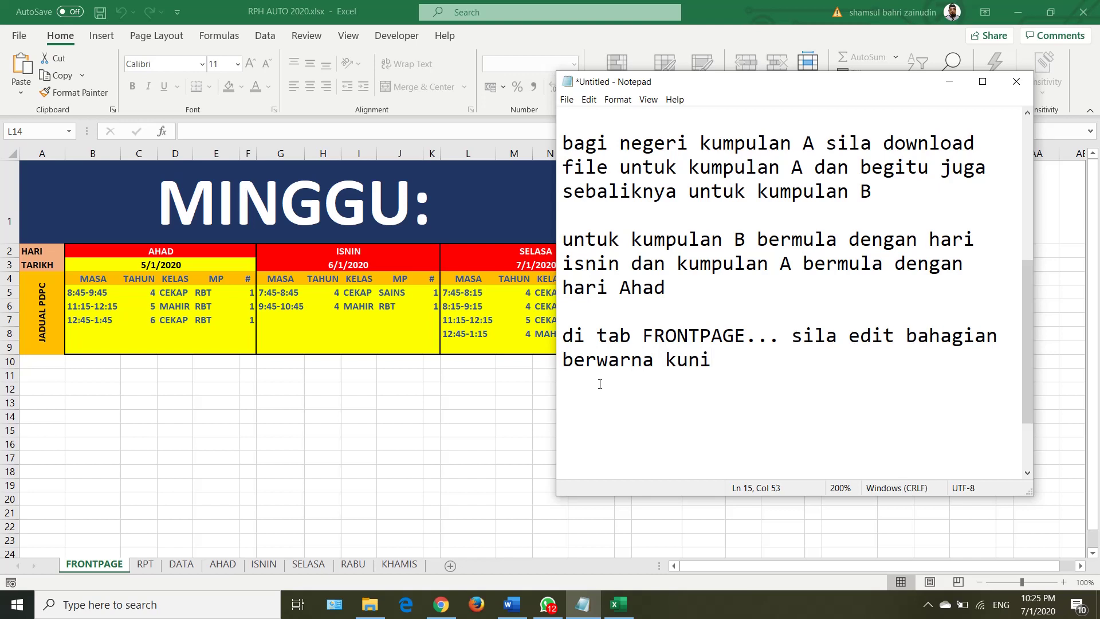
{"action": "type", "text": "g"}
{"action": "key", "text": "BackSpace"}
{"action": "type", "text": "ng "}
{"action": "type", "text": "sahaja"}
{"action": "key", "text": "Return"}
{"action": "key", "text": "Return"}
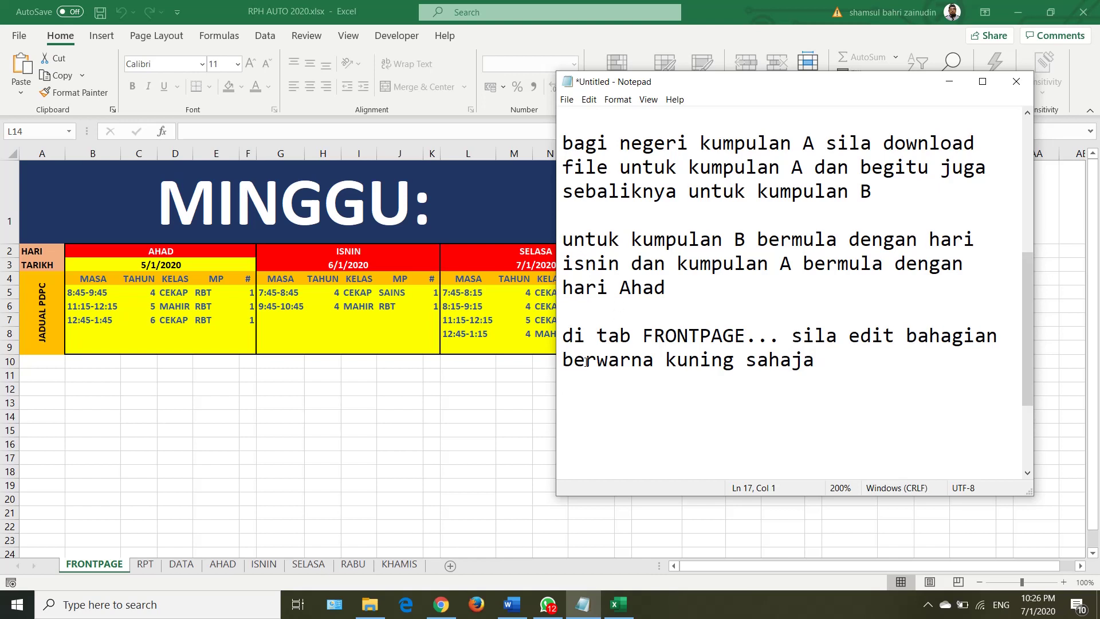
Step: Write the paragraph: enter your timetable, and the RPH is auto-generated from a prepared RPT
{"action": "type", "text": "masukk"}
{"action": "type", "text": "an "}
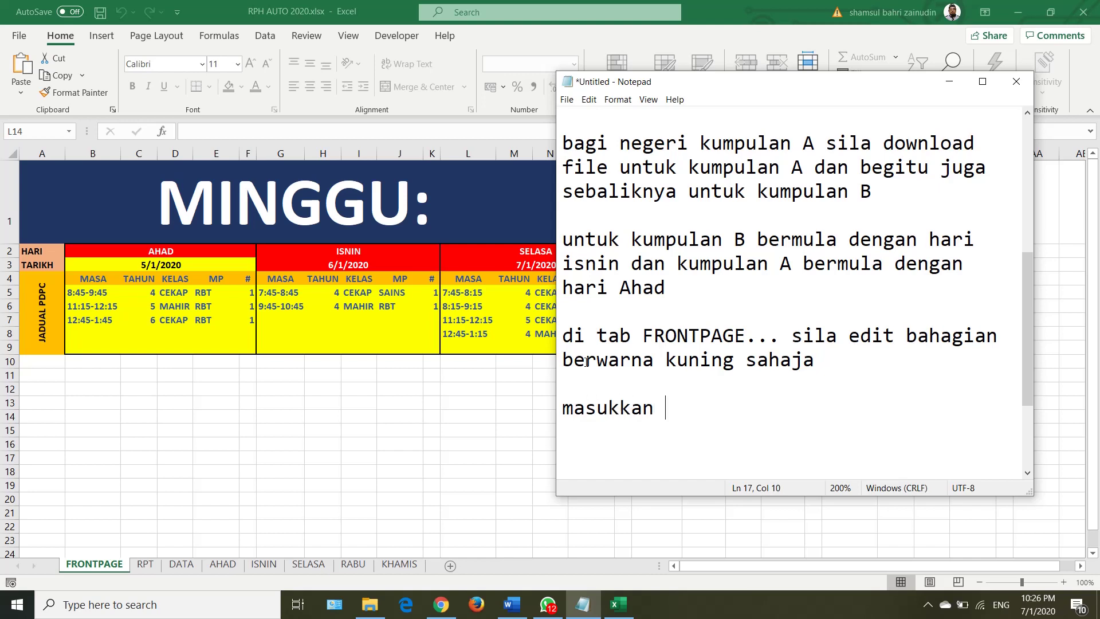
{"action": "type", "text": "jadua"}
{"action": "type", "text": "l waktu a"}
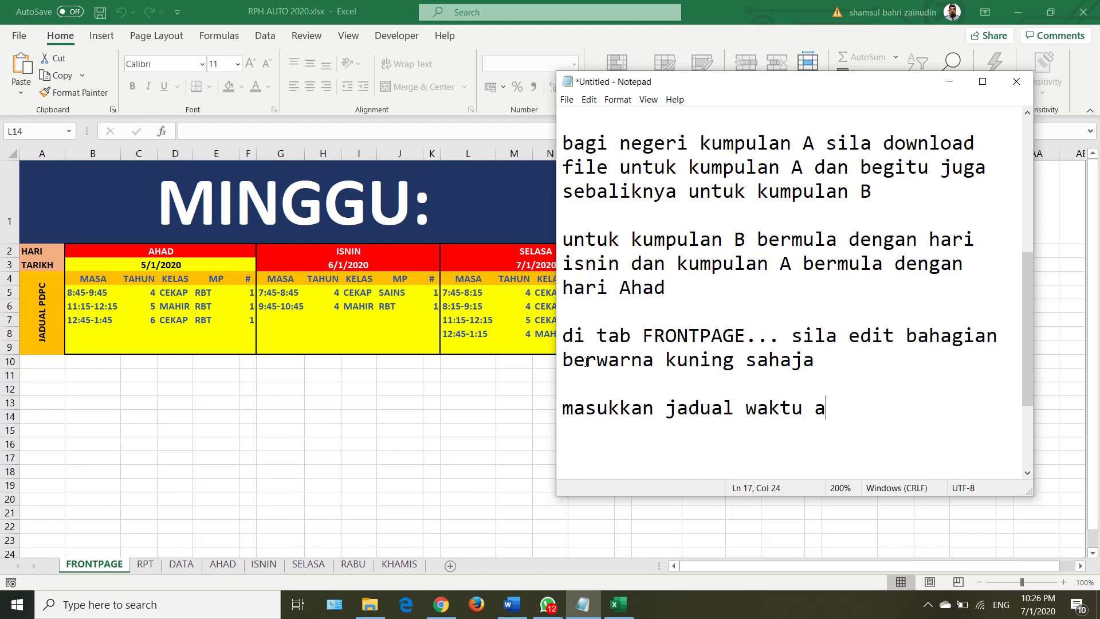
{"action": "type", "text": "nda dan r"}
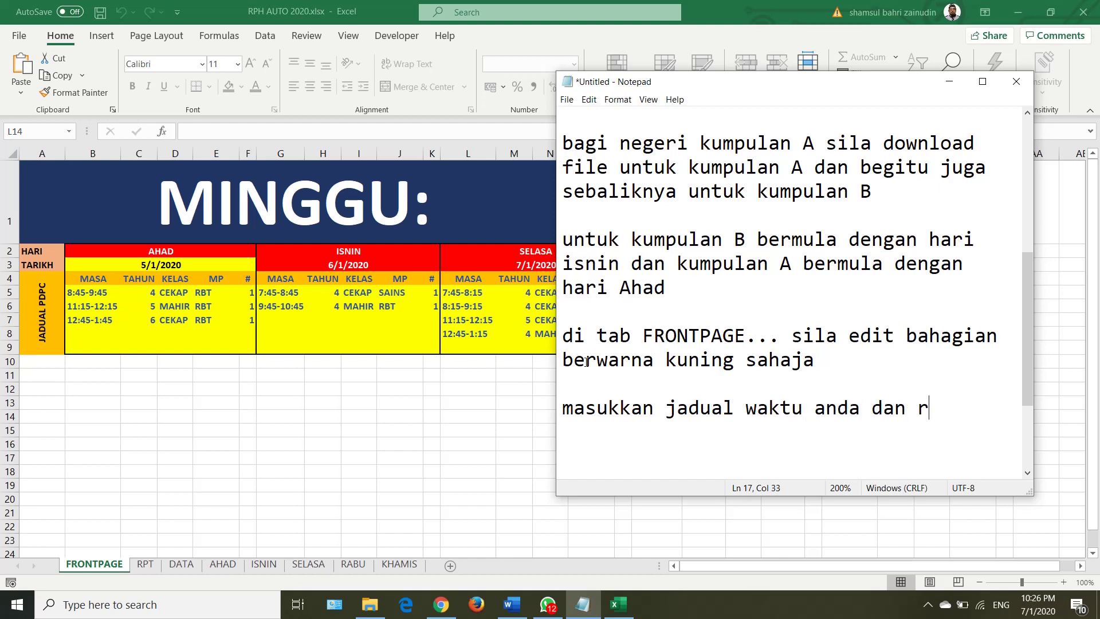
{"action": "type", "text": "ph aa"}
{"action": "key", "text": "BackSpace"}
{"action": "type", "text": "kan d"}
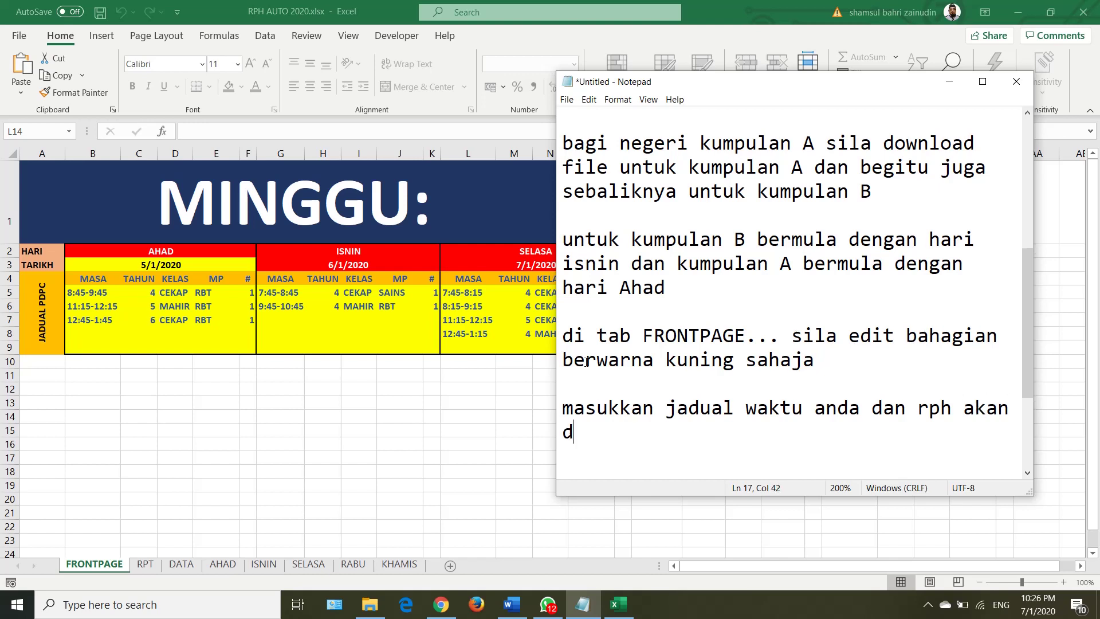
{"action": "type", "text": "i jana "}
{"action": "type", "text": "secara a"}
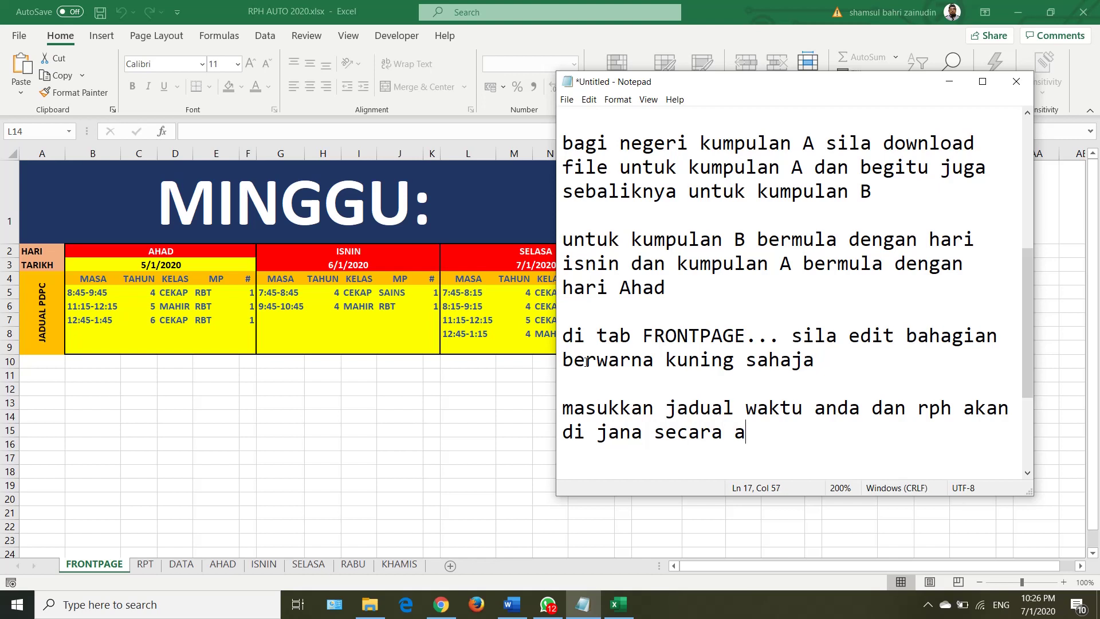
{"action": "type", "text": "utom"}
{"action": "type", "text": "atik "}
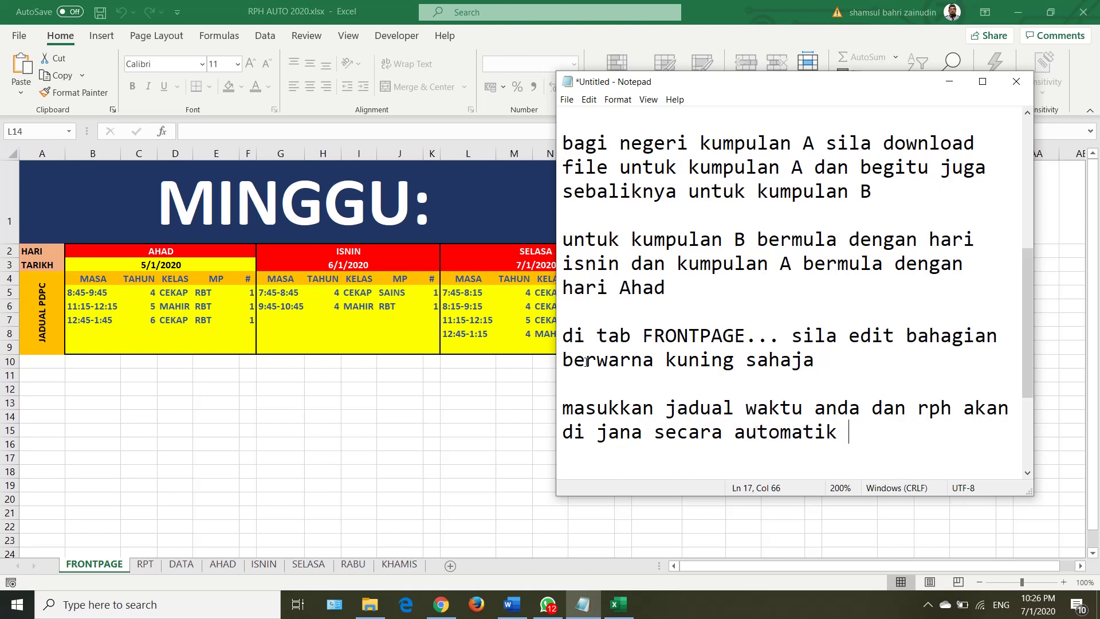
{"action": "type", "text": "berdasarkan "}
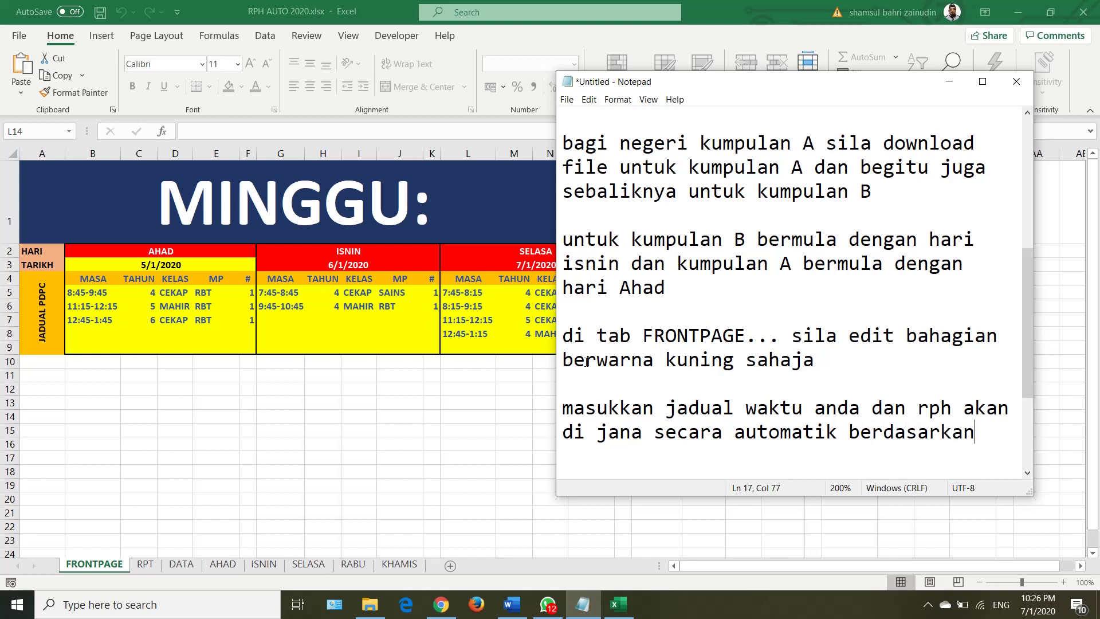
{"action": "type", "text": "rpt "}
{"action": "type", "text": "yg "}
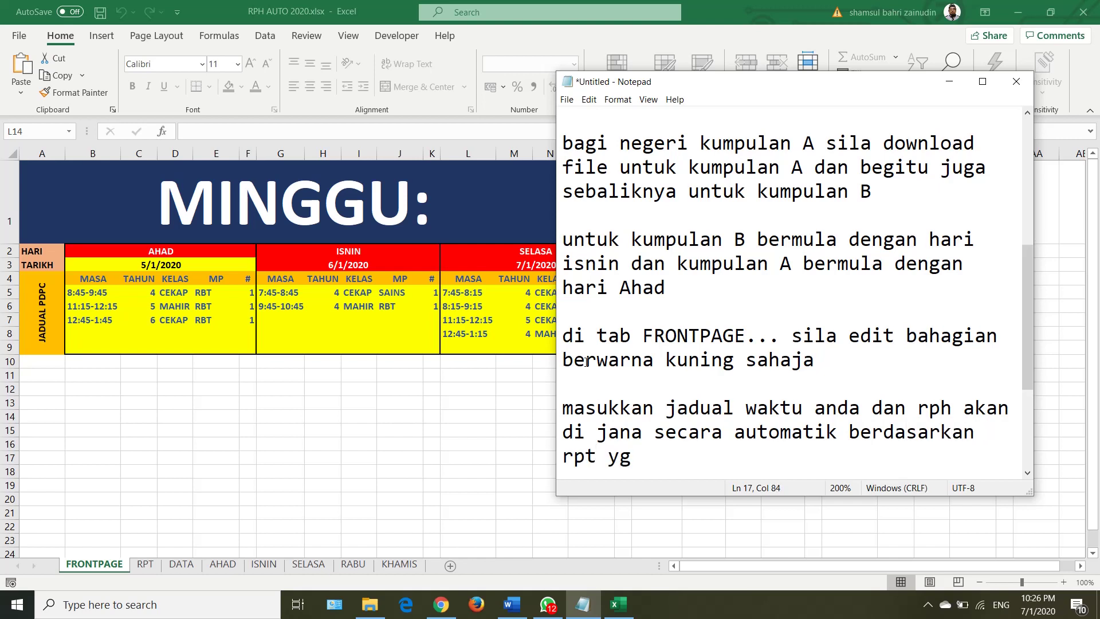
{"action": "type", "text": "perl"}
{"action": "type", "text": "u dis"}
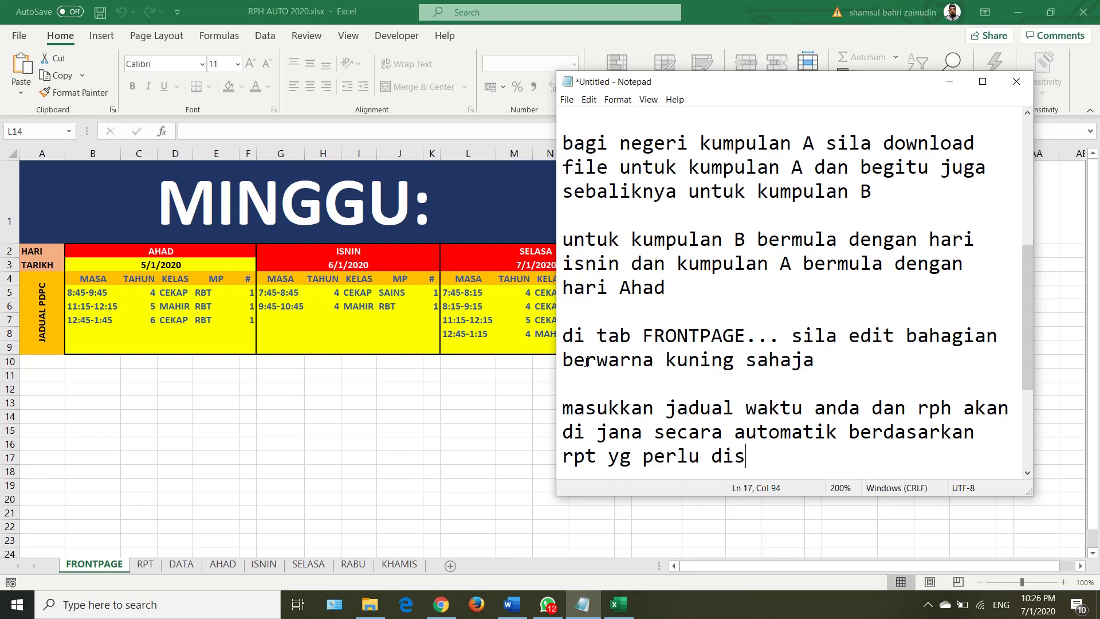
{"action": "type", "text": "ediakan "}
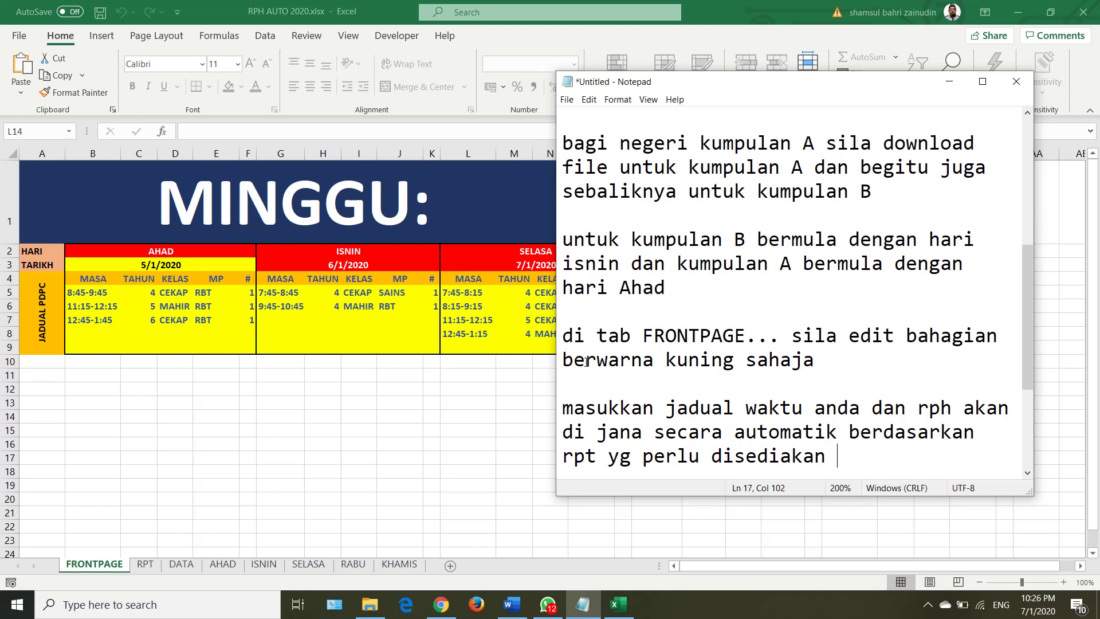
{"action": "type", "text": "terlebih d"}
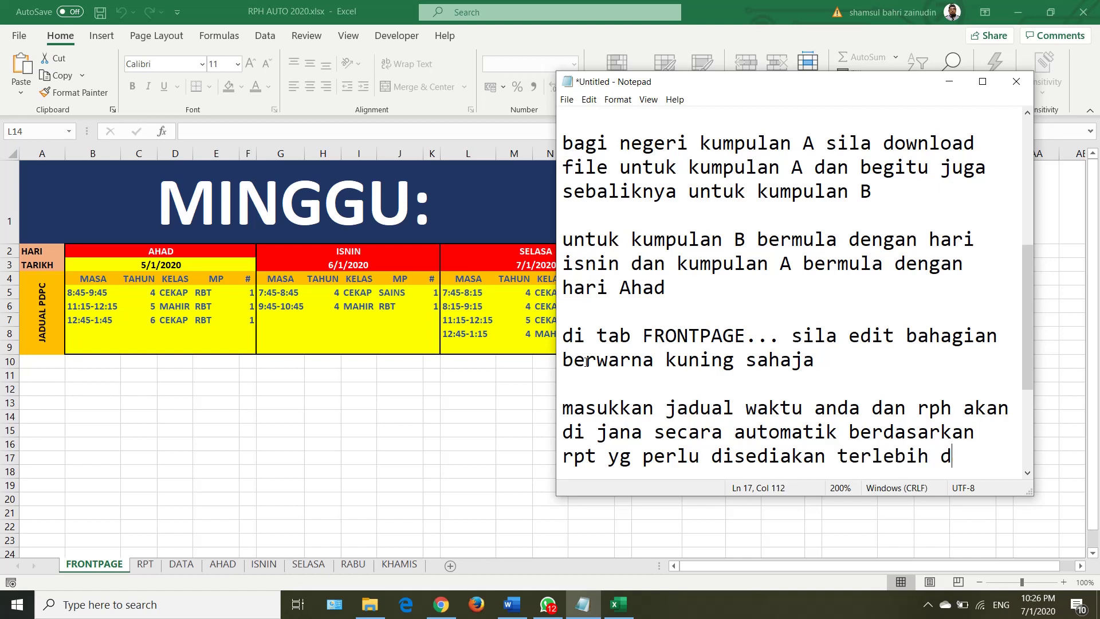
{"action": "type", "text": "ahulu"}
{"action": "key", "text": "Return"}
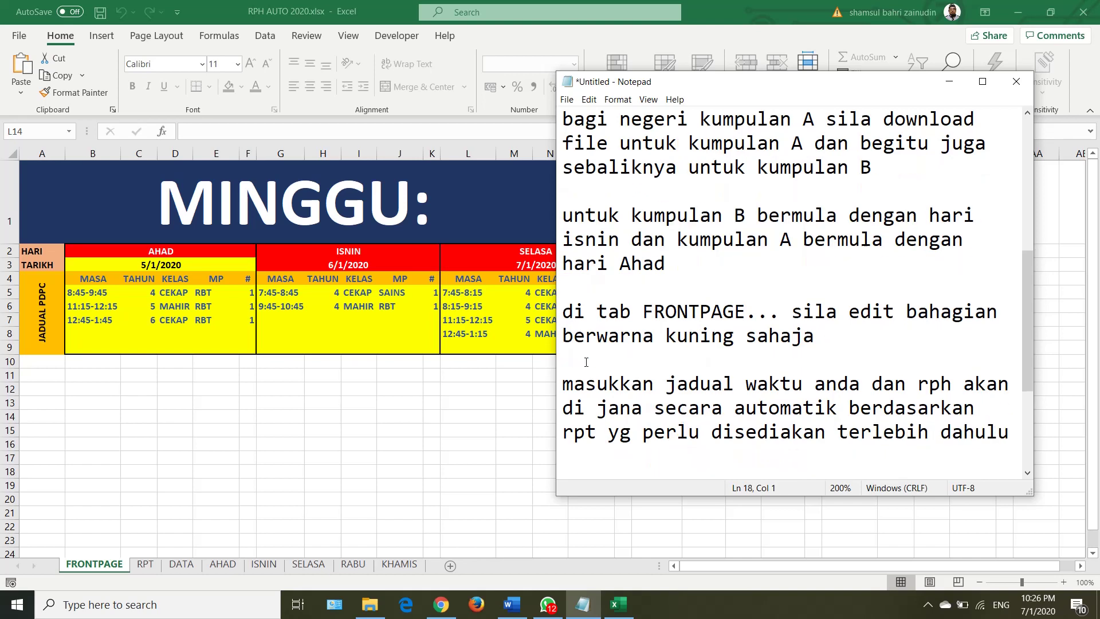
{"action": "key", "text": "Return"}
{"action": "key", "text": "Return"}
{"action": "key", "text": "Return"}
{"action": "key", "text": "Return"}
{"action": "key", "text": "Return"}
{"action": "key", "text": "Return"}
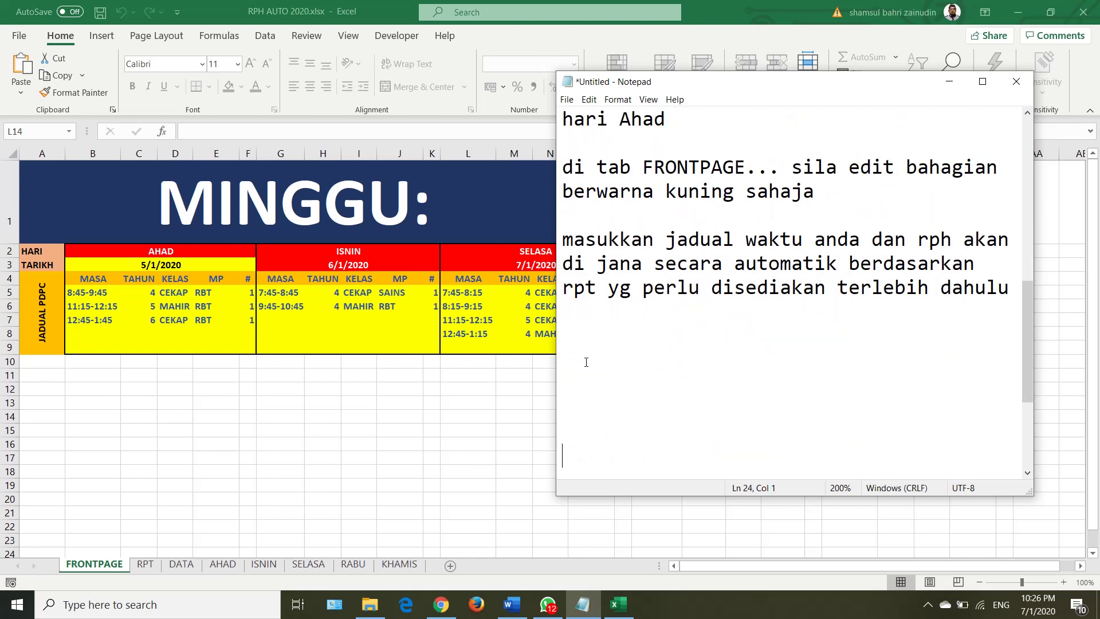
Step: Add a paragraph noting only some RPTs for the author's subjects are in this file
{"action": "left_click", "coordinate": [586, 332]}
{"action": "type", "text": "hanya"}
{"action": "type", "text": " beberapa "}
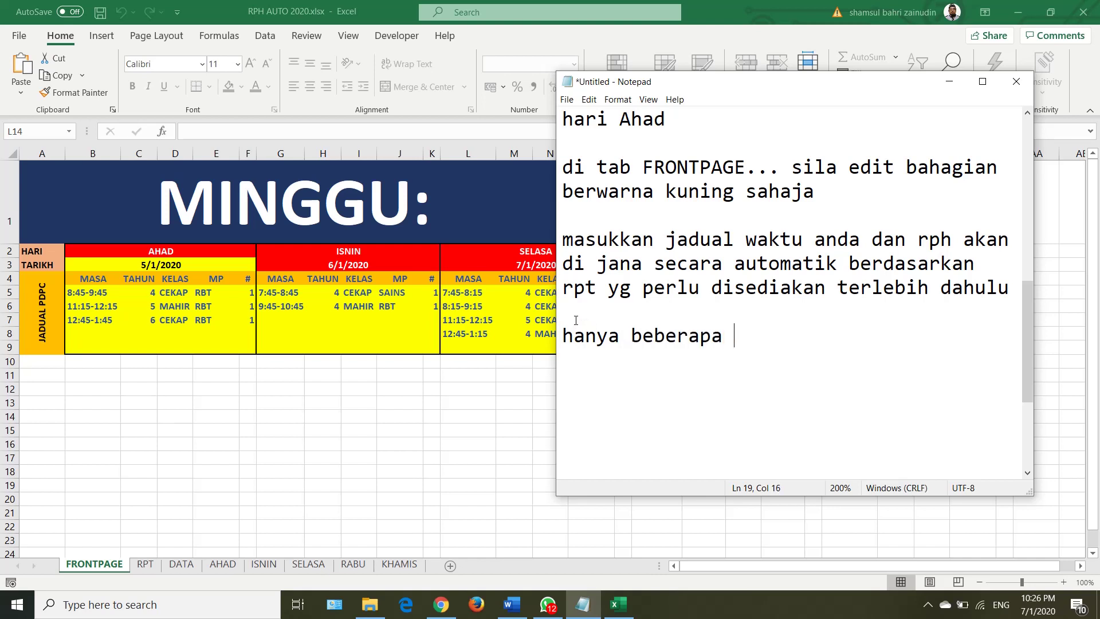
{"action": "type", "text": "rpt "}
{"action": "type", "text": "yang meli"}
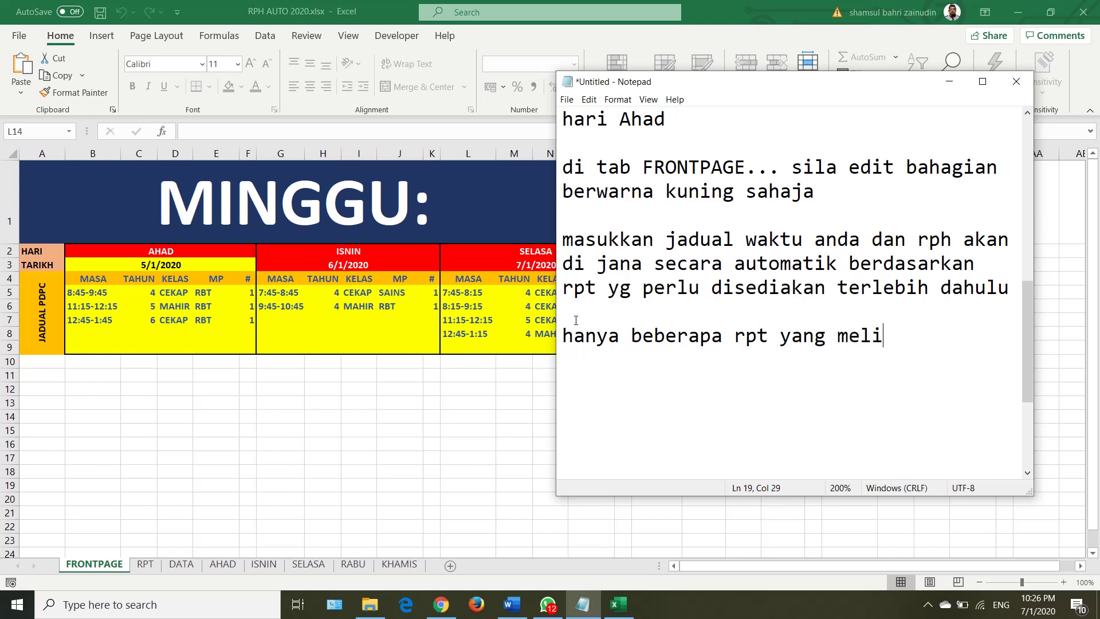
{"action": "type", "text": "batkan s"}
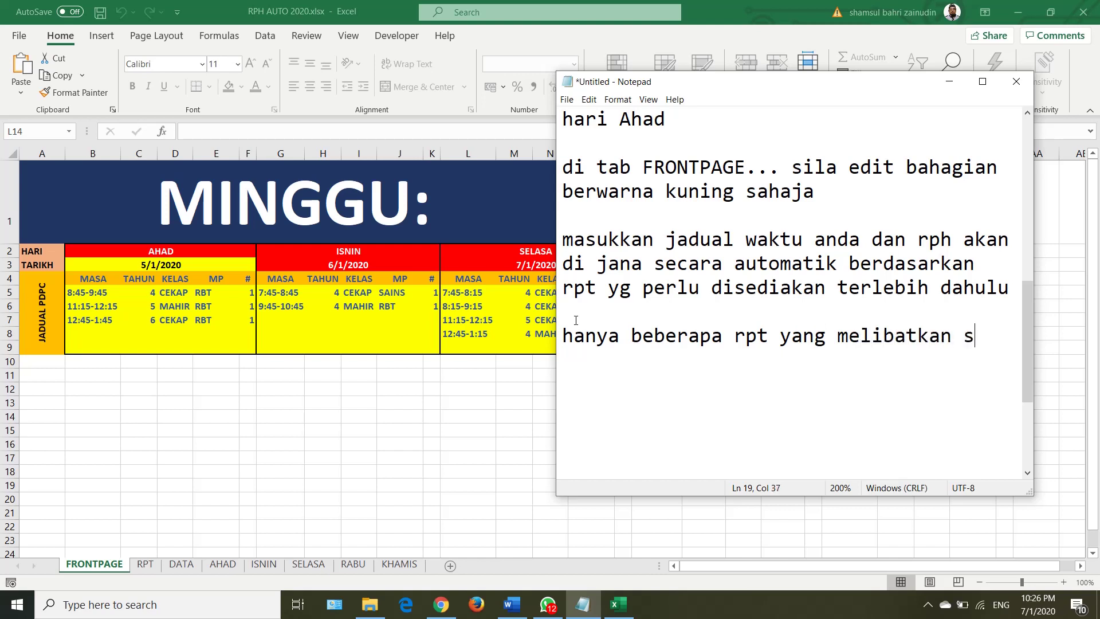
{"action": "type", "text": "ubjek "}
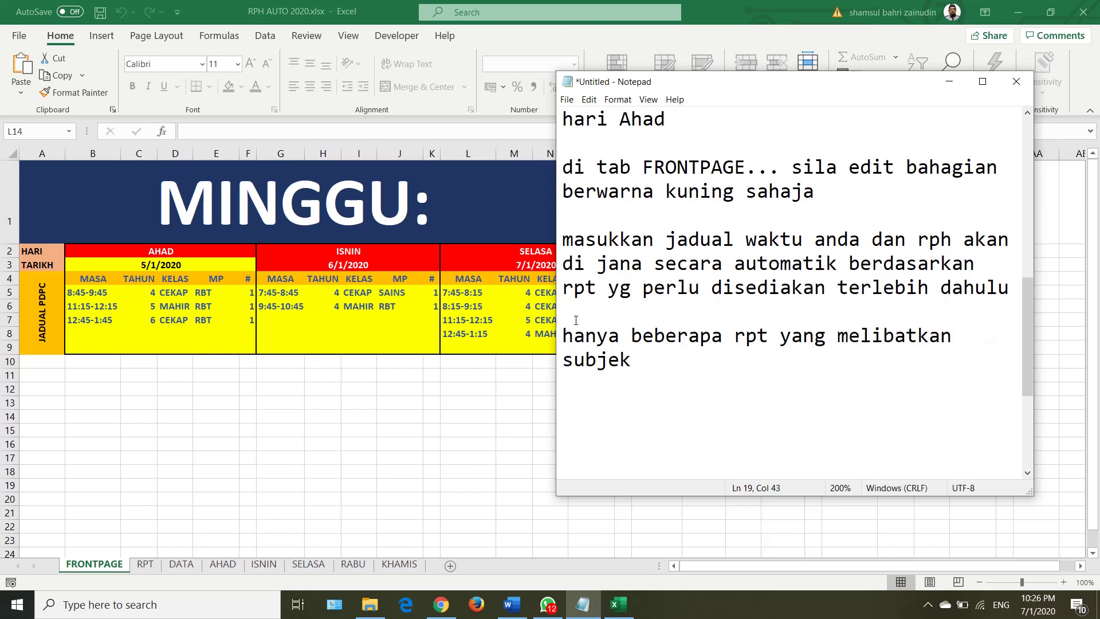
{"action": "type", "text": "saya mengaa"}
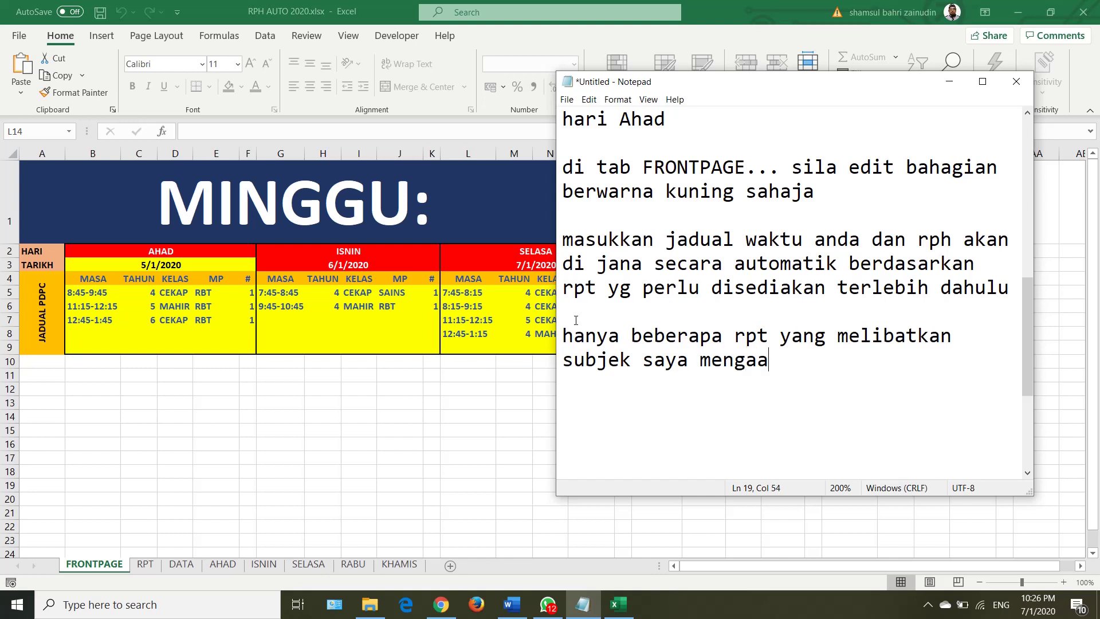
{"action": "key", "text": "BackSpace"}
{"action": "type", "text": "a"}
{"action": "type", "text": " saya"}
{"action": "key", "text": "BackSpace"}
{"action": "key", "text": "BackSpace"}
{"action": "type", "text": "haja ter"}
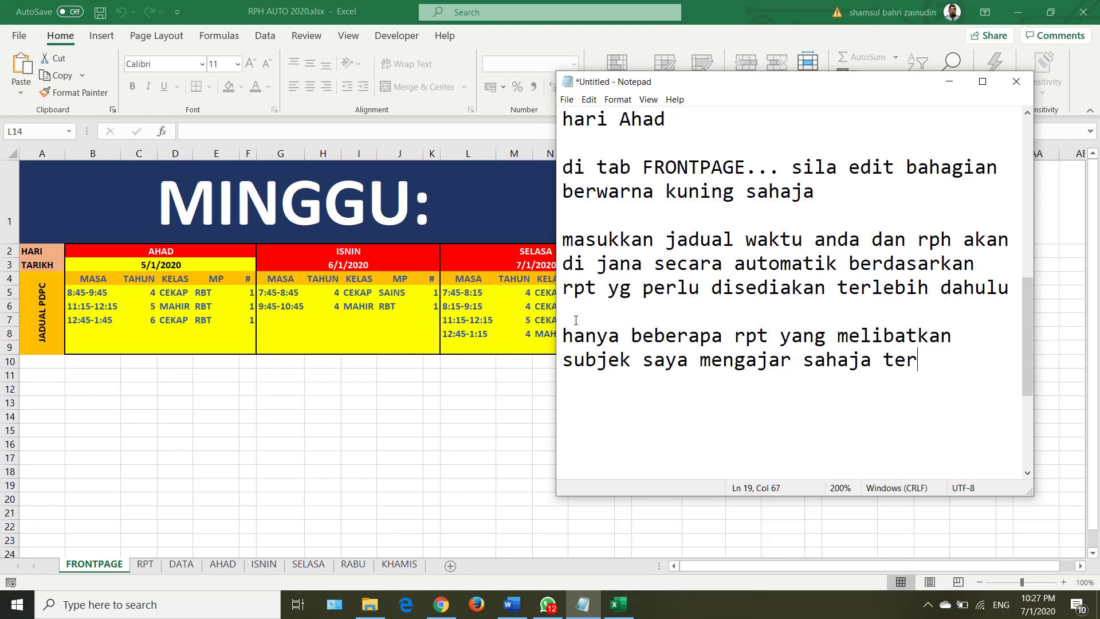
{"action": "type", "text": "dapat dalam "}
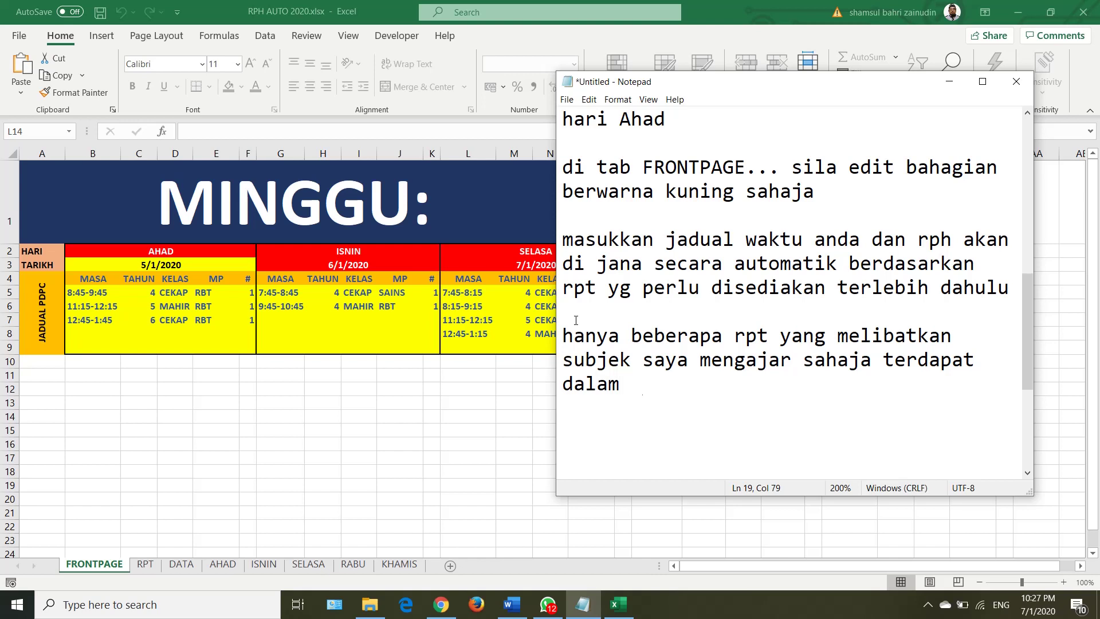
{"action": "type", "text": "file ini"}
Step: Add the line 'untuk membina rpt sila pertimbangkan kriteria berikut' followed by blank lines
{"action": "key", "text": "Return"}
{"action": "key", "text": "Return"}
{"action": "type", "text": "ntu"}
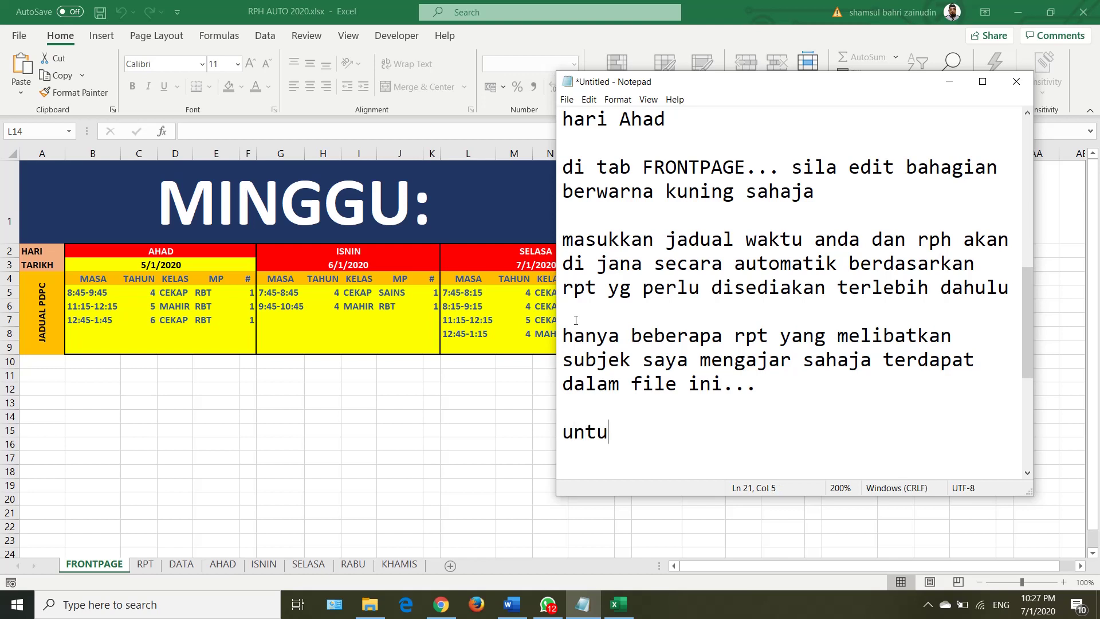
{"action": "type", "text": "k membina"}
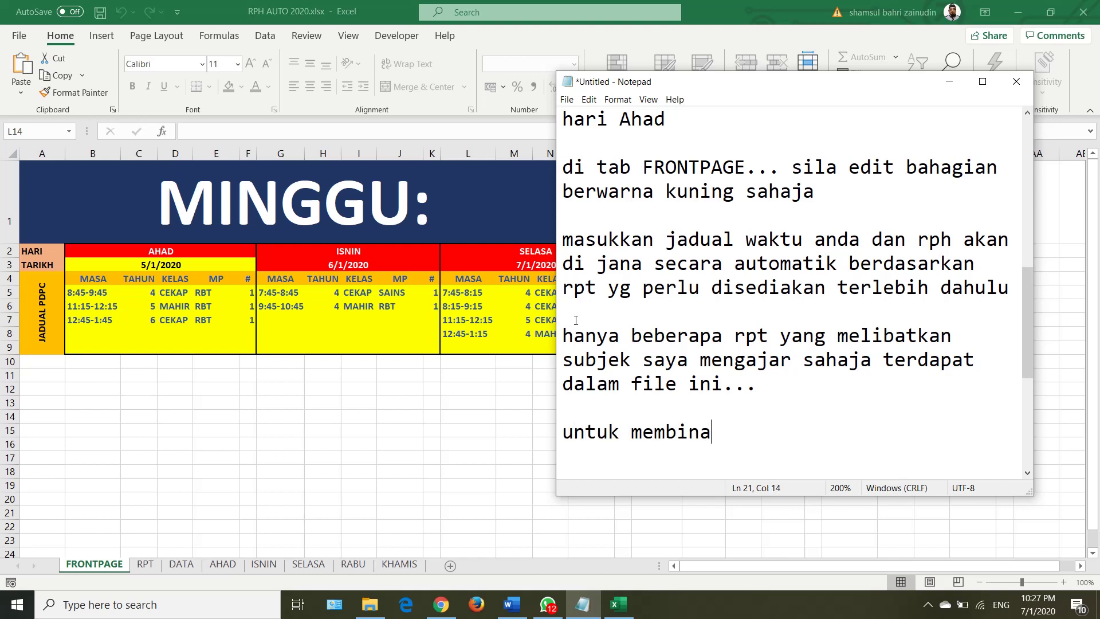
{"action": "type", "text": " rpt sil"}
{"action": "type", "text": "a pertimba"}
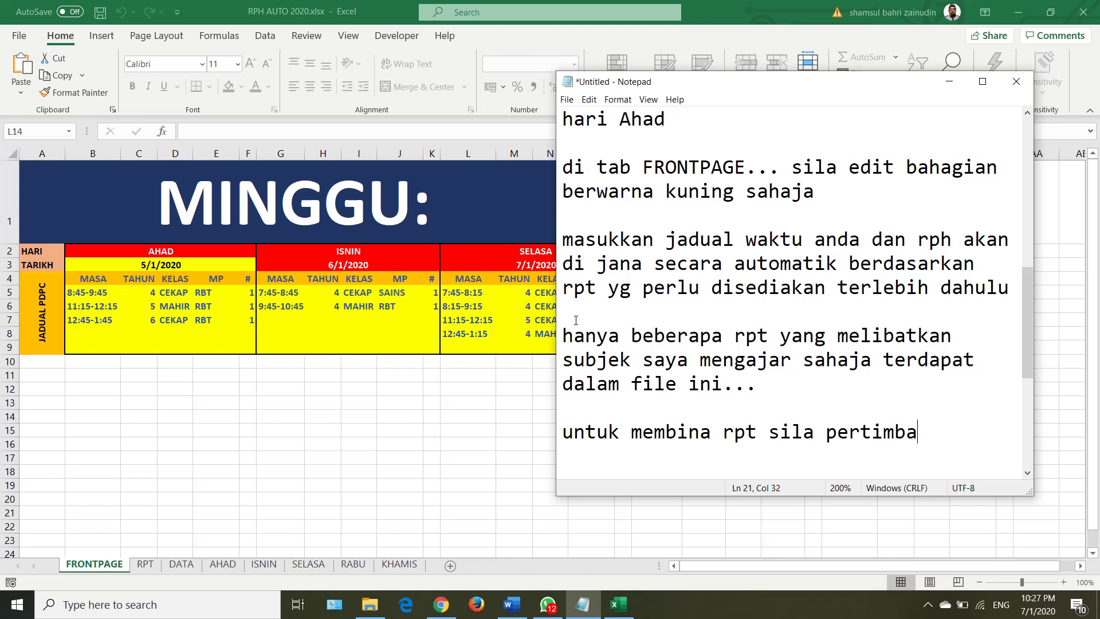
{"action": "type", "text": "ngkan "}
{"action": "type", "text": "kriteria ber"}
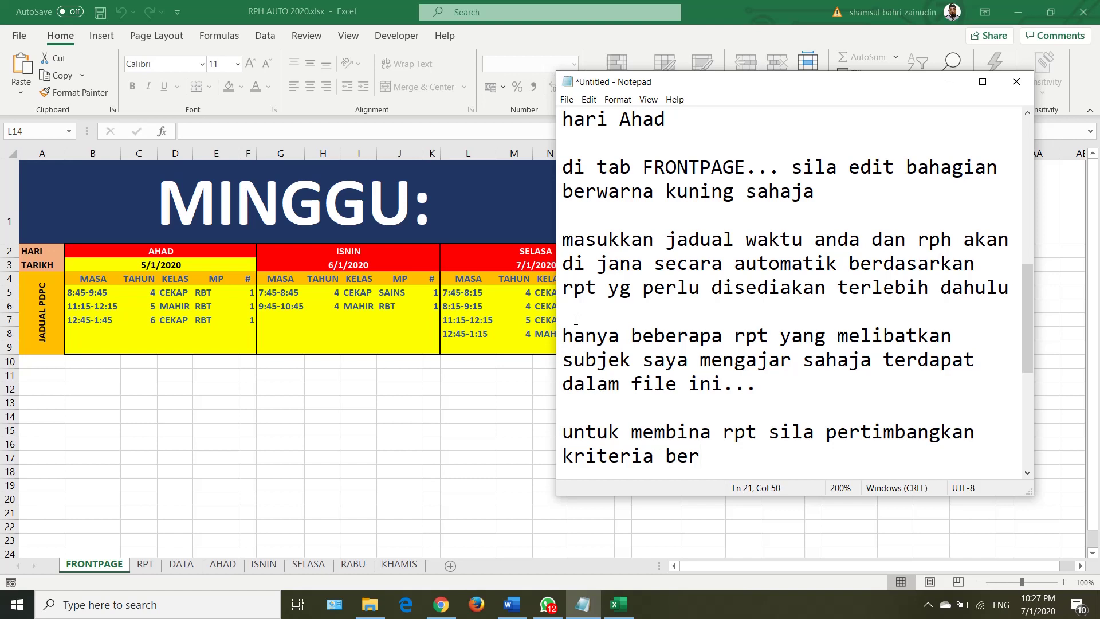
{"action": "type", "text": "ikut"}
{"action": "key", "text": "Return"}
{"action": "key", "text": "Return"}
{"action": "key", "text": "Return"}
{"action": "key", "text": "Return"}
{"action": "key", "text": "Return"}
{"action": "key", "text": "Return"}
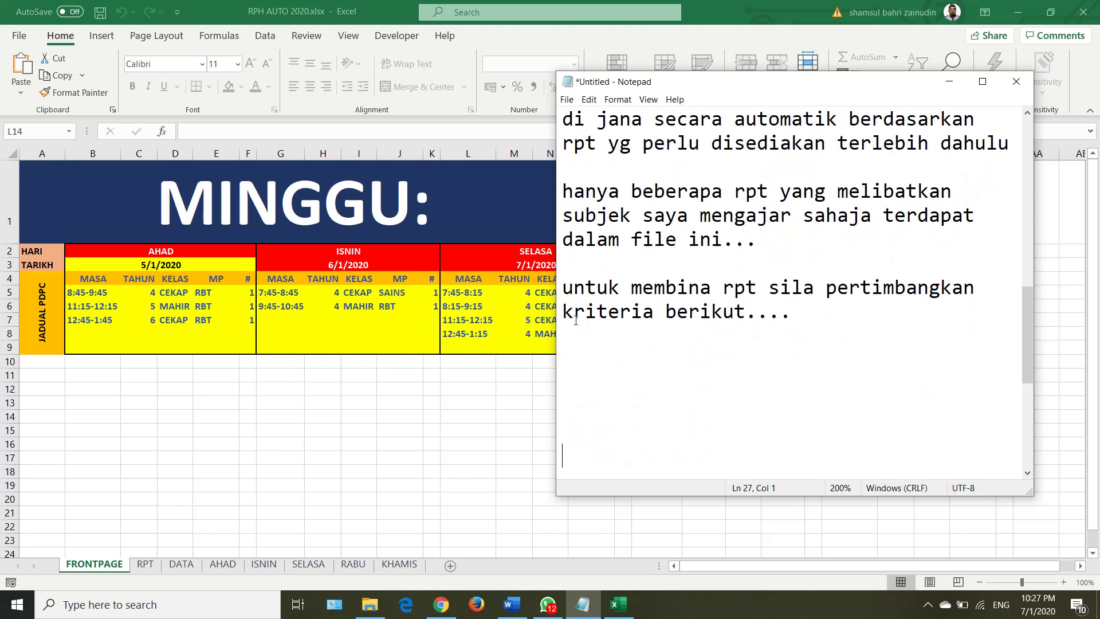
{"action": "key", "text": "Return"}
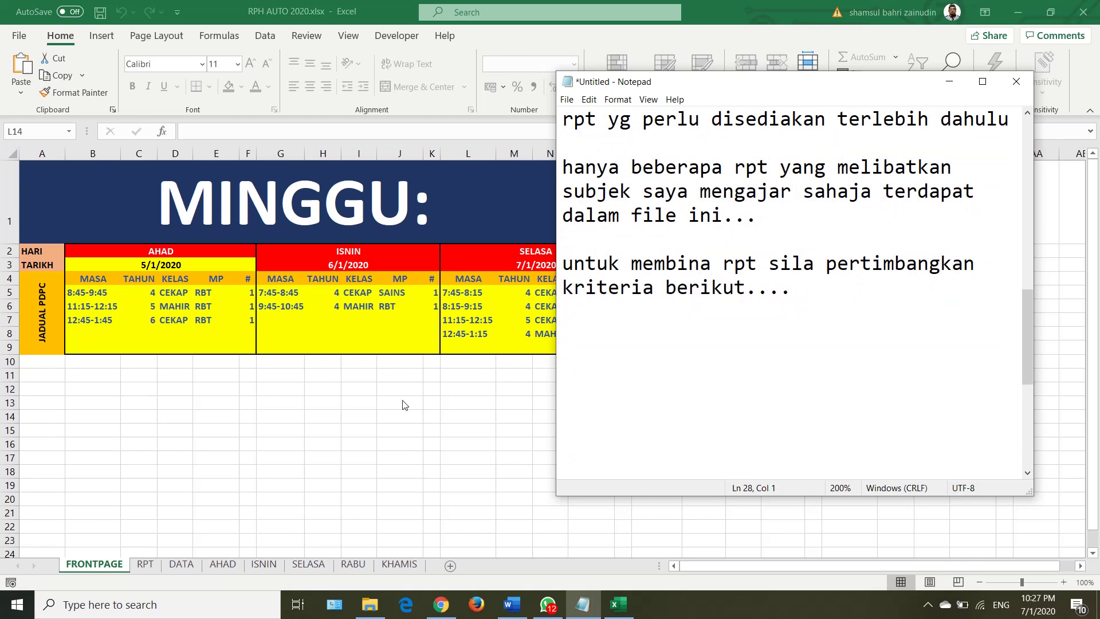
{"action": "key", "text": "alt+Tab"}
Step: On the RPT sheet, select the header row B1 through SP3 and the PDPCNo column
{"action": "left_click", "coordinate": [145, 564]}
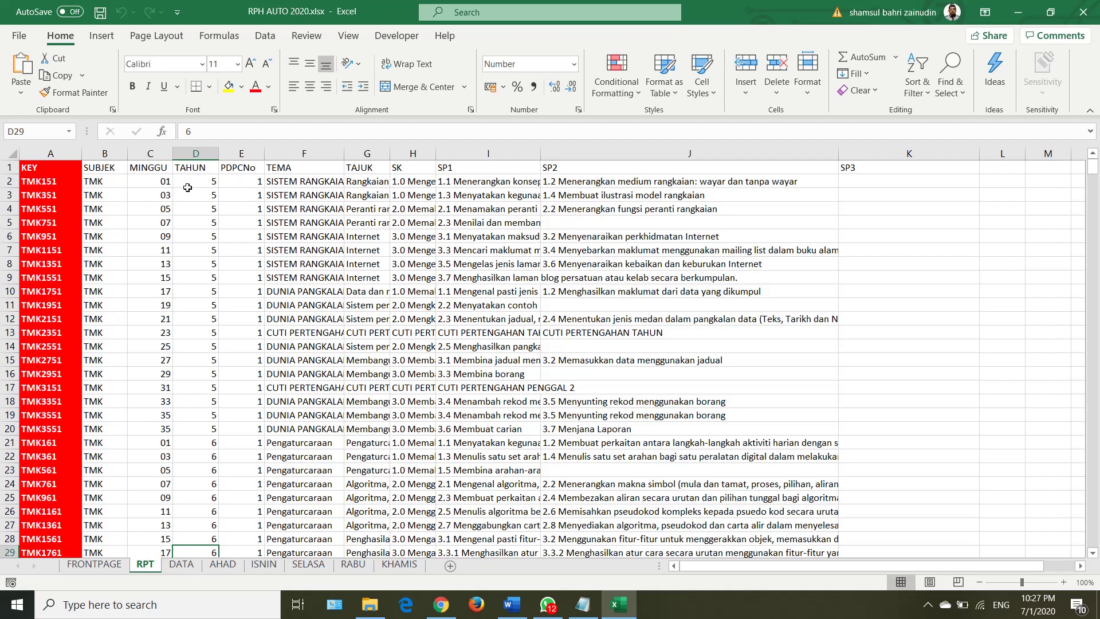
{"action": "left_click_drag", "start_coordinate": [83, 169], "coordinate": [459, 169]}
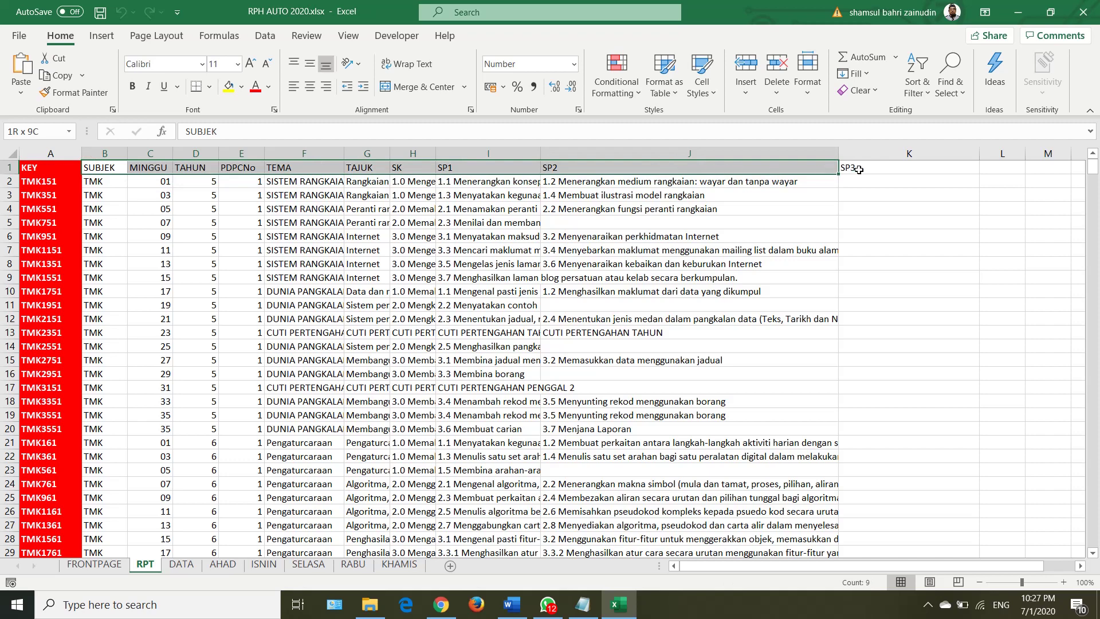
{"action": "left_click_drag", "start_coordinate": [671, 168], "coordinate": [860, 170]}
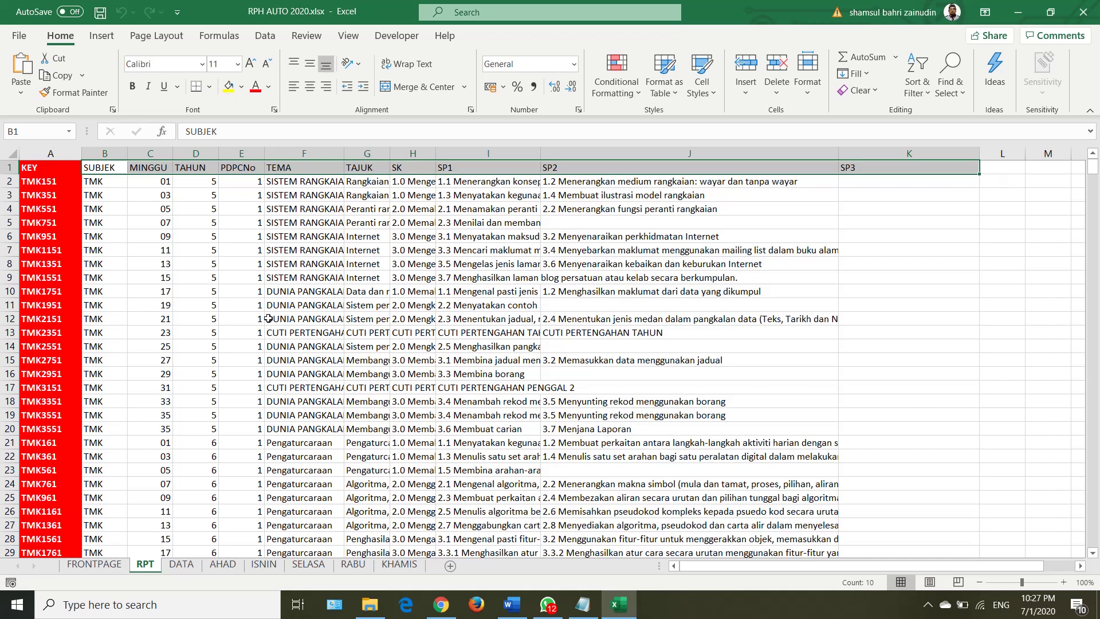
{"action": "left_click", "coordinate": [232, 148]}
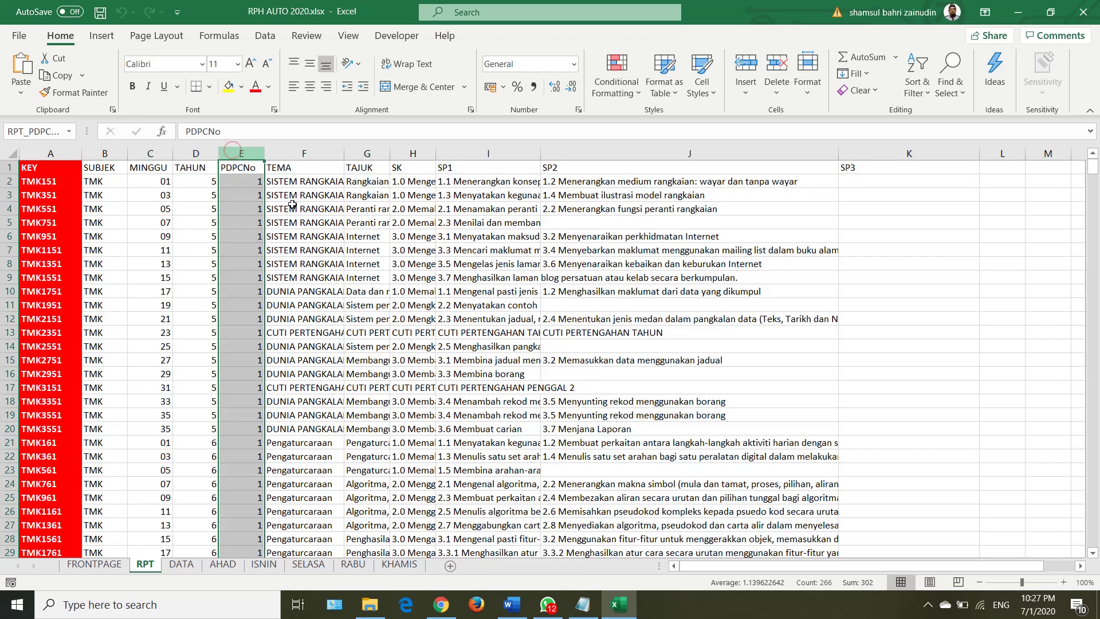
Step: Minimize Excel and bring the Notepad note forward, placing the cursor below the criteria line
{"action": "left_click", "coordinate": [626, 606]}
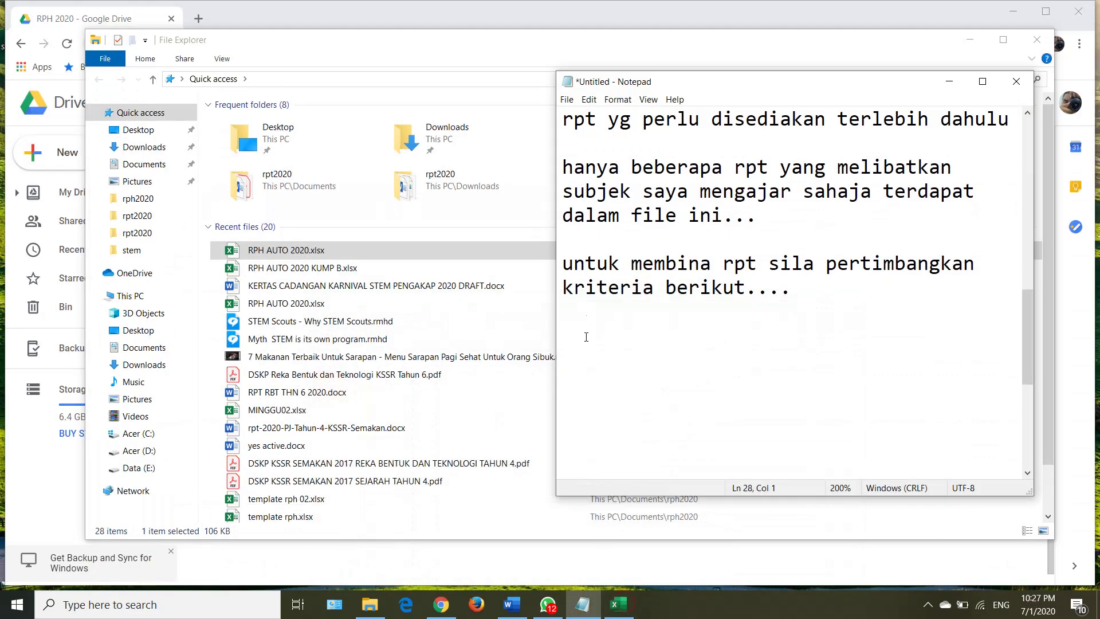
{"action": "left_click", "coordinate": [614, 607]}
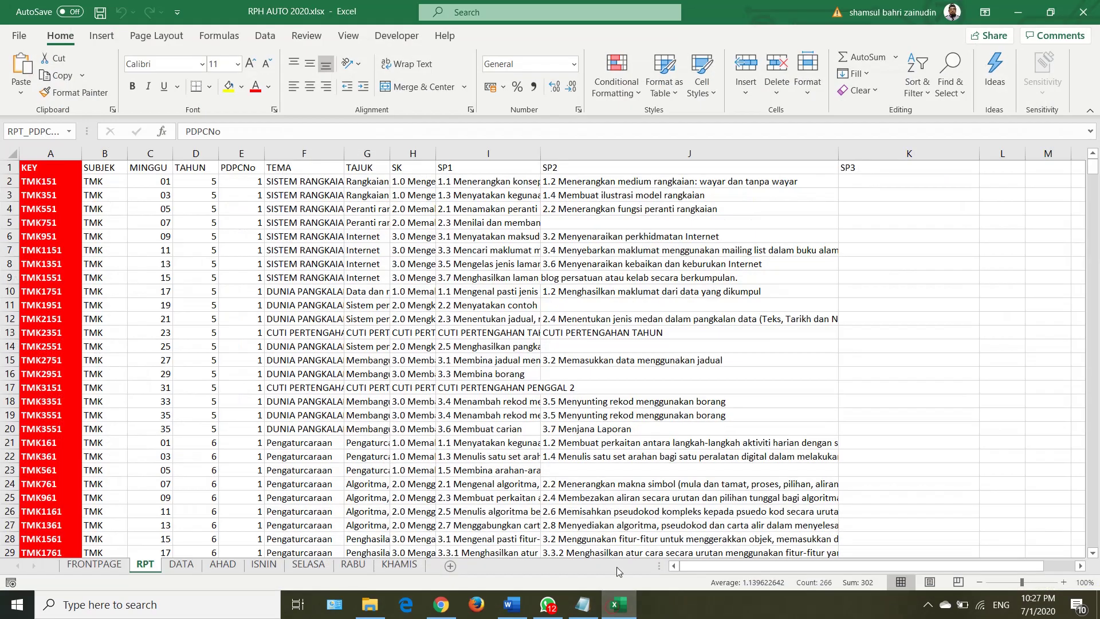
{"action": "left_click", "coordinate": [583, 604]}
{"action": "left_click", "coordinate": [613, 332]}
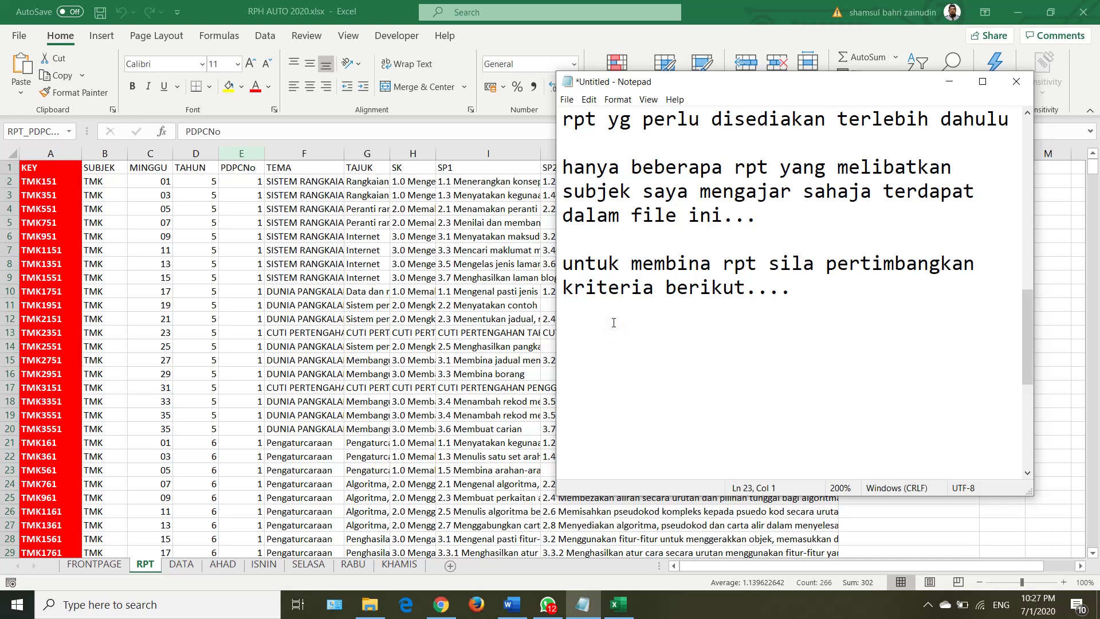
Step: Type 'PDPCNo bermaksud pelajaran kali ke berapa minggu tersebut' as the first criterion
{"action": "type", "text": "p"}
{"action": "key", "text": "BackSpace"}
{"action": "type", "text": "Pd"}
{"action": "key", "text": "BackSpace"}
{"action": "type", "text": "DPCN"}
{"action": "type", "text": "o bermak"}
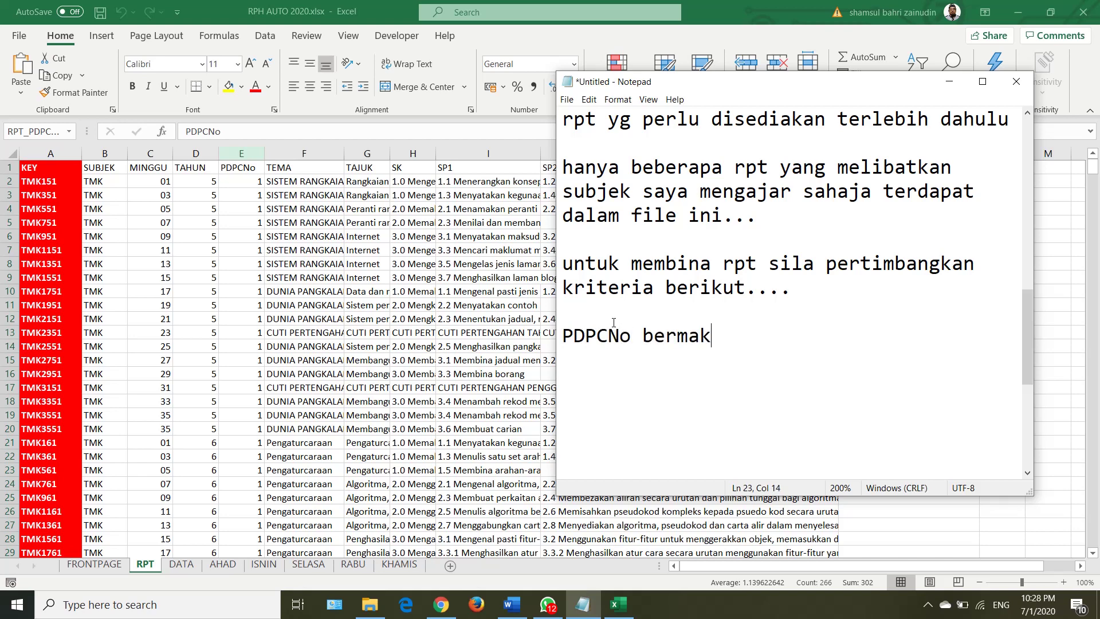
{"action": "type", "text": "syd"}
{"action": "key", "text": "BackSpace"}
{"action": "key", "text": "BackSpace"}
{"action": "type", "text": "u"}
{"action": "type", "text": "d peoa"}
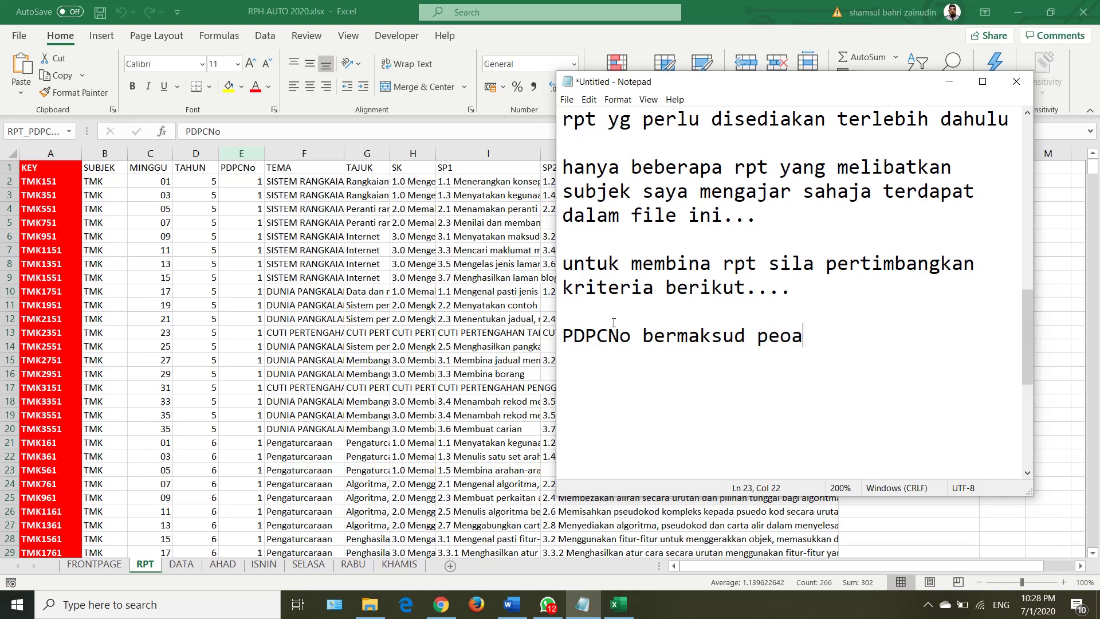
{"action": "key", "text": "BackSpace"}
{"action": "key", "text": "BackSpace"}
{"action": "type", "text": "lajar"}
{"action": "type", "text": "an kali k"}
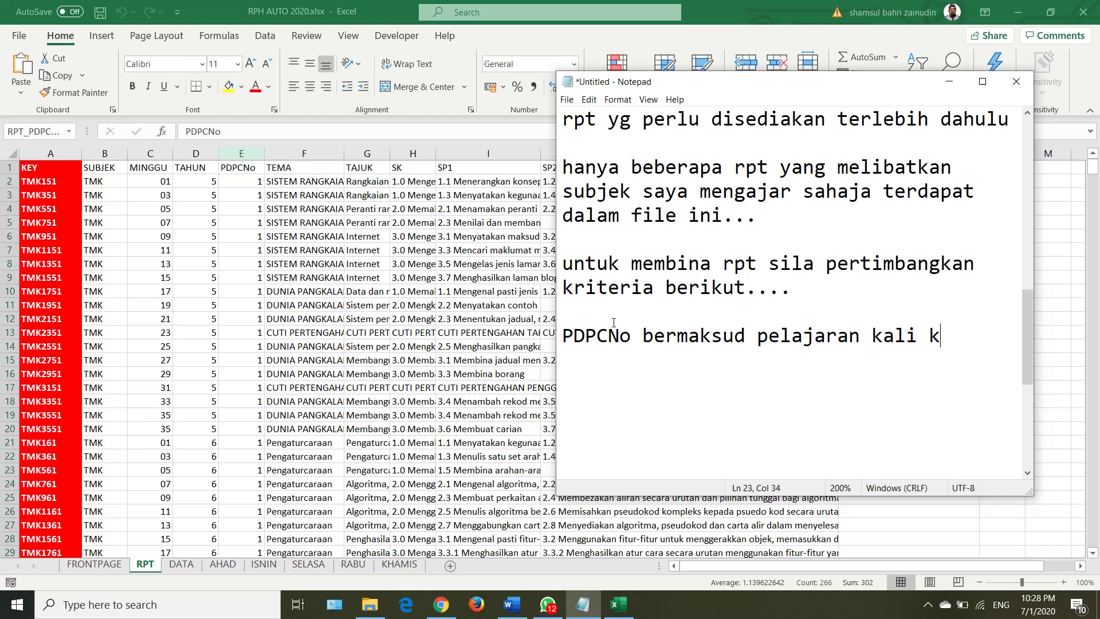
{"action": "type", "text": "e berapa mi"}
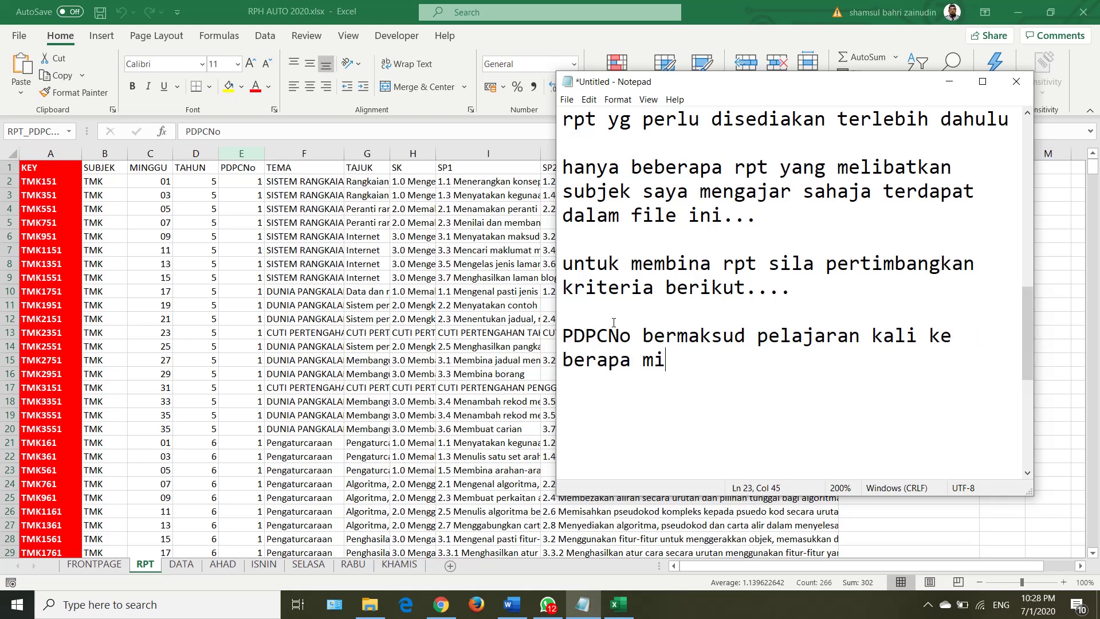
{"action": "type", "text": "nggu t"}
{"action": "type", "text": "ersebut"}
Step: After a blank line, add 'subjek perlulah sama ejaan seperti mana dalam jadual di frontpage'
{"action": "key", "text": "Return"}
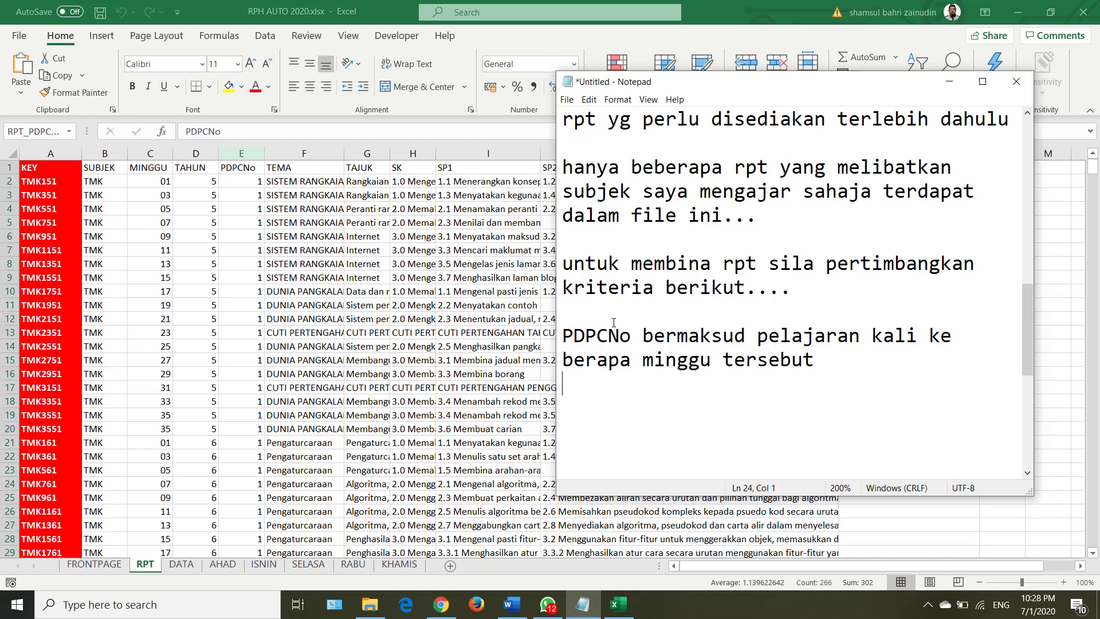
{"action": "key", "text": "Return"}
{"action": "type", "text": "su"}
{"action": "type", "text": "bjek "}
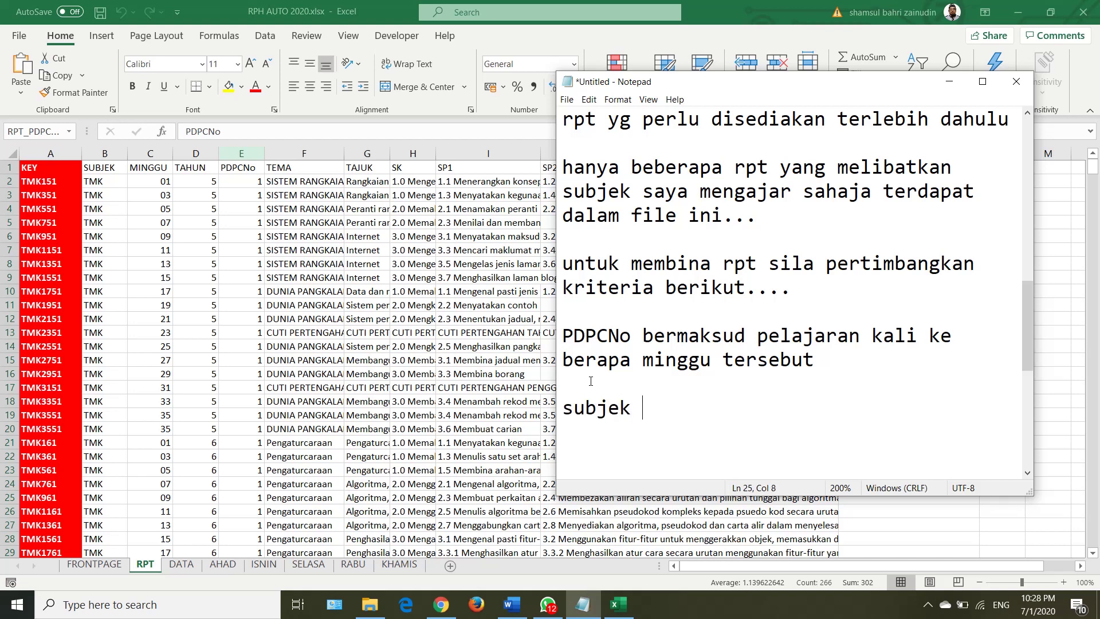
{"action": "type", "text": "perlu"}
{"action": "type", "text": "lah sama "}
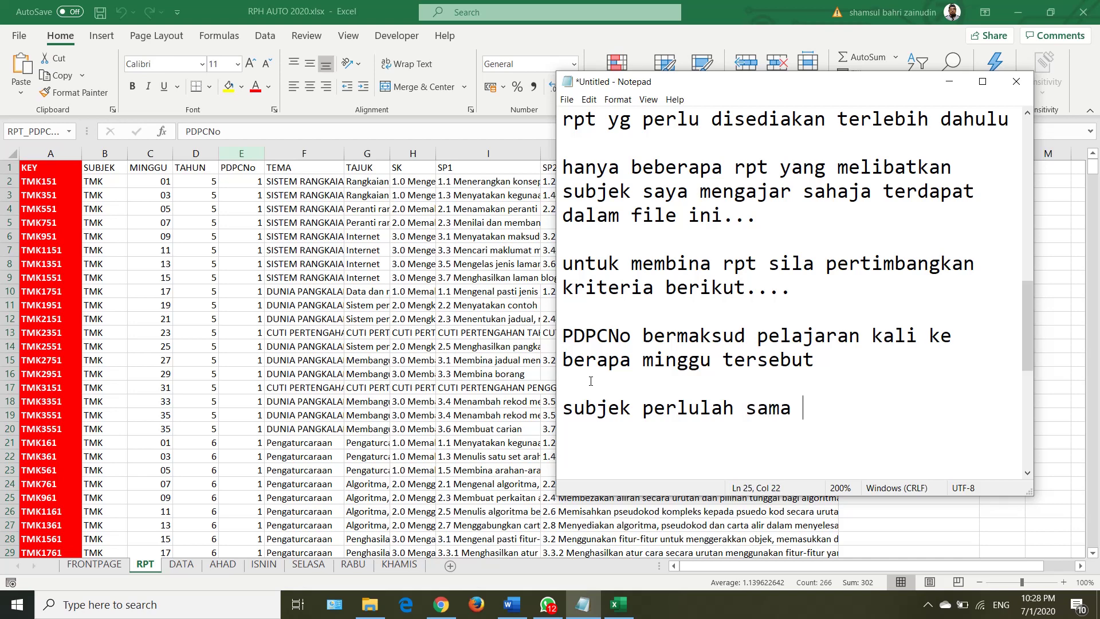
{"action": "type", "text": "ejaan "}
{"action": "type", "text": "seperti"}
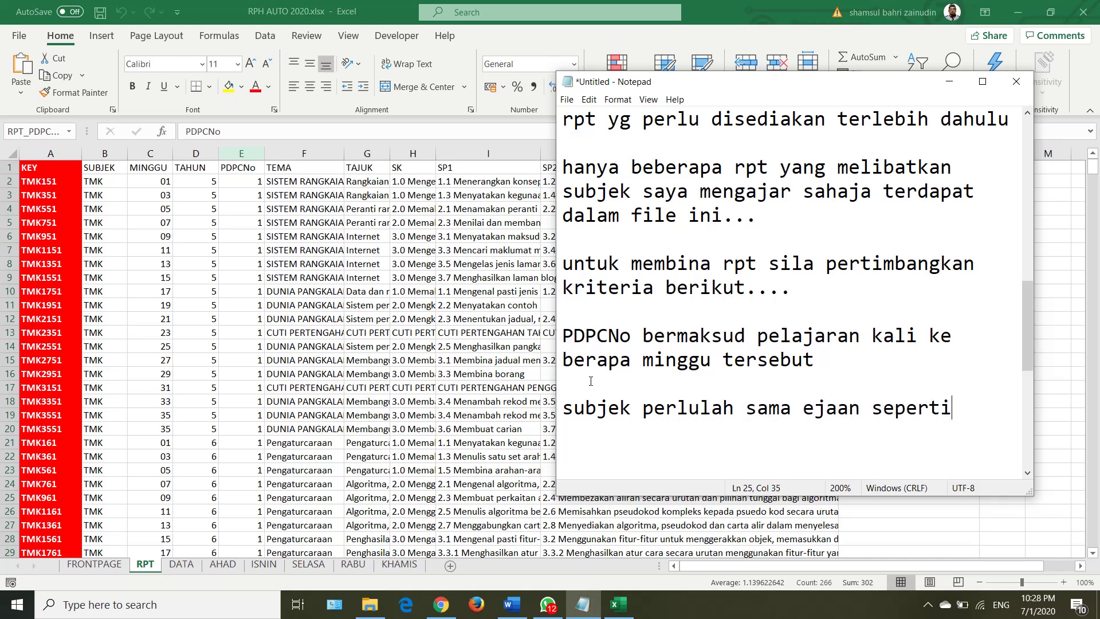
{"action": "type", "text": " mana "}
{"action": "type", "text": "dalam "}
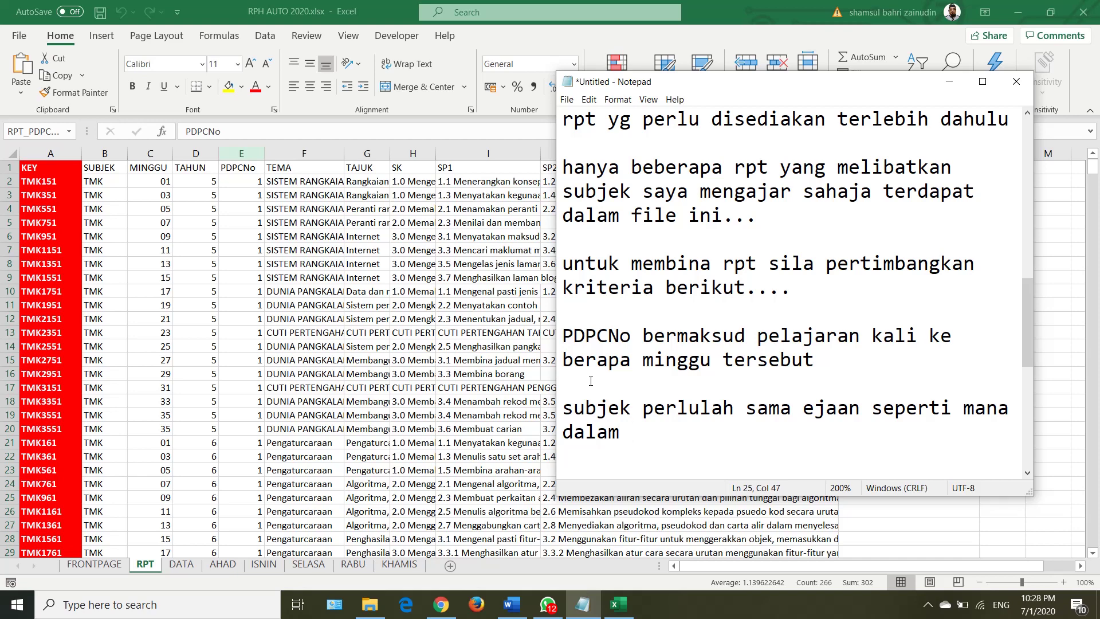
{"action": "type", "text": "jadual d"}
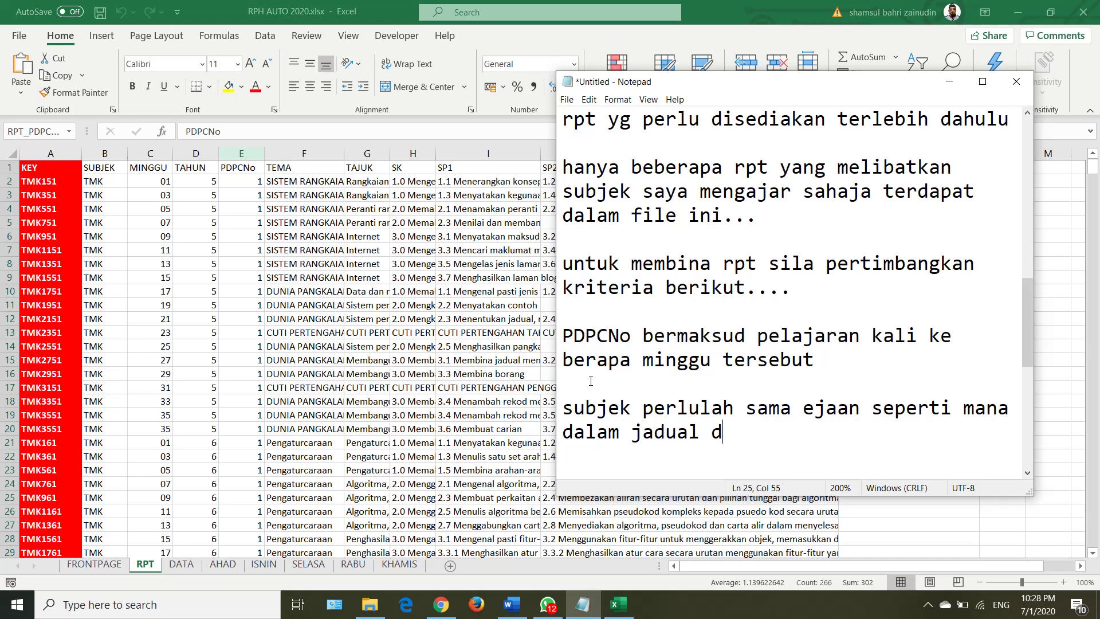
{"action": "type", "text": "i frontp"}
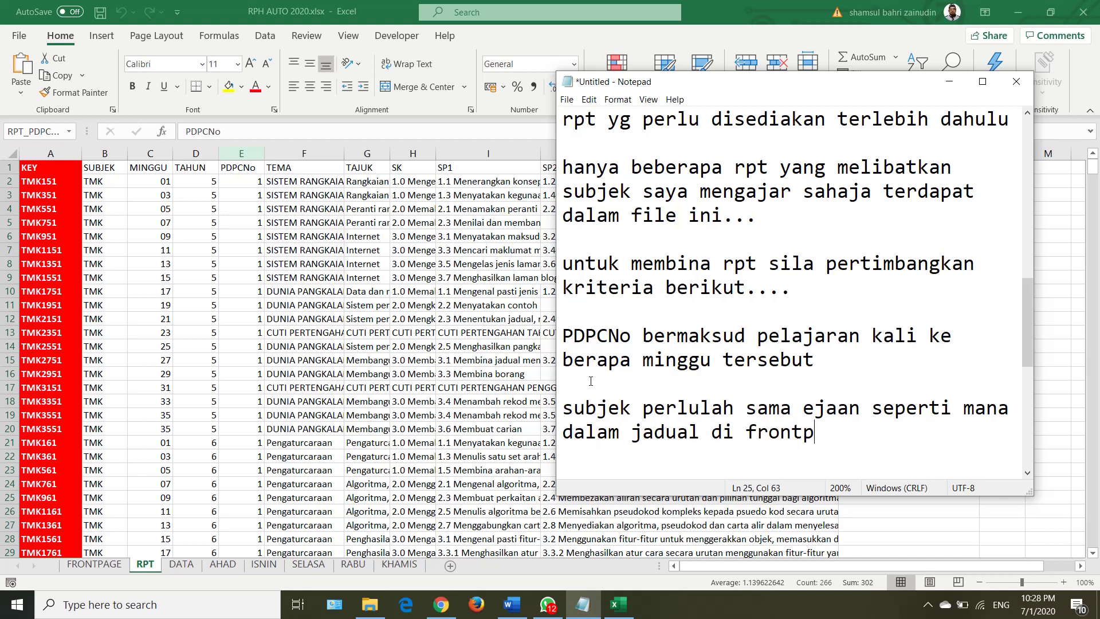
{"action": "type", "text": "age"}
{"action": "key", "text": "Return"}
{"action": "key", "text": "Return"}
{"action": "key", "text": "Return"}
{"action": "key", "text": "Return"}
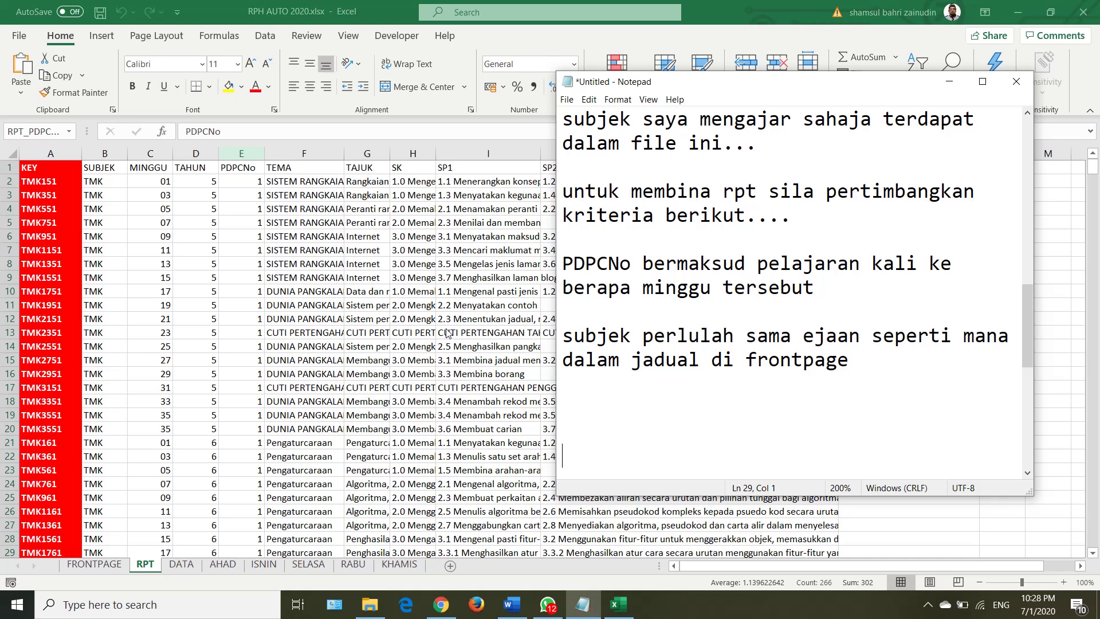
Step: On line 28, add the closing line 'selamat mencuba....'
{"action": "left_click", "coordinate": [602, 425]}
{"action": "type", "text": "sel"}
{"action": "type", "text": "amat men"}
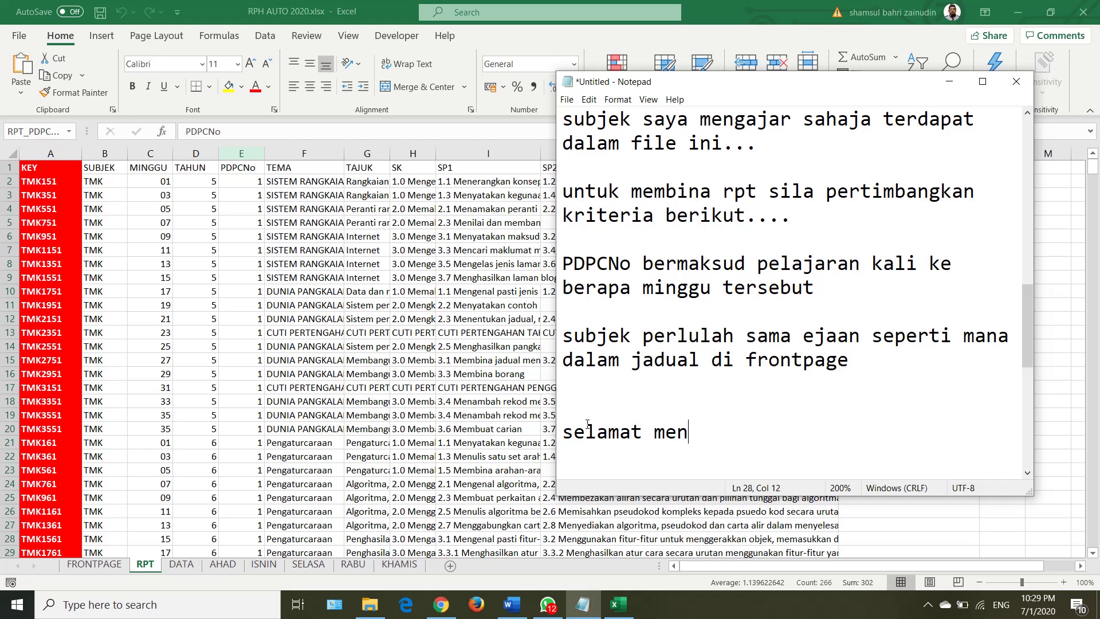
{"action": "type", "text": "cuba."}
{"action": "type", "text": "...4"}
{"action": "key", "text": "BackSpace"}
{"action": "key", "text": "Return"}
{"action": "key", "text": "Return"}
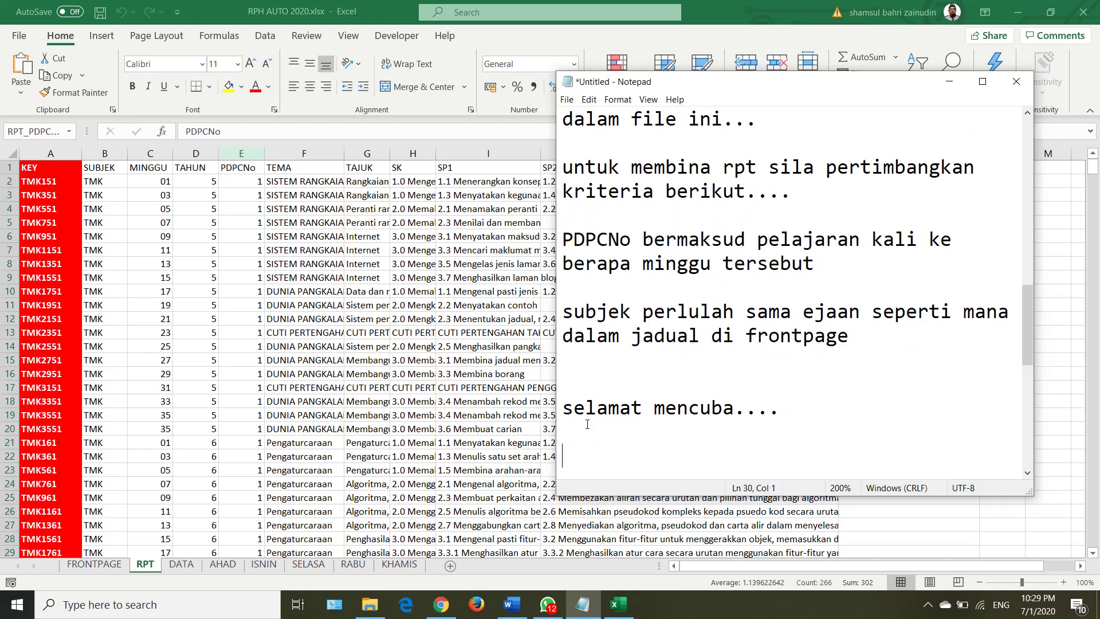
Step: Add 'mohon like dan subscribe bagi membantu meningkatkan channel saya' and end with 'terima kasih.'
{"action": "type", "text": "mohon li"}
{"action": "type", "text": "ke dan sub"}
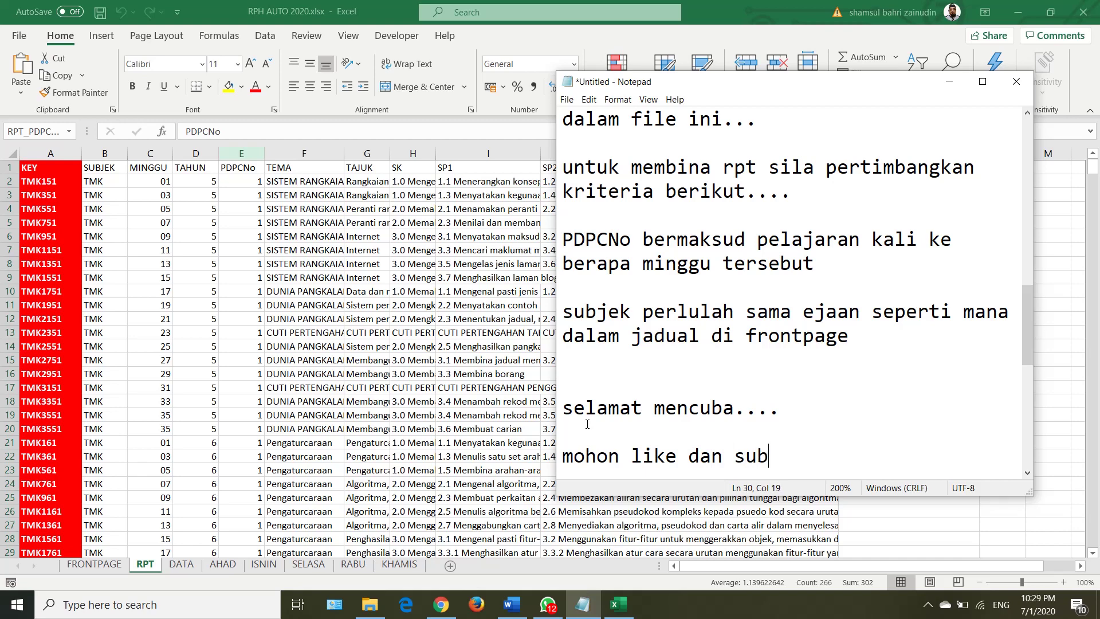
{"action": "type", "text": "scribe "}
{"action": "type", "text": "bagi "}
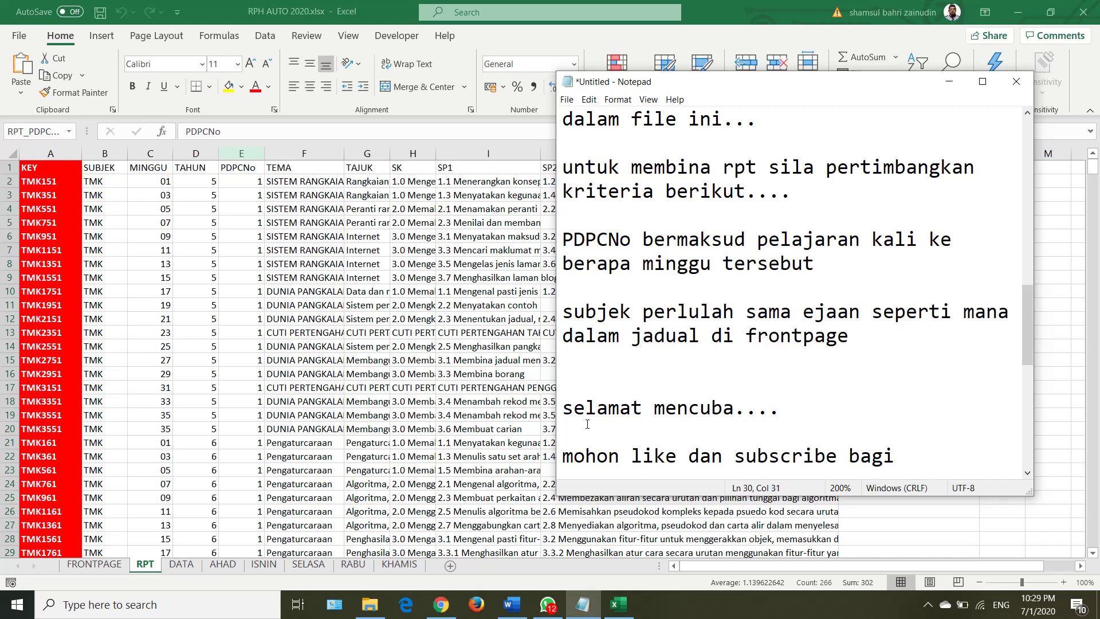
{"action": "type", "text": "membanti"}
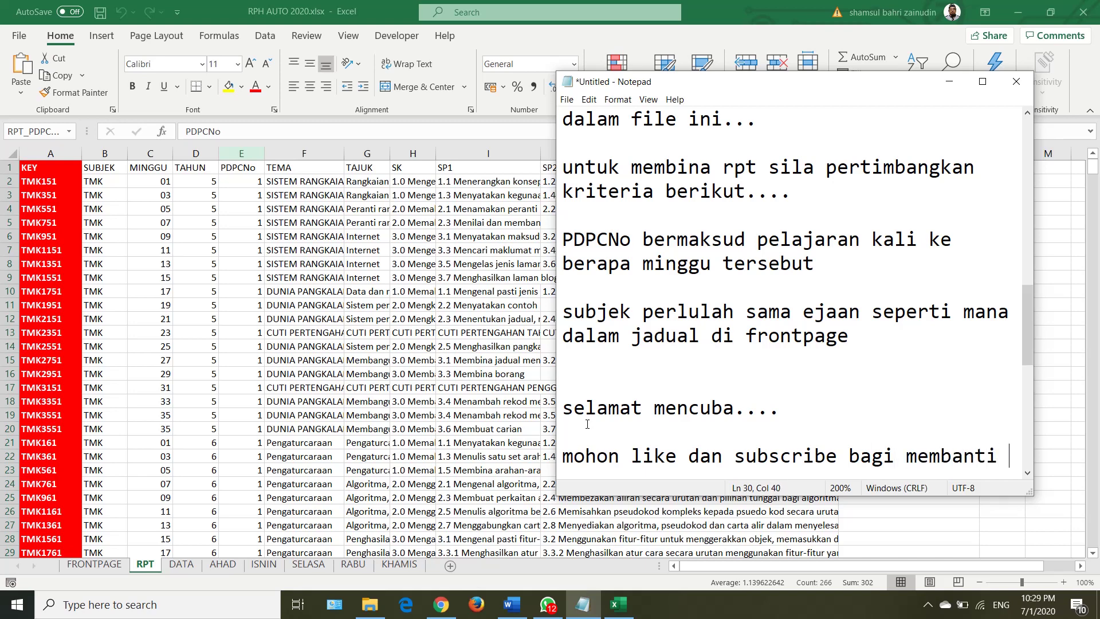
{"action": "key", "text": "BackSpace"}
{"action": "type", "text": "u "}
{"action": "type", "text": "meningka"}
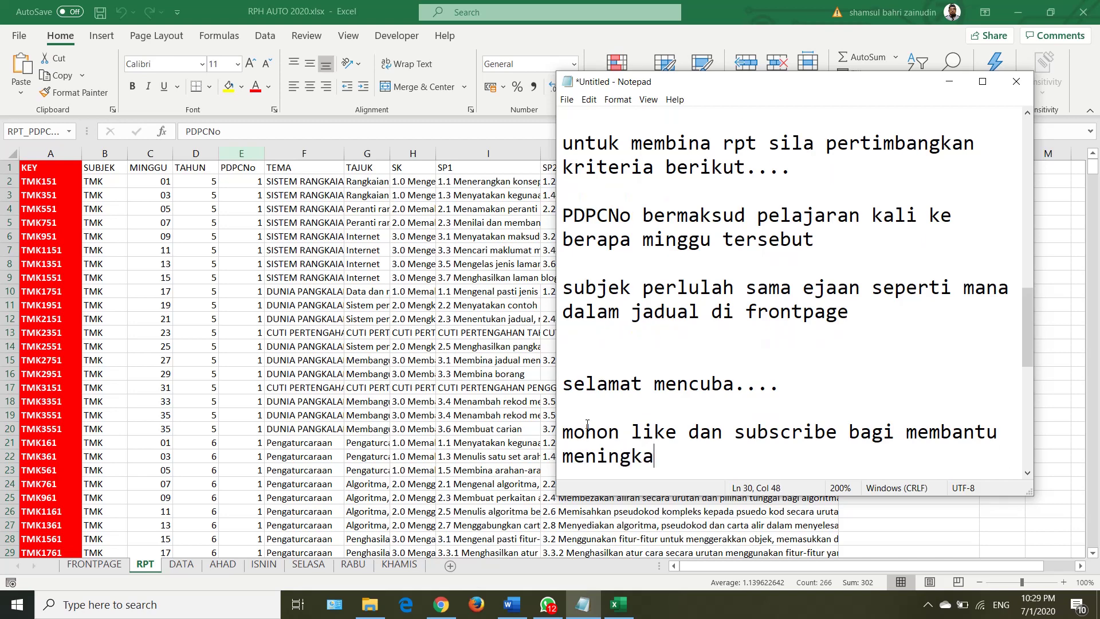
{"action": "type", "text": "tkan channel"}
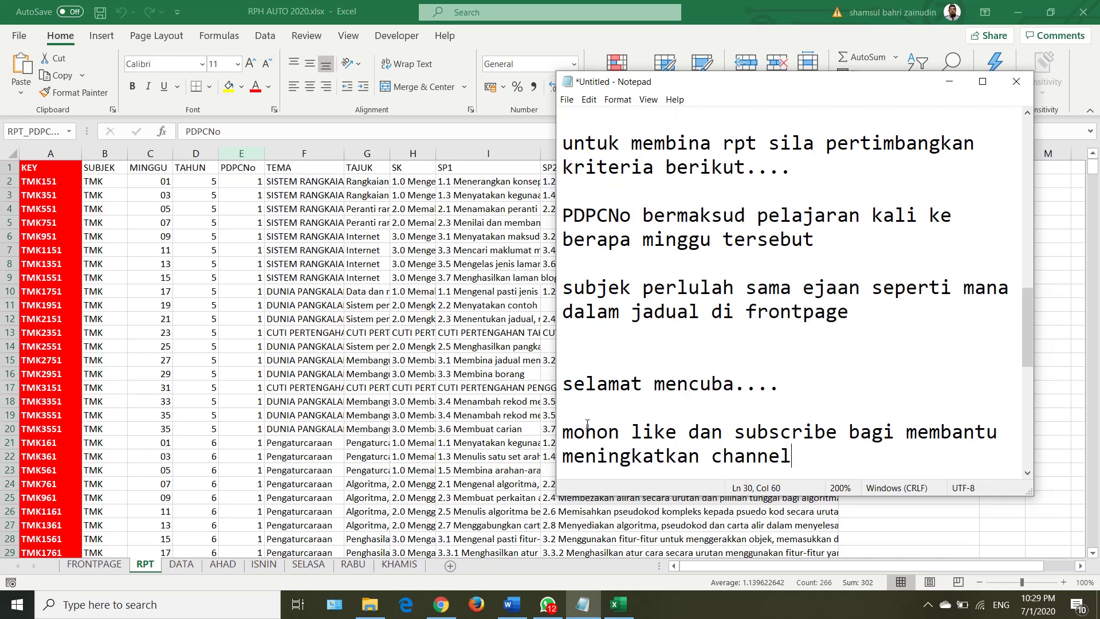
{"action": "type", "text": " saya"}
{"action": "key", "text": "Return"}
{"action": "key", "text": "Return"}
{"action": "key", "text": "Return"}
{"action": "key", "text": "Return"}
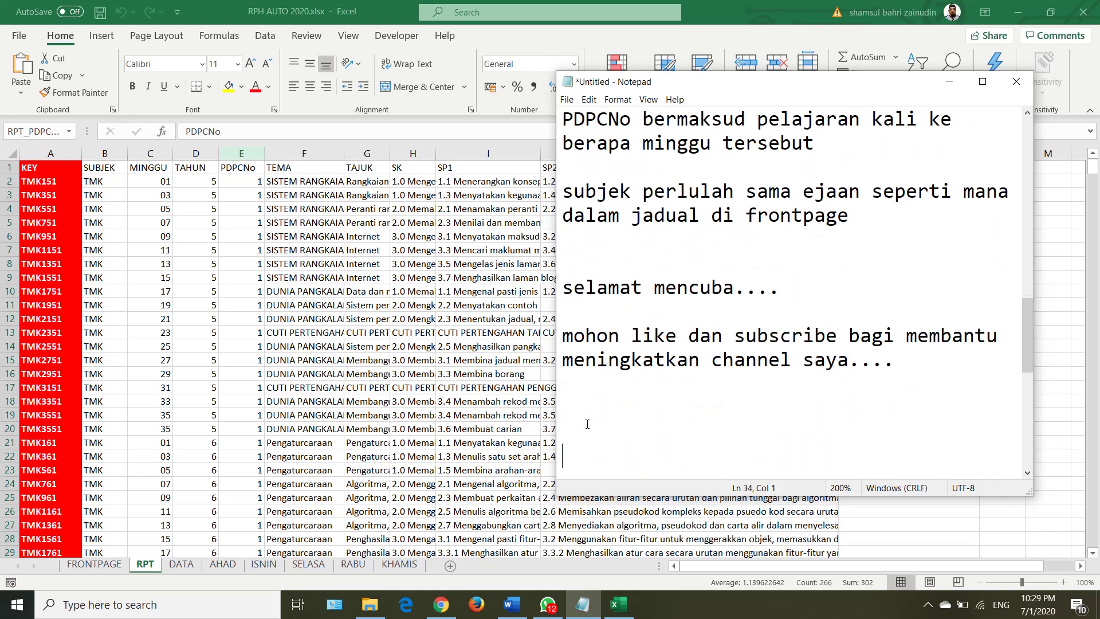
{"action": "type", "text": "t"}
{"action": "type", "text": "erima kasih"}
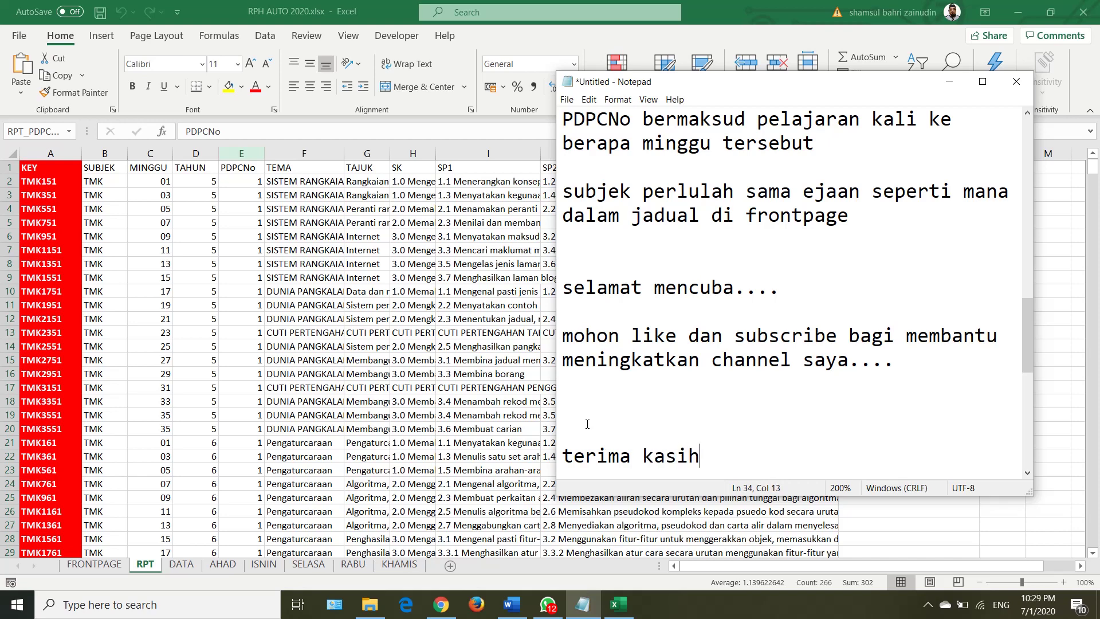
{"action": "type", "text": "...."}
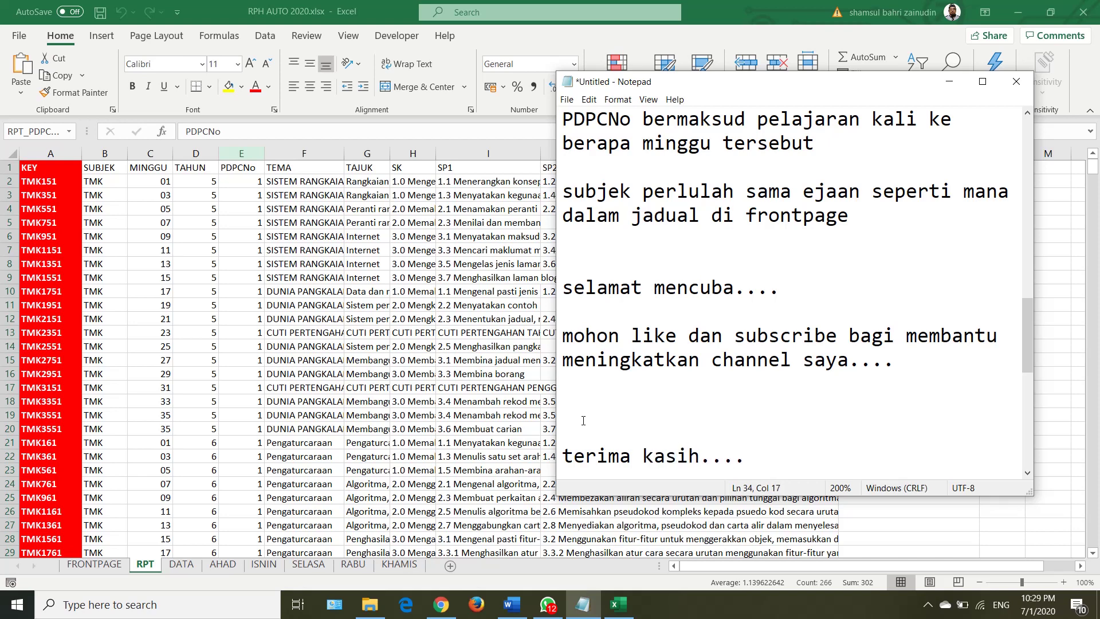